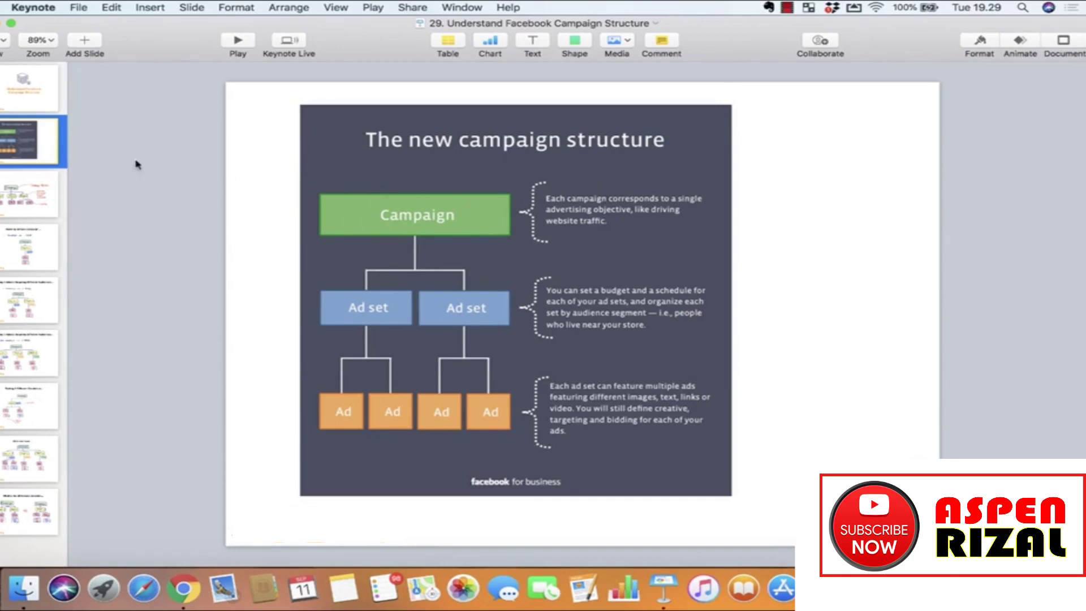
- Review the campaign structure diagram and the Running Simple Campaign slide showing one campaign with one ad set
left_click(31, 194)
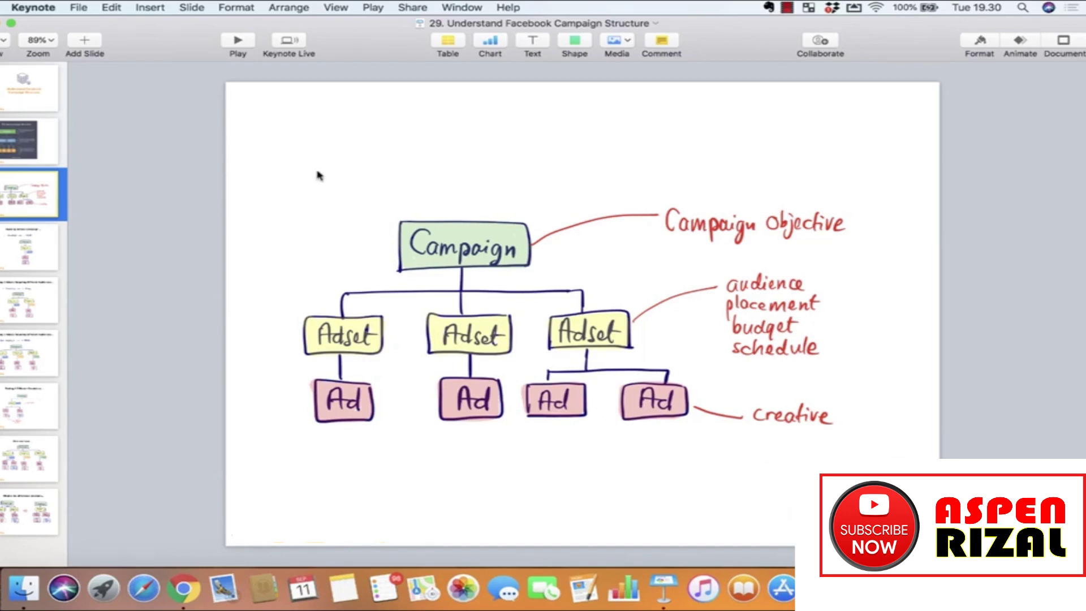
left_click(26, 251)
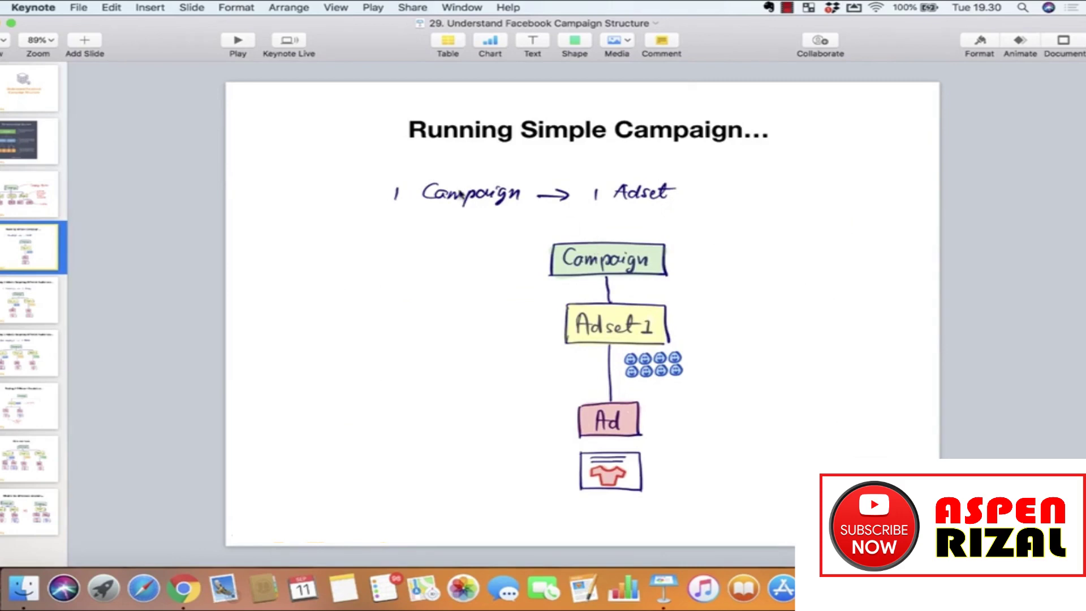
left_click(44, 196)
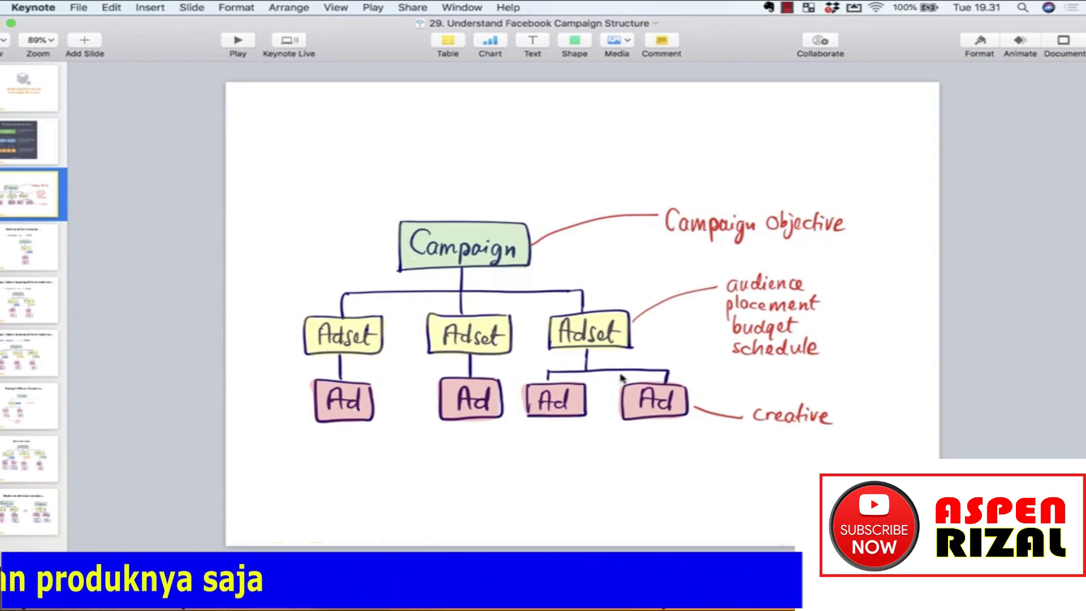
left_click(24, 249)
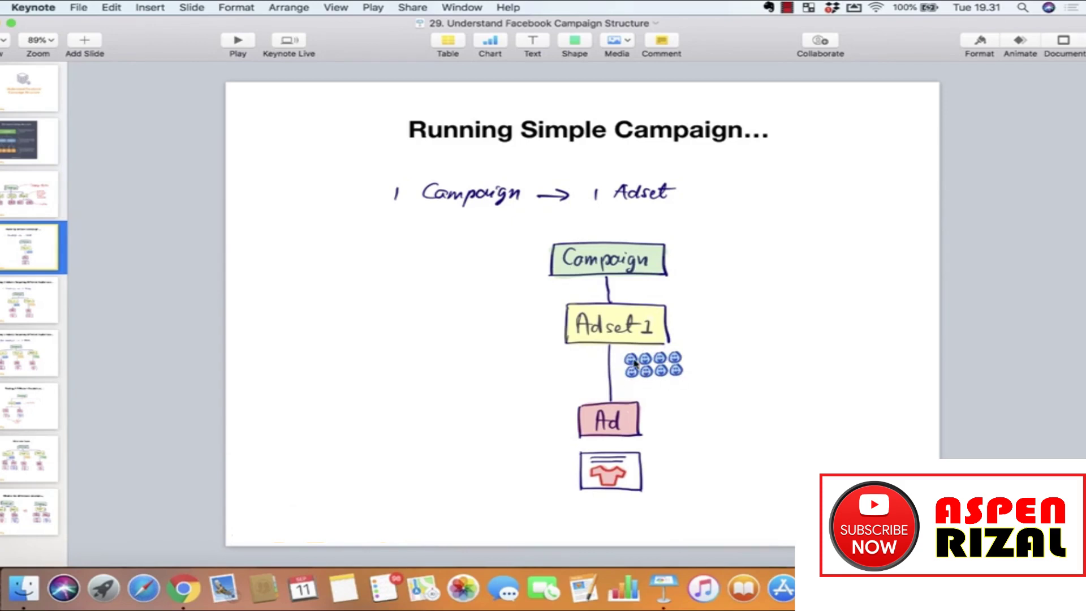
- Switch to Ads Manager in Chrome and start a new campaign from scratch, discarding the unfinished draft
left_click(184, 590)
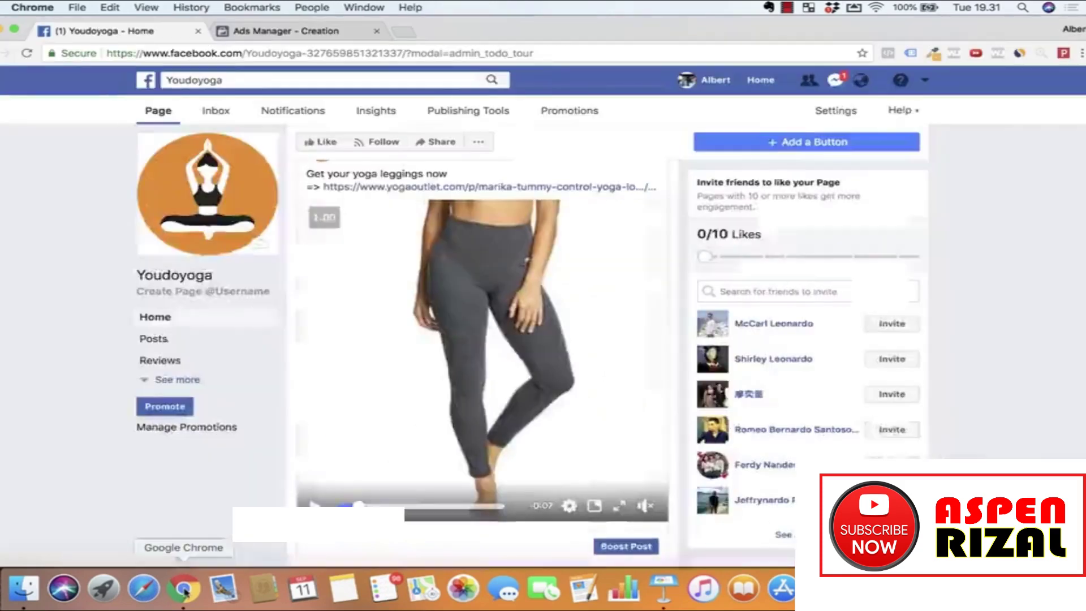
left_click(285, 30)
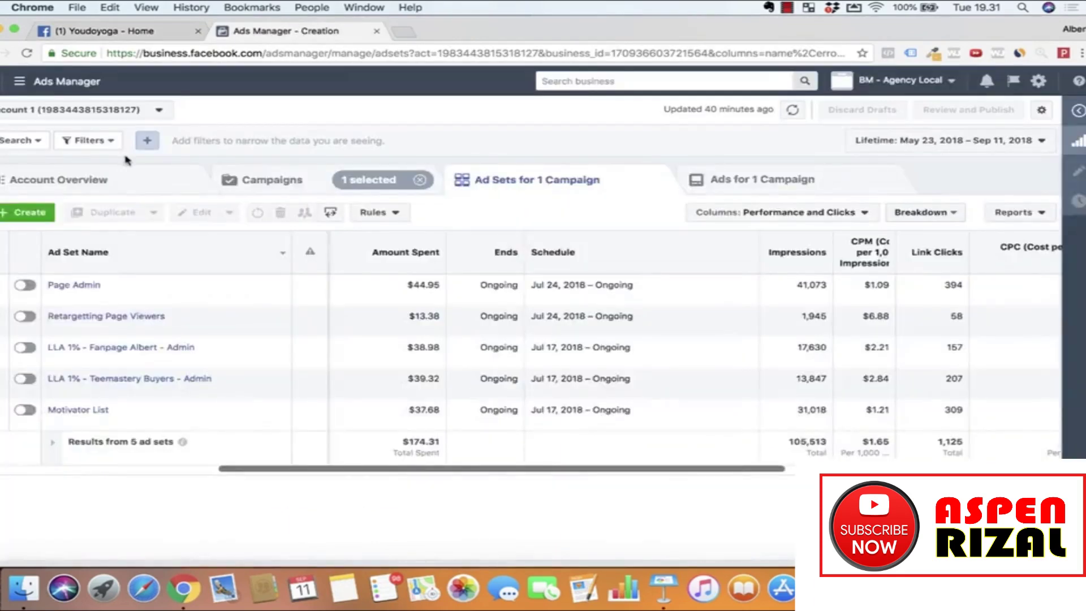
left_click(239, 182)
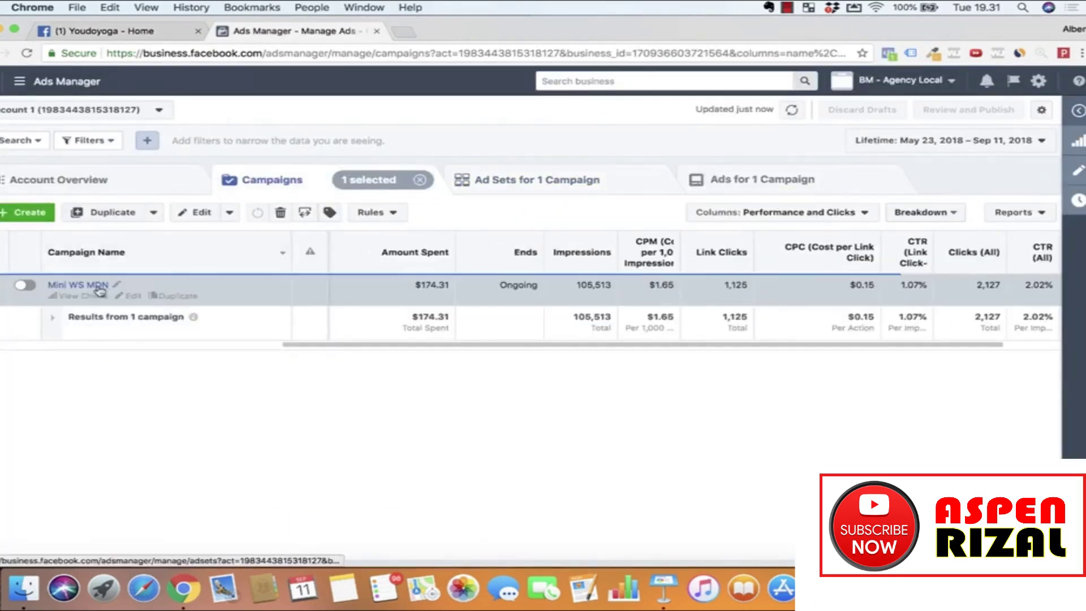
left_click(29, 212)
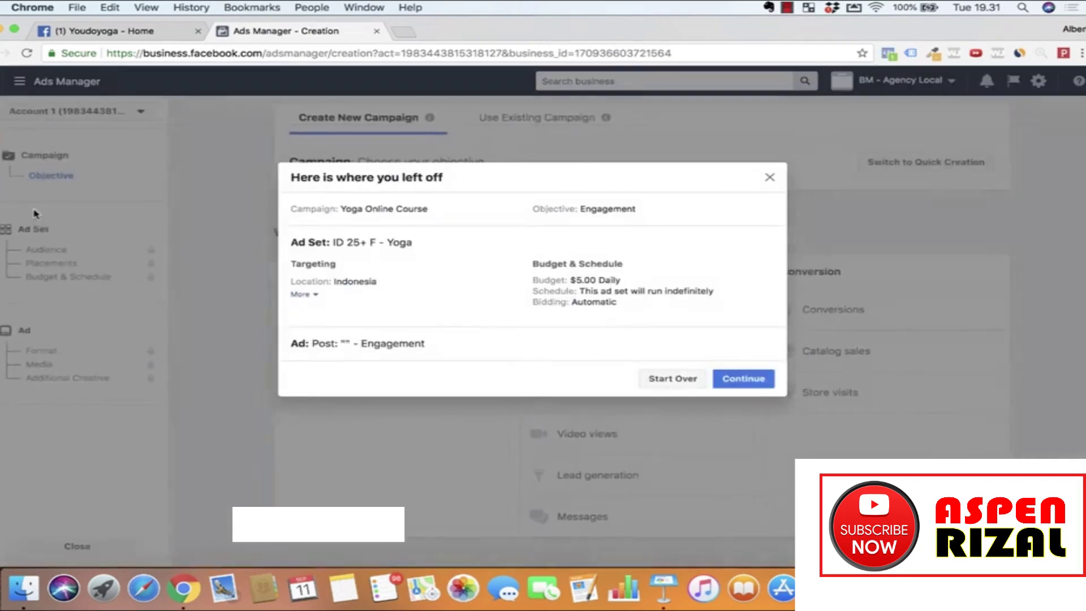
left_click(662, 378)
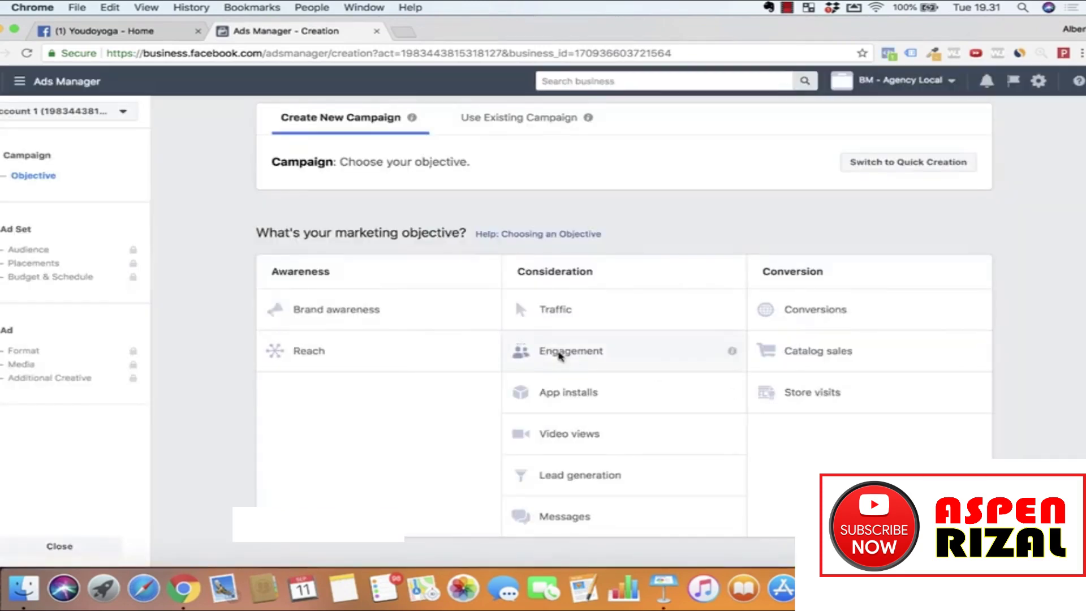
- Choose the Engagement objective, name the campaign Yoga Pants and continue to the ad set
left_click(609, 355)
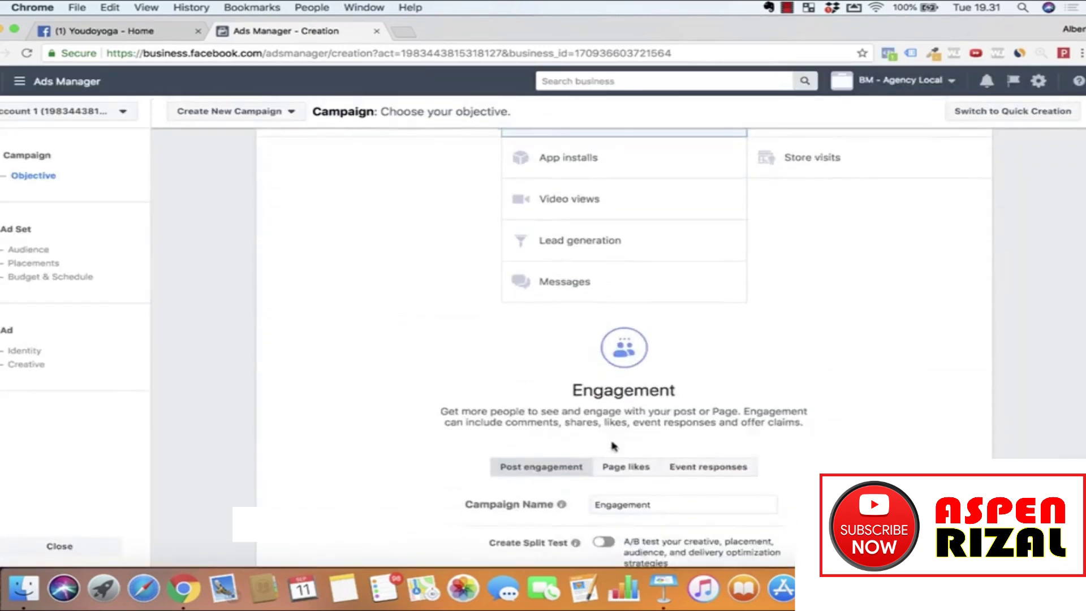
triple_click(671, 447)
type("Yoga Pants")
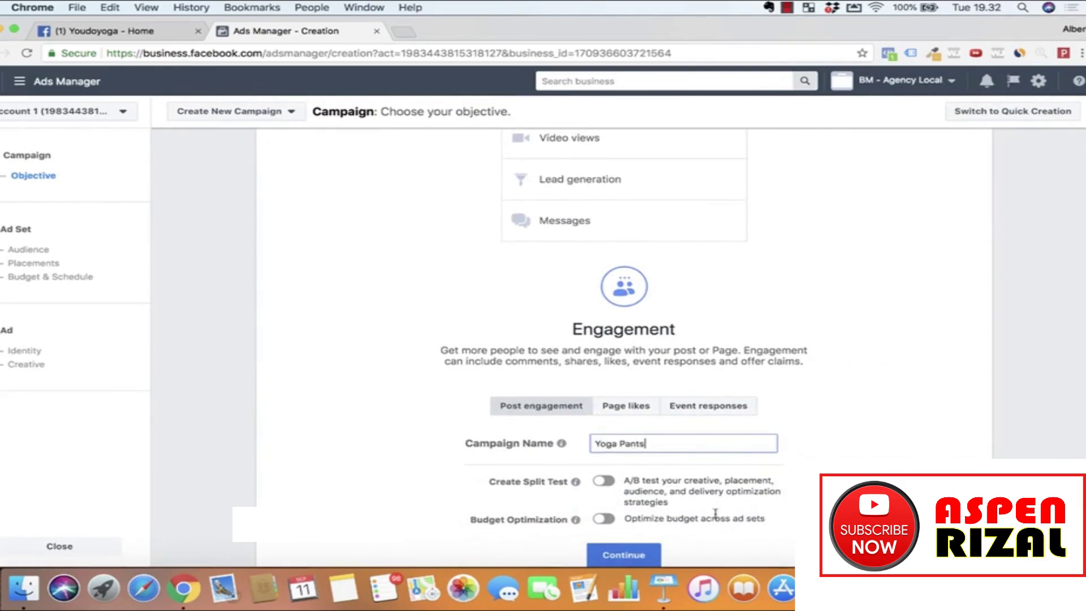
scroll(715, 514, "down", 2)
left_click(653, 484)
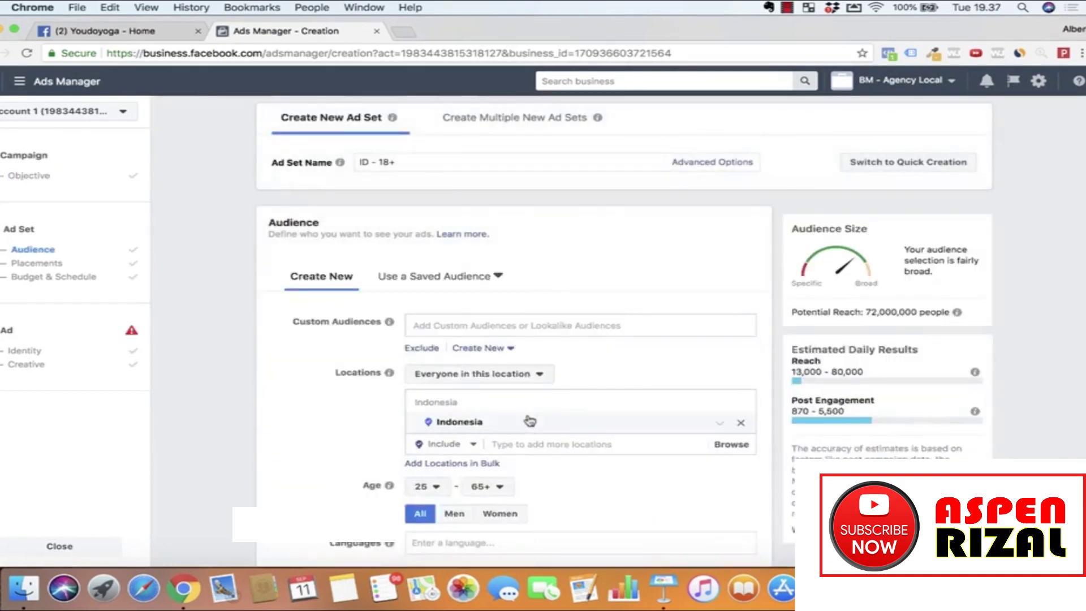
- Replace Indonesia with United States as the ad set's audience location
scroll(529, 422, "down", 3)
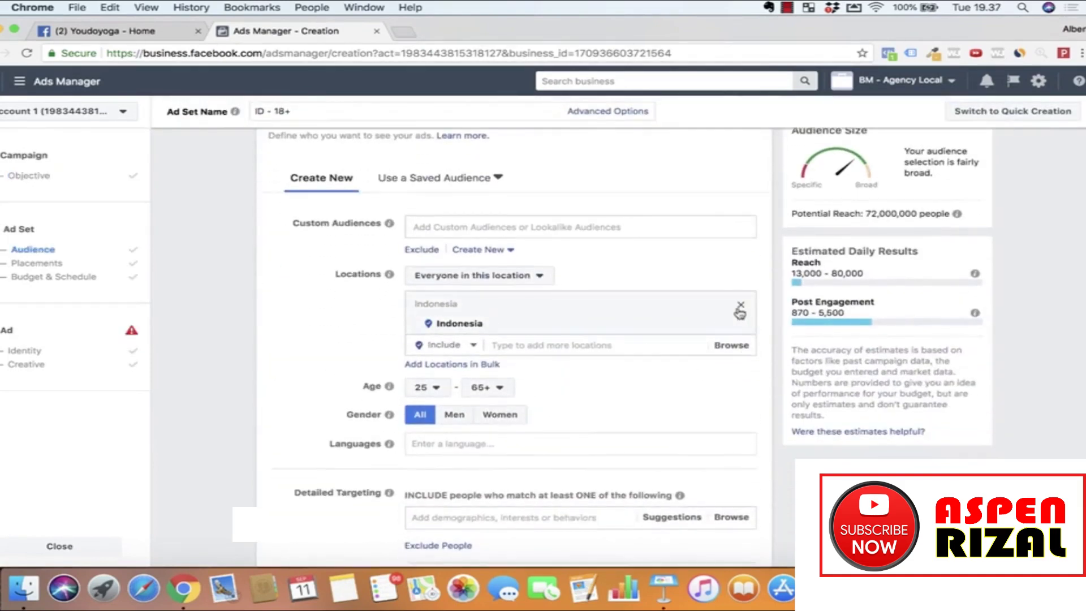
left_click(740, 306)
left_click(550, 303)
type("united states")
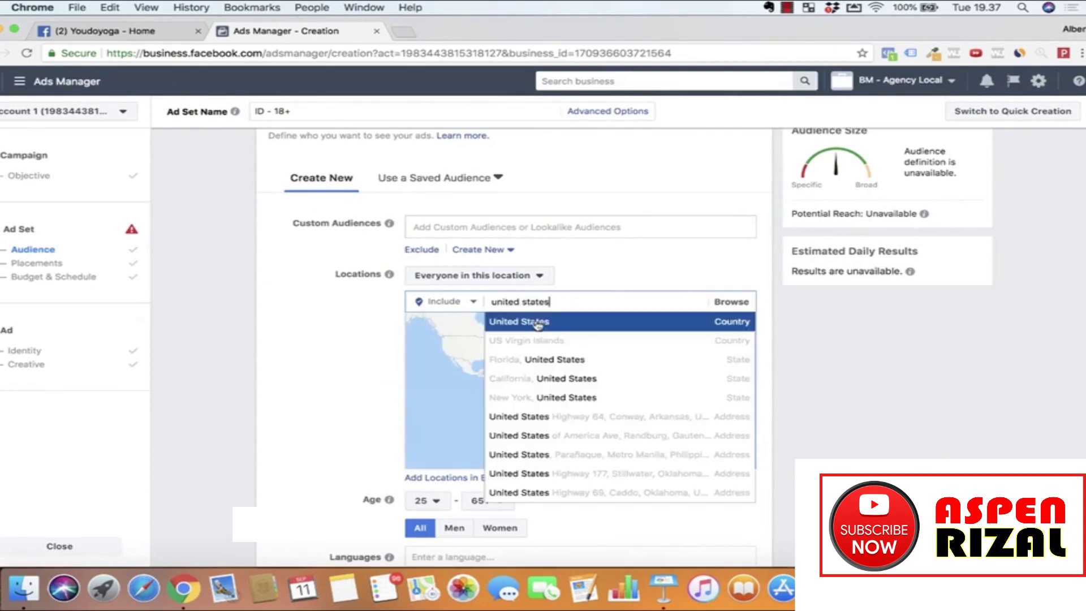
left_click(537, 331)
- Set the audience's minimum age to 25 and its gender to Women
scroll(294, 399, "down", 3)
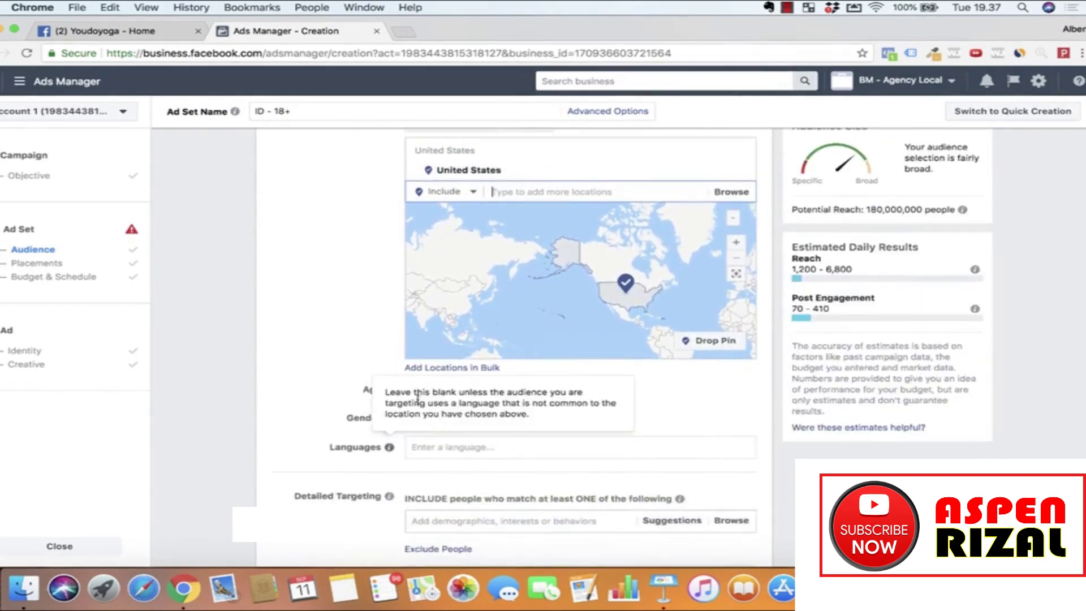
left_click(417, 394)
left_click(437, 283)
left_click(492, 418)
- Add the interest Yoga pants to the audience's detailed targeting
scroll(298, 484, "down", 7)
scroll(298, 485, "down", 1)
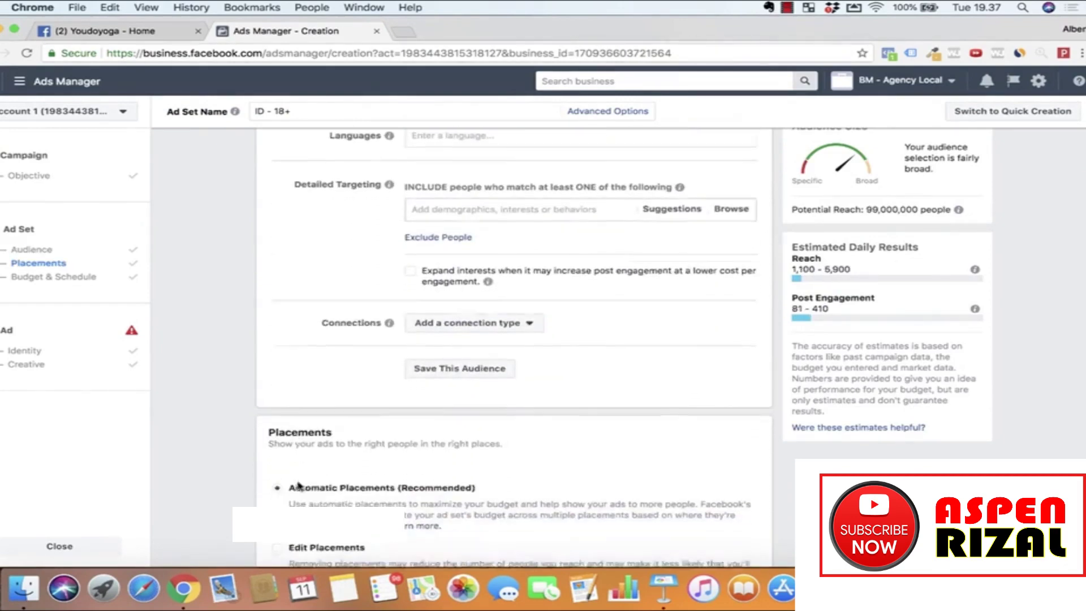
scroll(285, 453, "up", 1)
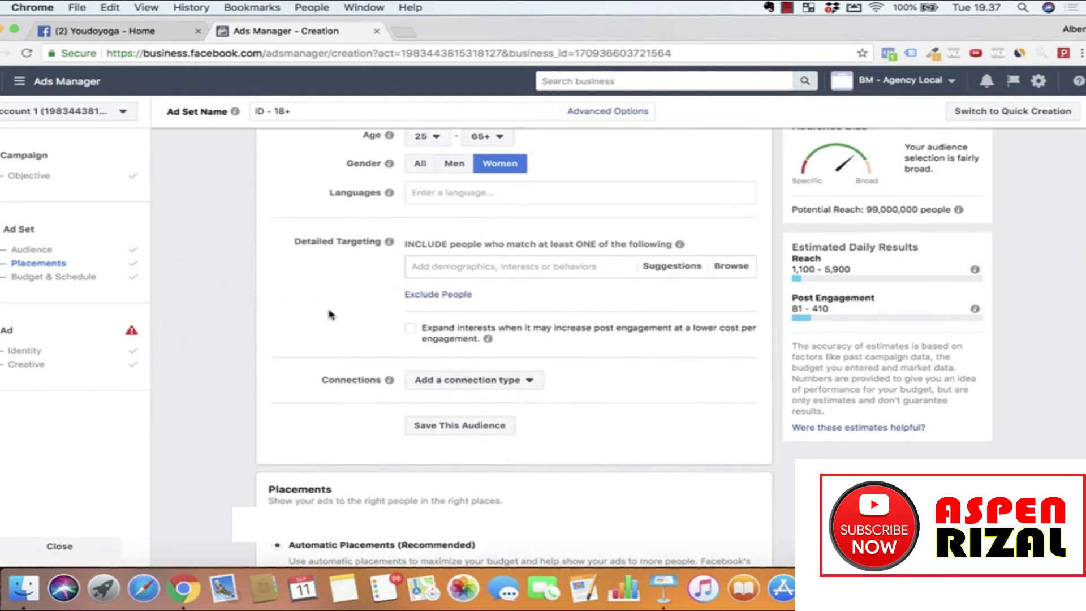
scroll(330, 314, "up", 1)
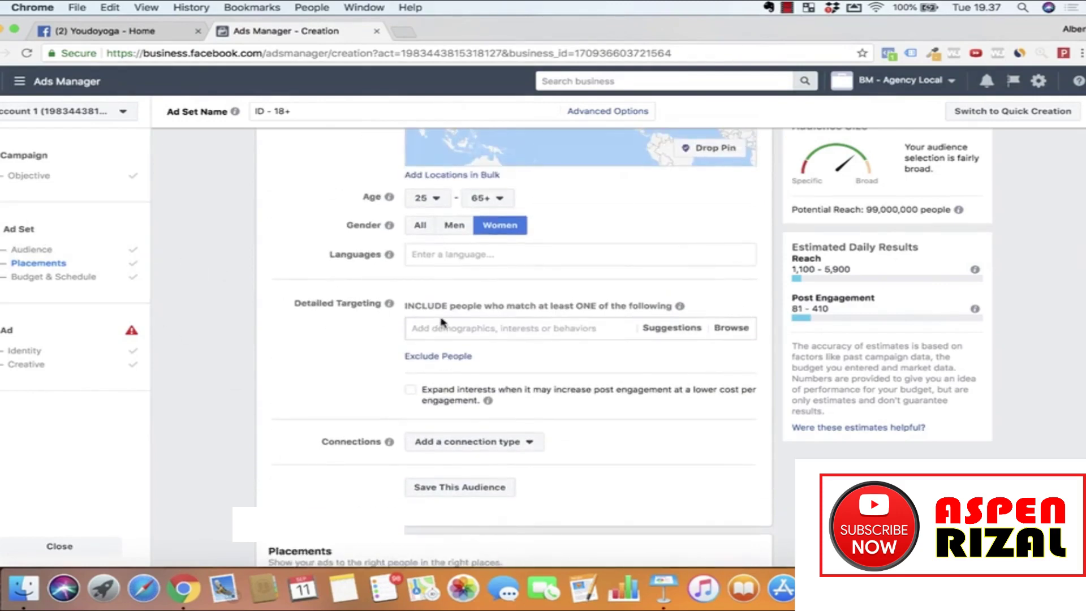
scroll(441, 323, "up", 2)
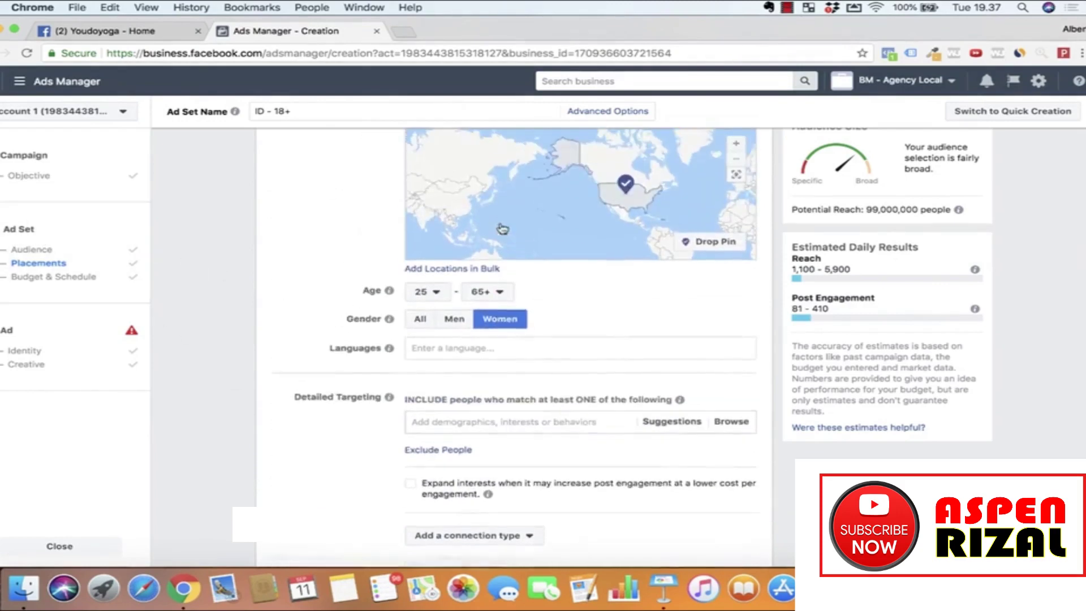
left_click(479, 438)
type("yoga")
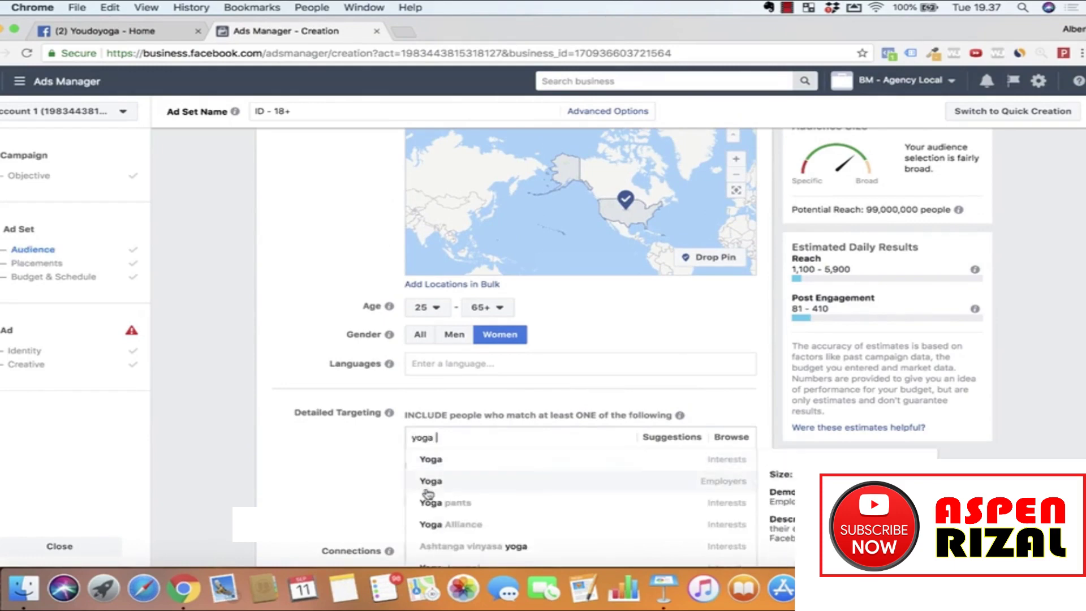
left_click(459, 509)
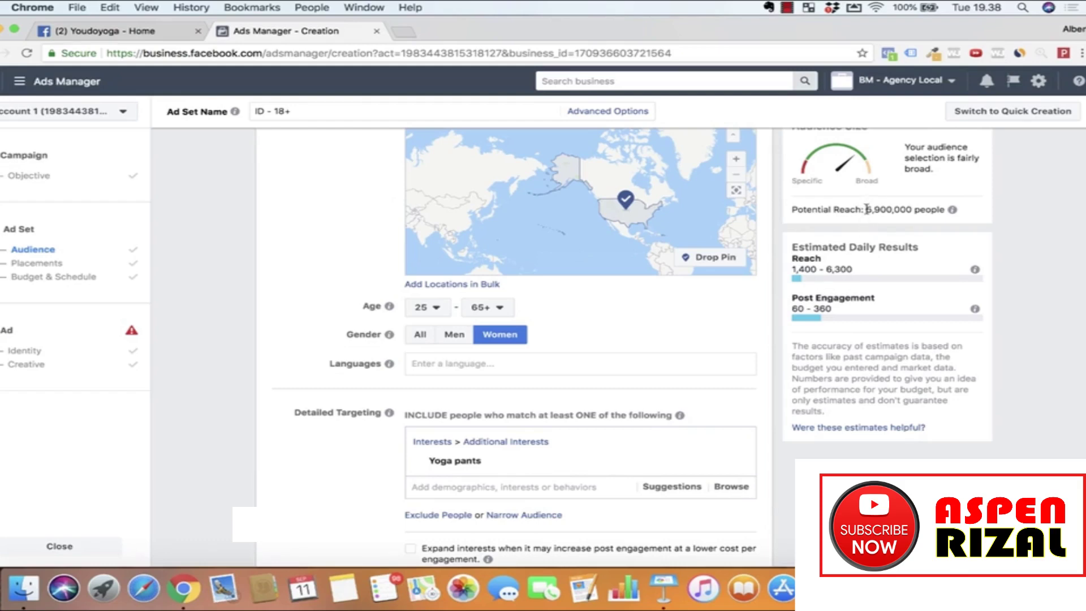
- Check the potential reach of the audience against its location, age and gender settings
left_click_drag(867, 209, 914, 207)
scroll(331, 252, "up", 3)
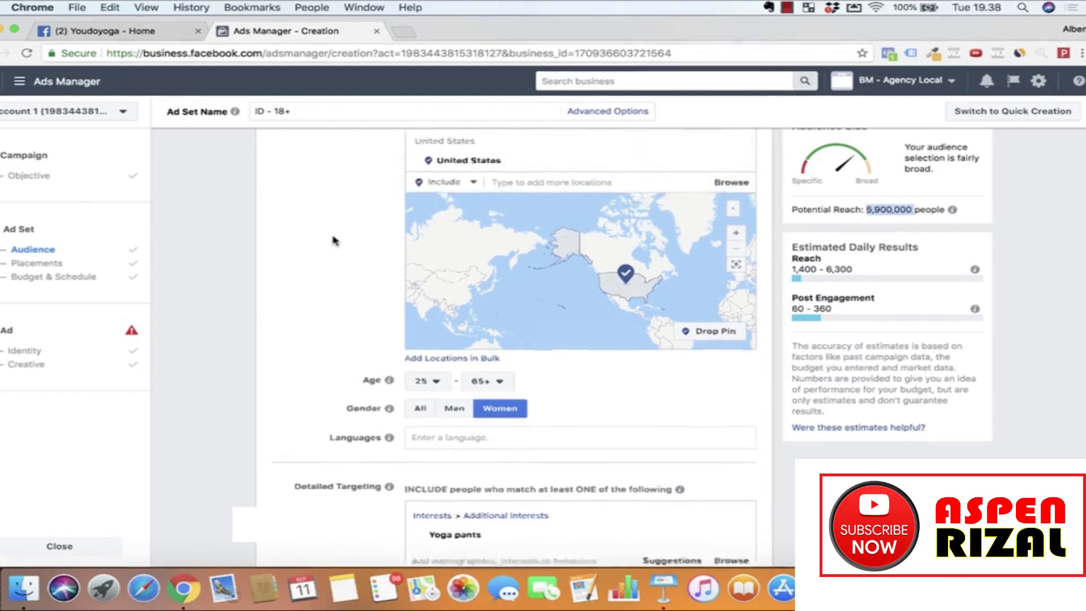
scroll(331, 255, "down", 1)
left_click(331, 255)
- Set the ad set's daily budget to $5.00
scroll(328, 266, "down", 8)
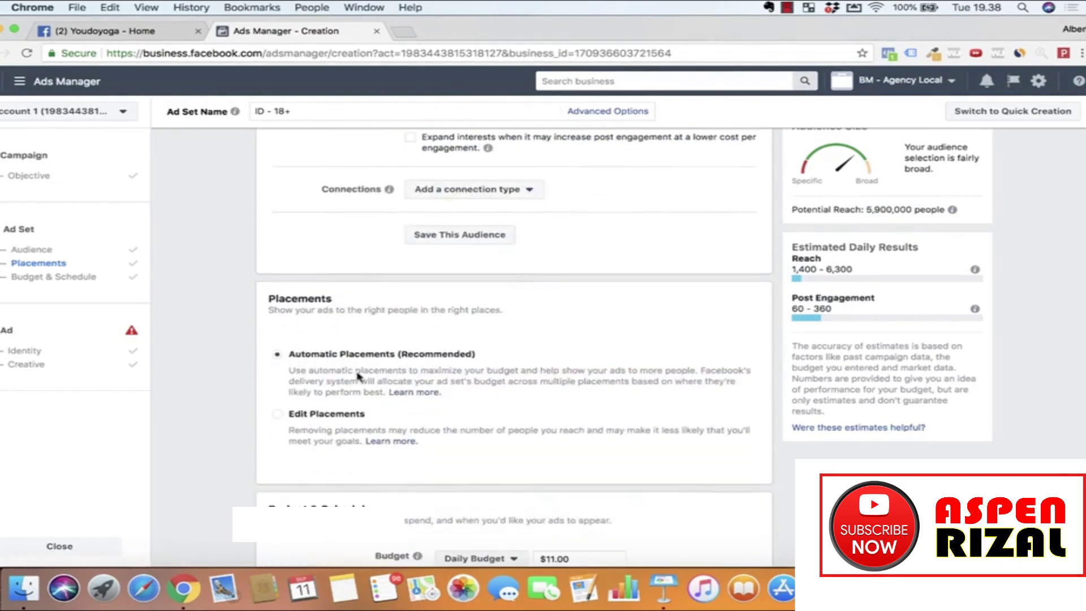
scroll(396, 365, "down", 3)
scroll(390, 362, "down", 5)
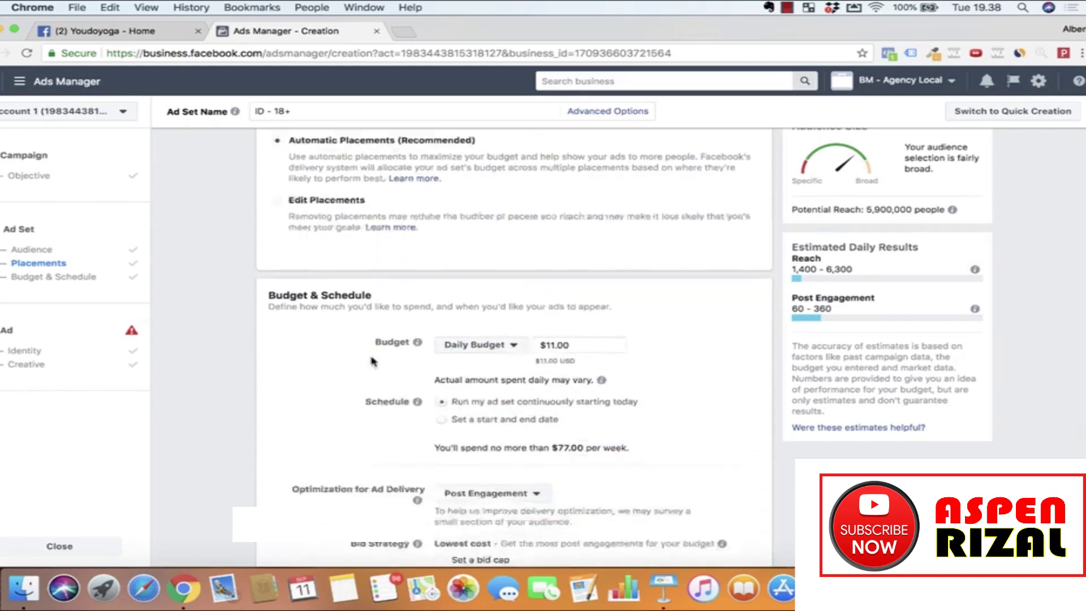
double_click(580, 274)
type("5")
left_click(665, 303)
- Switch to manually edited placements and exclude Facebook Instant Articles, In-Stream Videos, Suggested Videos and the whole Audience Network
scroll(455, 290, "up", 5)
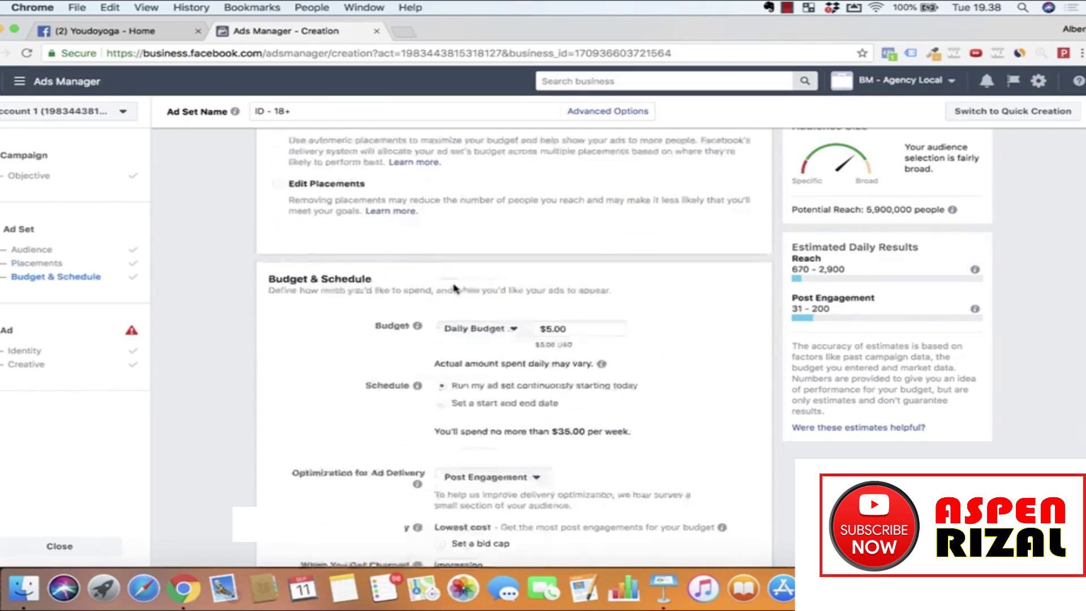
left_click(280, 322)
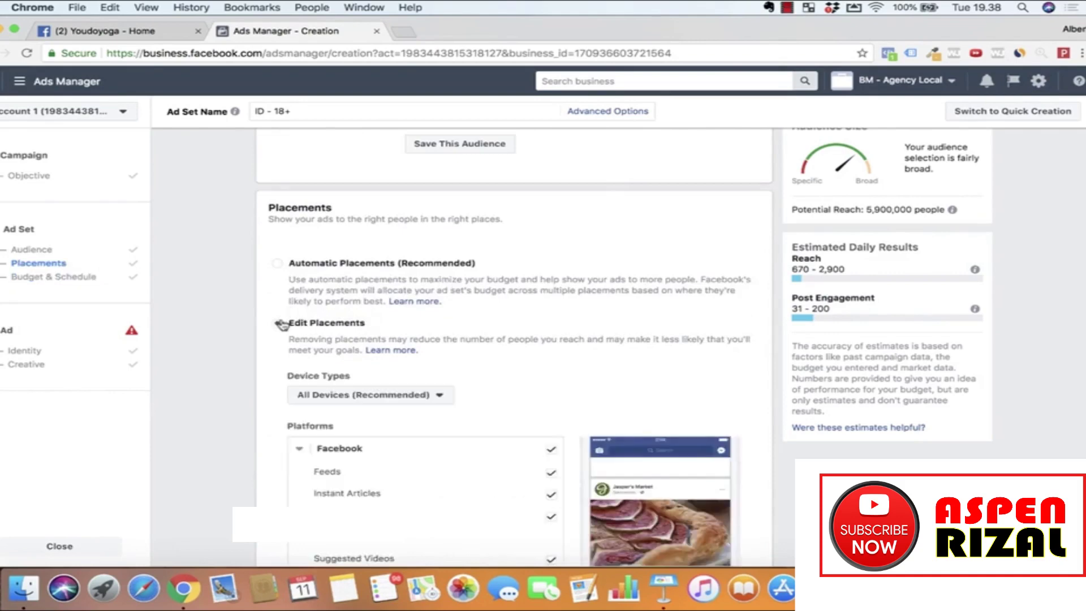
scroll(402, 407, "down", 4)
left_click(551, 336)
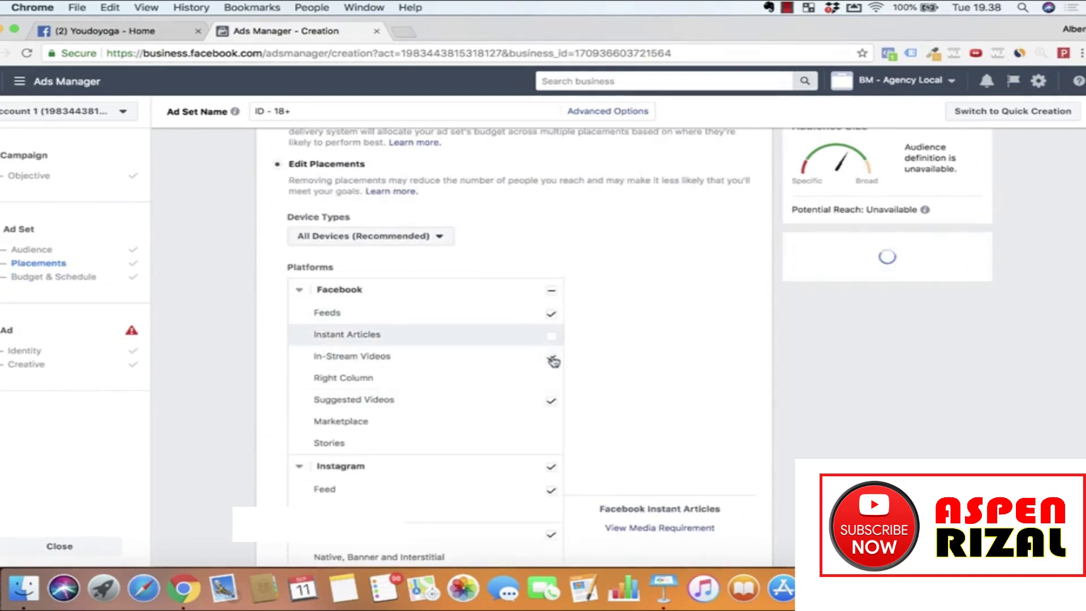
left_click(551, 358)
left_click(552, 404)
scroll(553, 419, "down", 5)
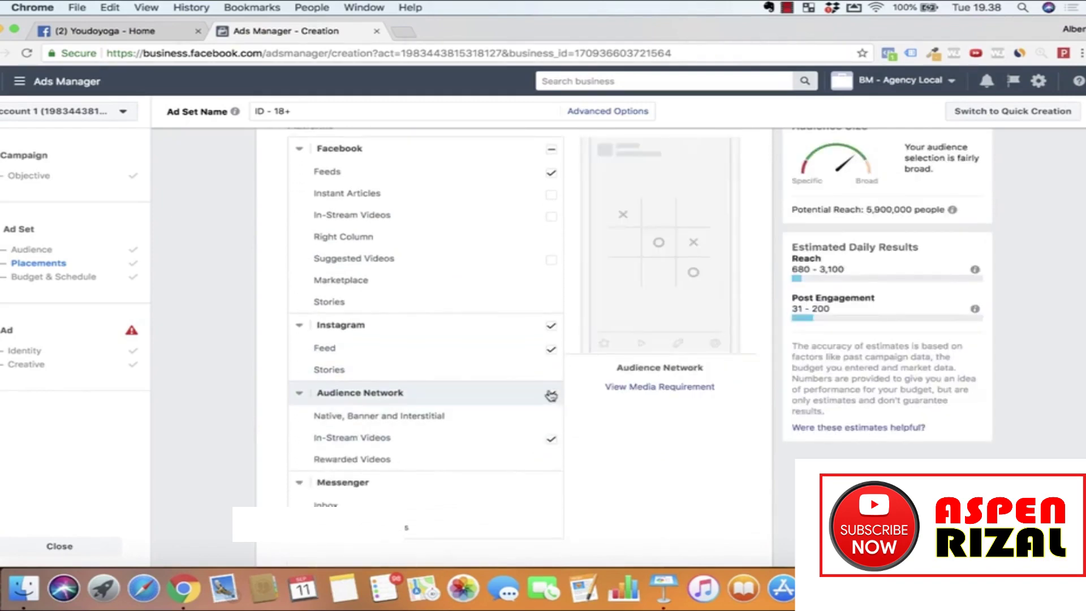
left_click(551, 395)
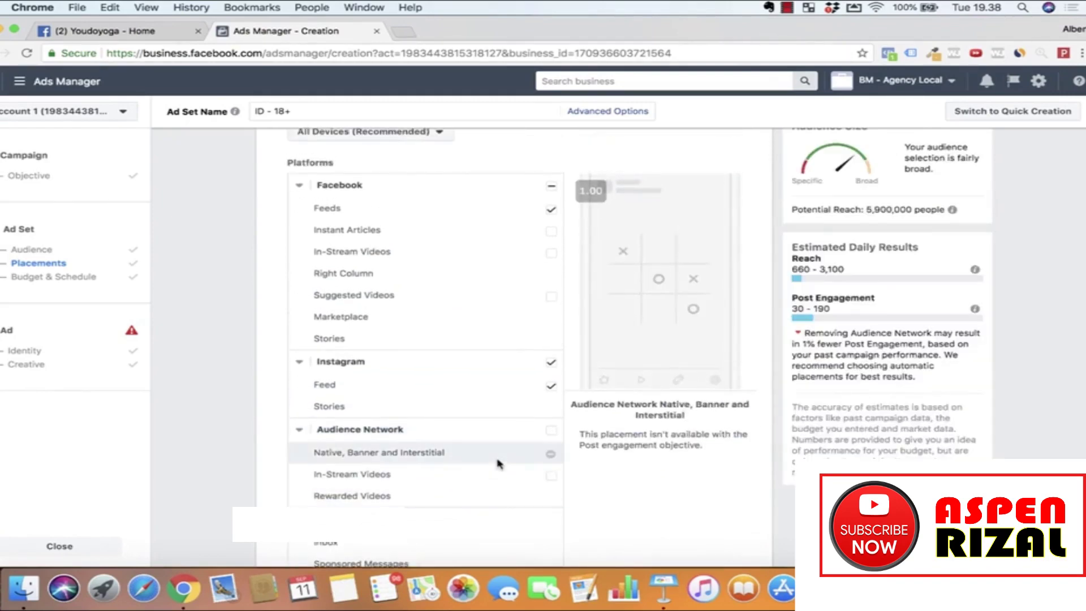
- Continue to the ad setup and choose Youdoyoga as the Facebook Page representing the ad
scroll(499, 464, "down", 10)
scroll(499, 463, "down", 3)
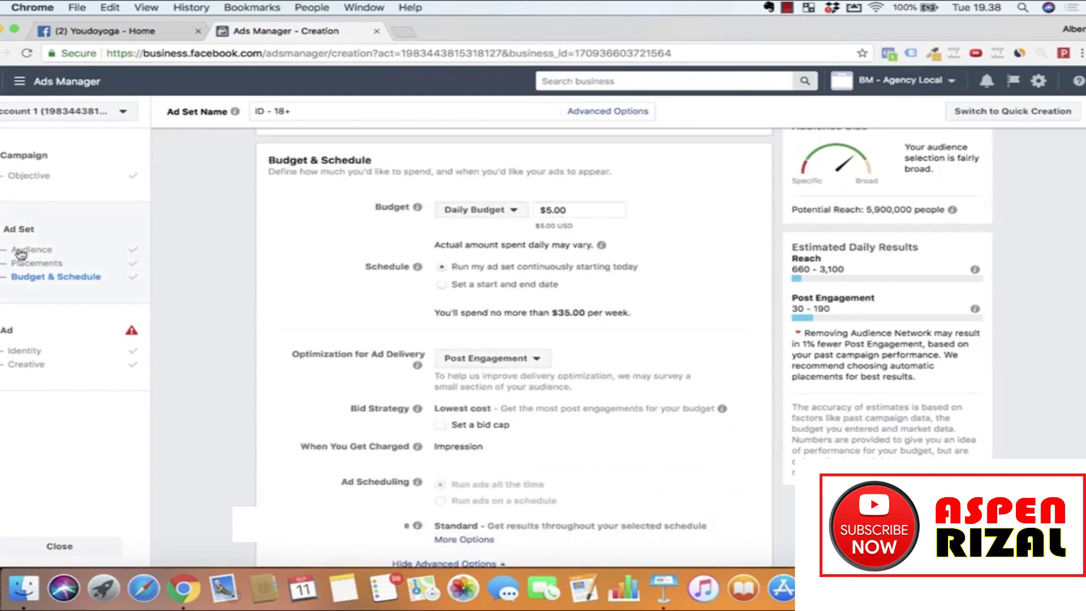
scroll(540, 257, "down", 3)
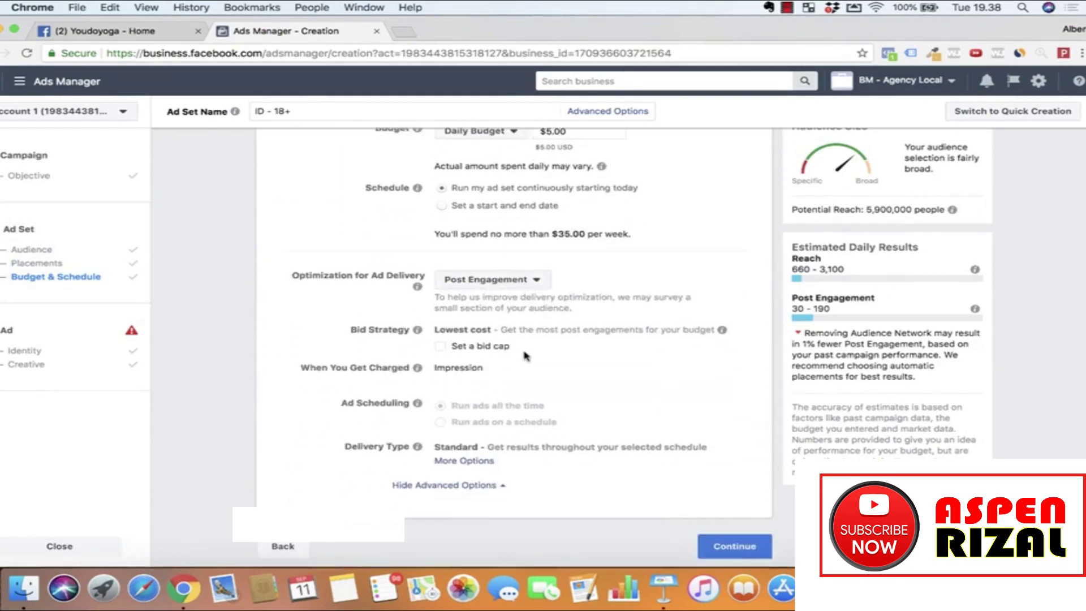
left_click(728, 544)
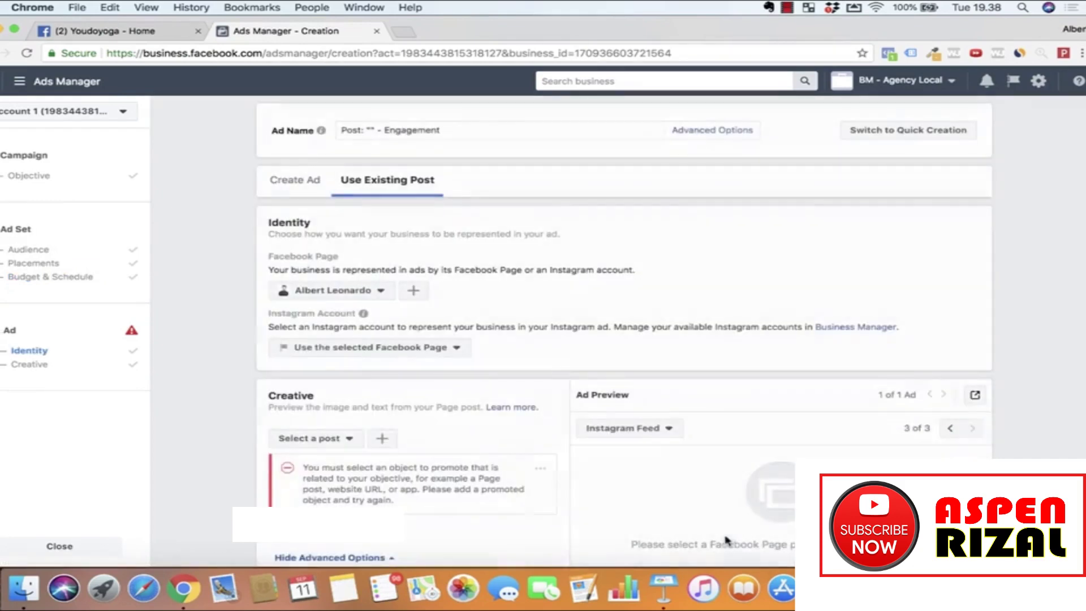
left_click(364, 291)
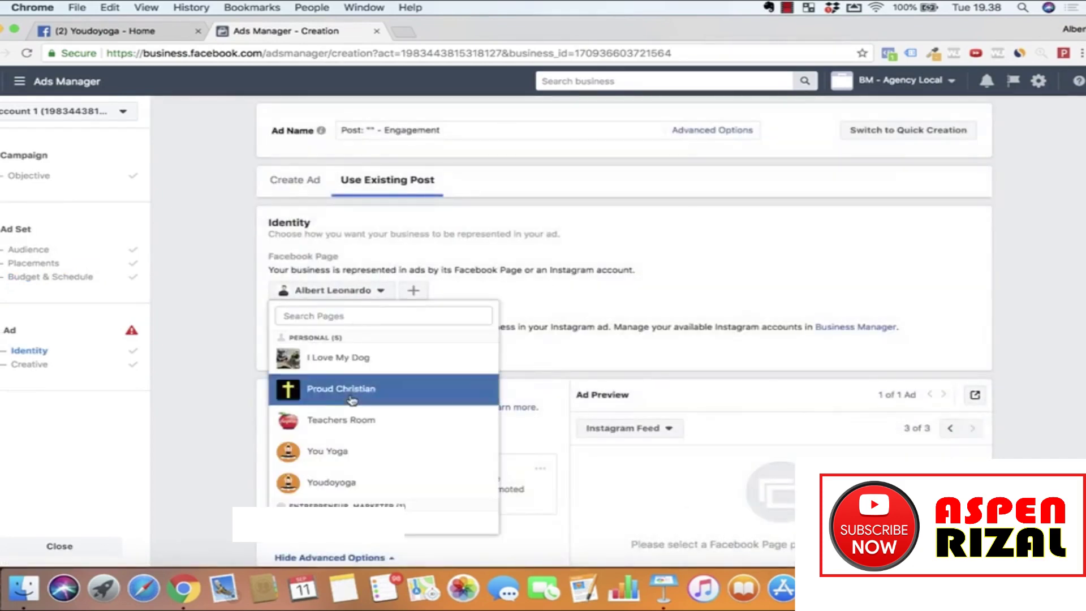
left_click(338, 477)
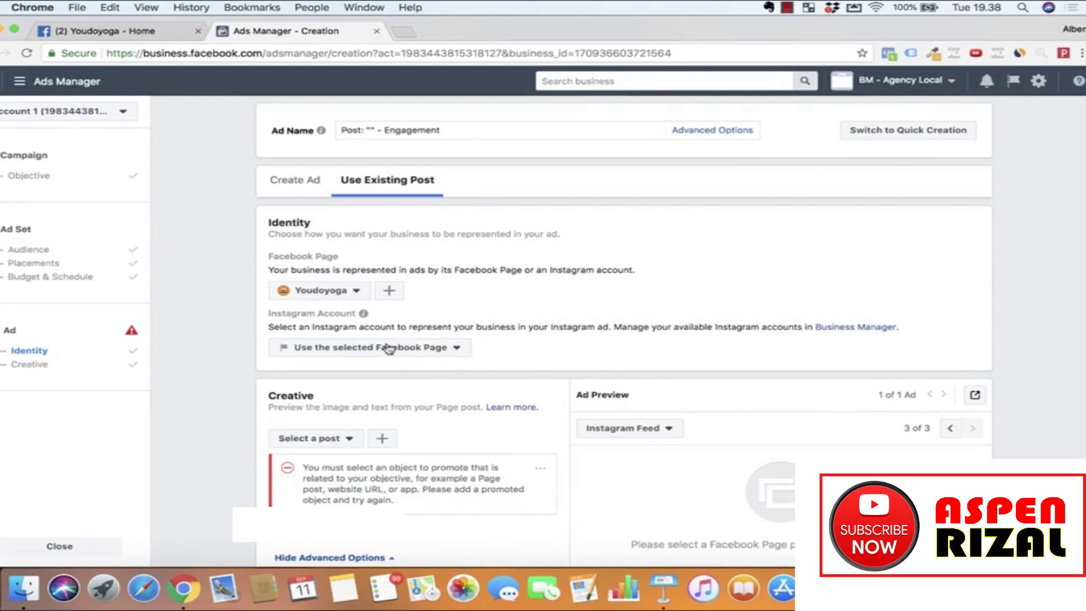
- Select the existing Page post starting "Get your yoga leggings now" as the ad's creative
scroll(338, 354, "down", 3)
left_click(346, 279)
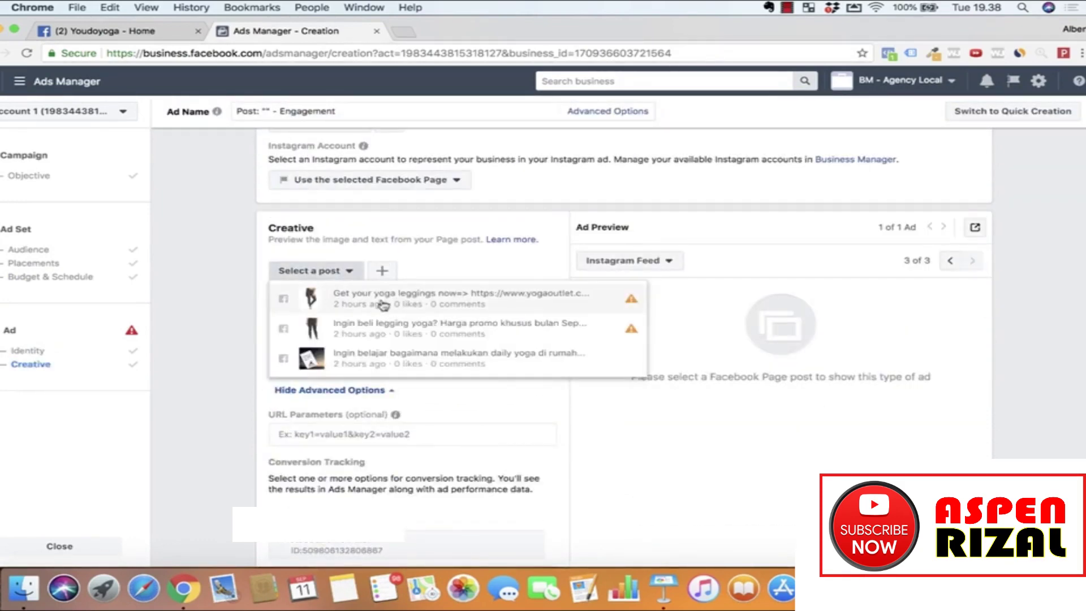
left_click(397, 304)
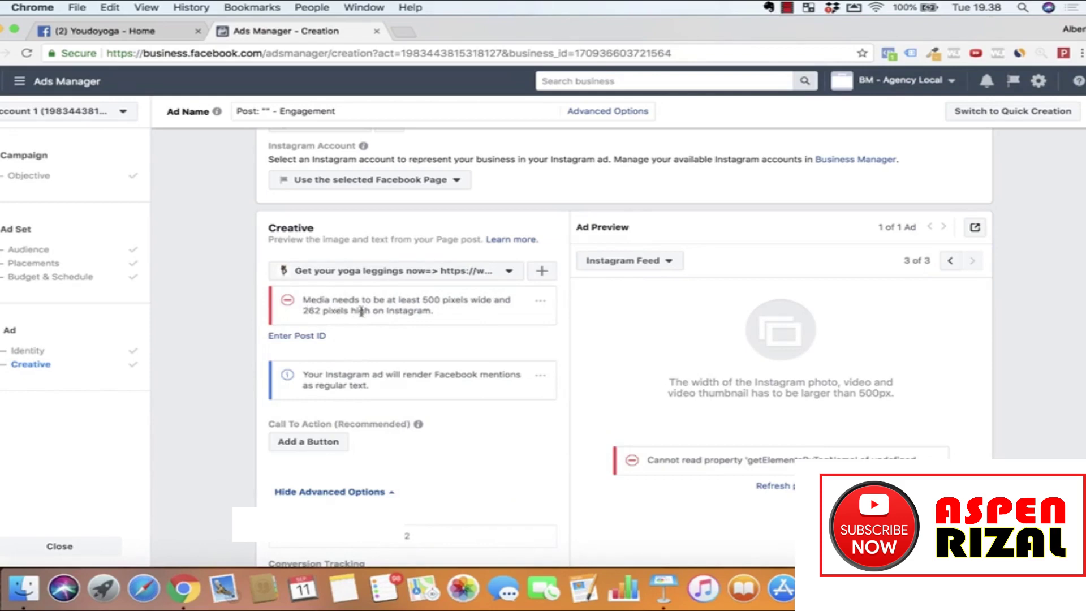
left_click(540, 303)
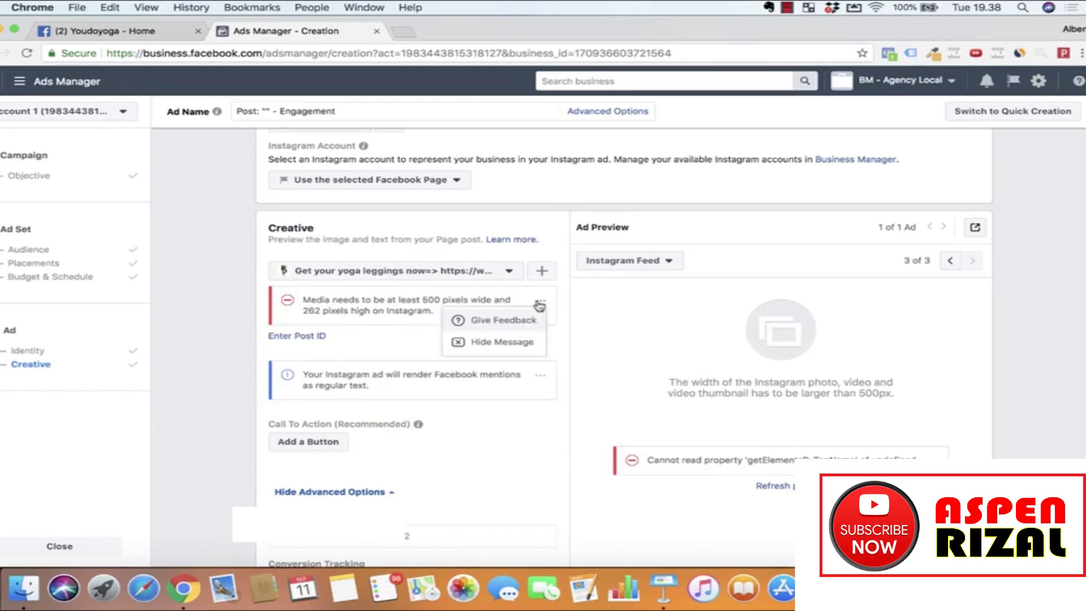
left_click(398, 339)
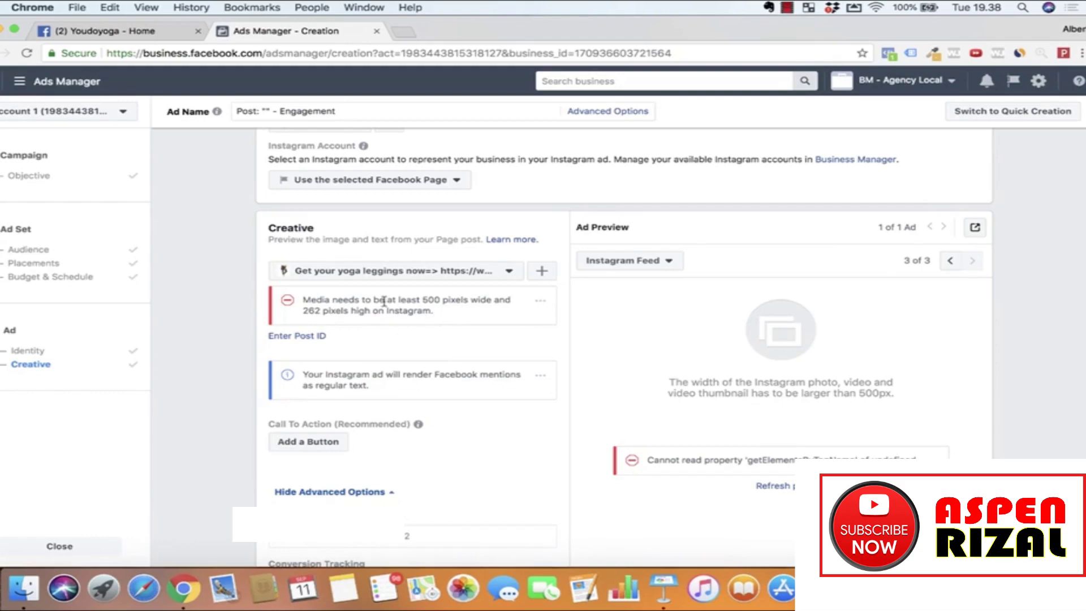
- Preview the ad in the Mobile News Feed, Desktop News Feed and Instagram Feed placements, ending on Mobile News Feed
scroll(406, 346, "down", 2)
scroll(478, 304, "up", 1)
scroll(478, 304, "up", 1)
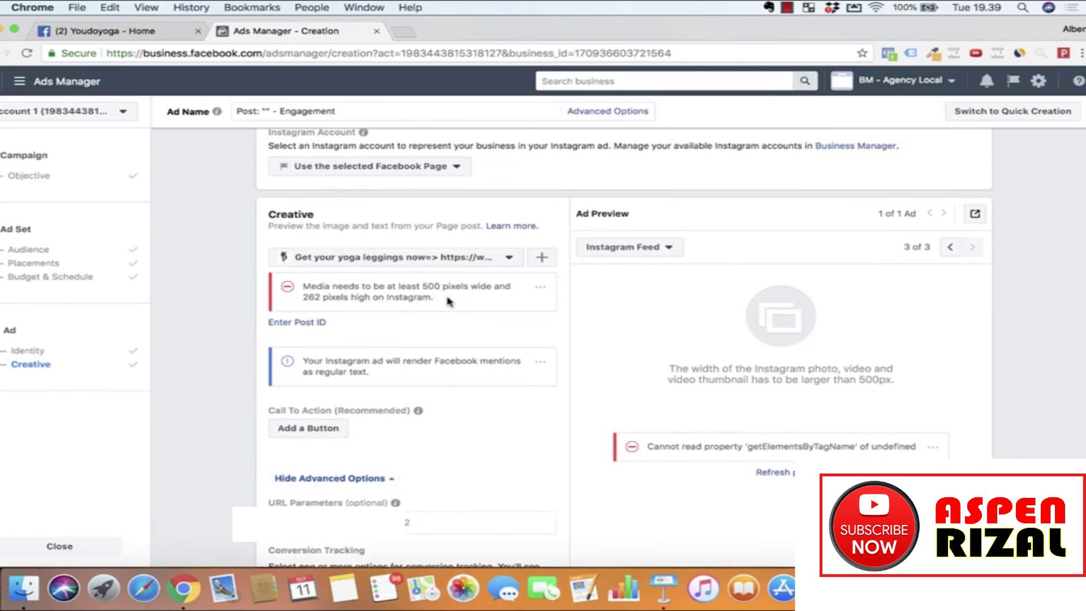
left_click(630, 252)
left_click(637, 277)
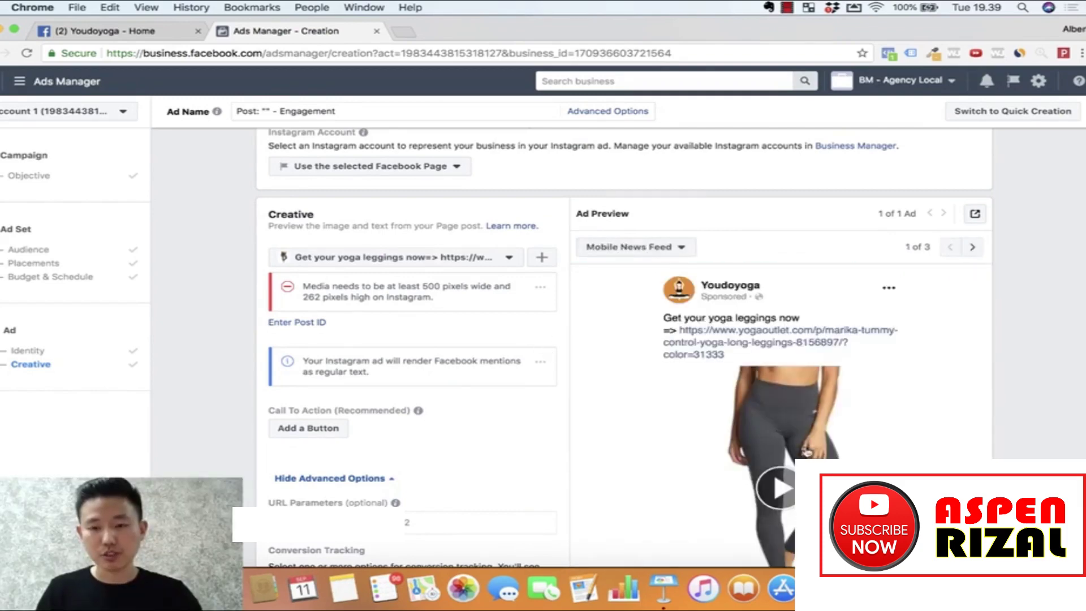
scroll(805, 452, "down", 3)
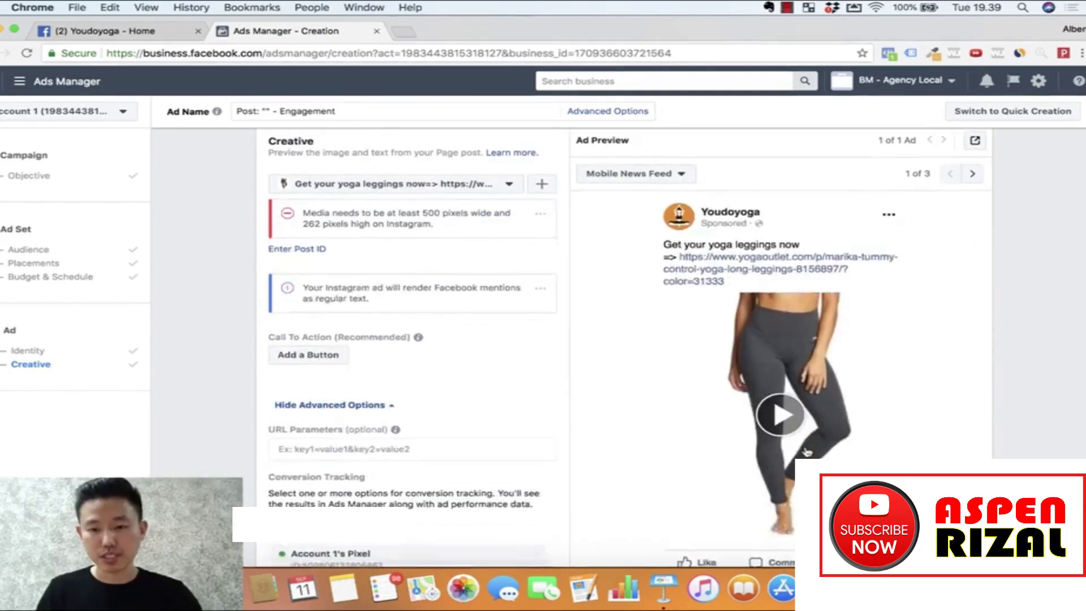
left_click(659, 175)
left_click(660, 247)
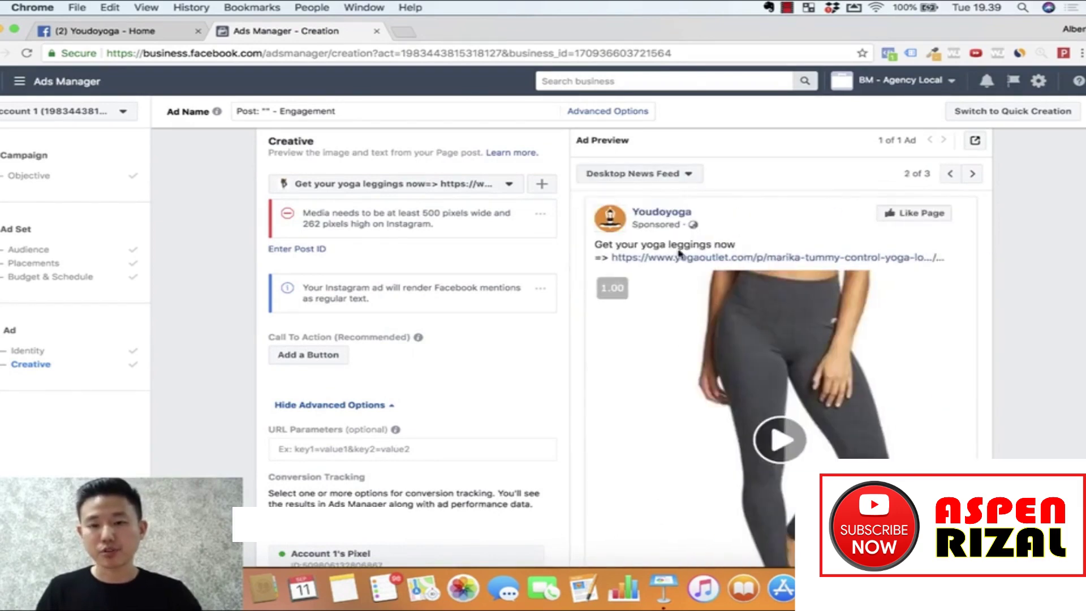
left_click(668, 173)
left_click(667, 295)
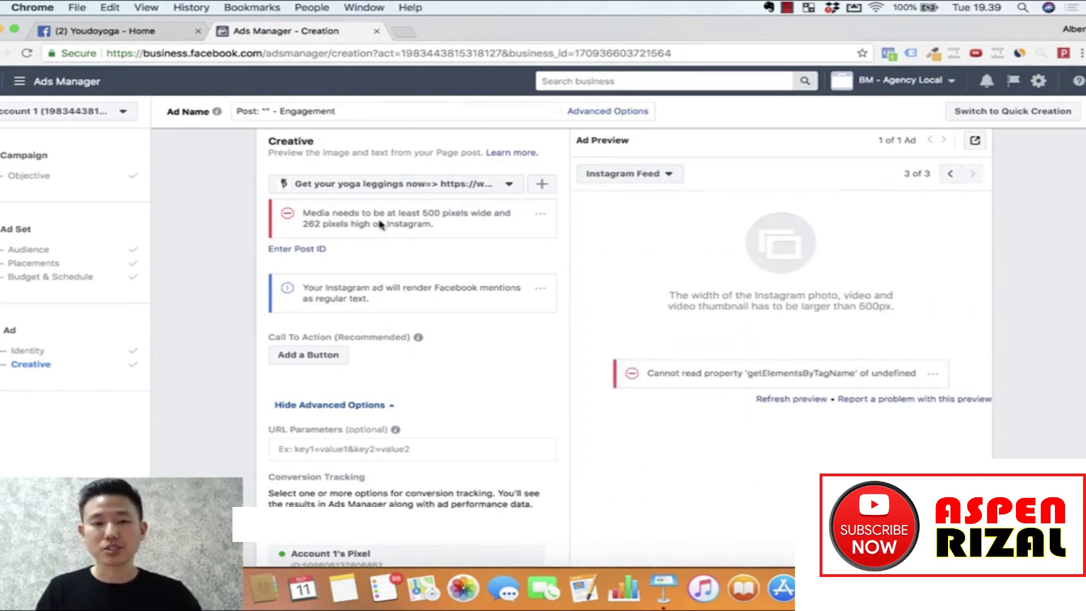
left_click(648, 170)
left_click(622, 204)
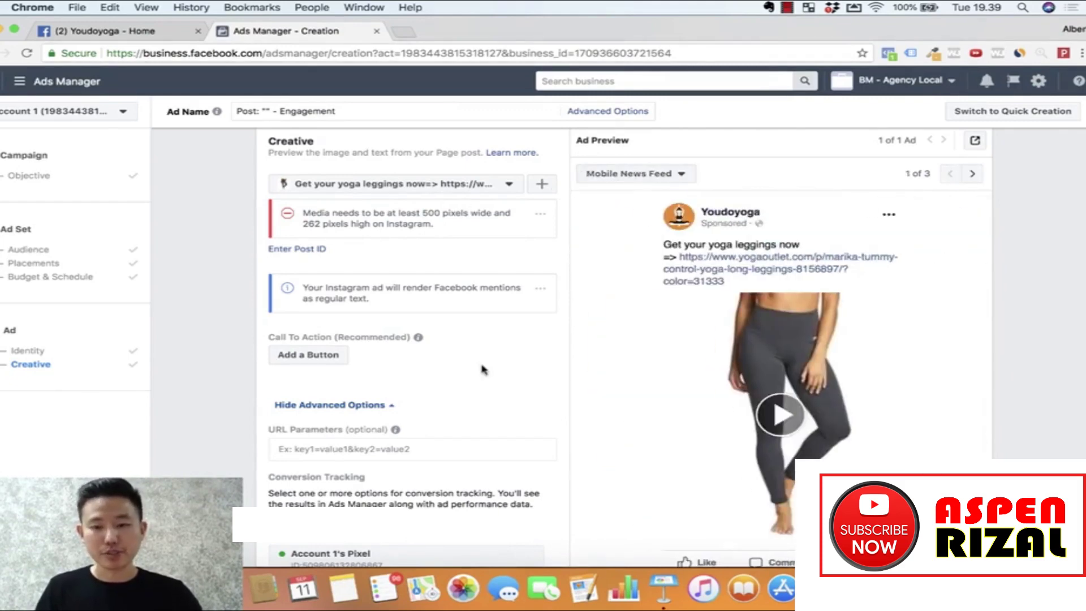
- Review the ad's conversion tracking options and finish creating the Yoga Pants campaign draft
scroll(543, 402, "down", 5)
scroll(722, 459, "down", 2)
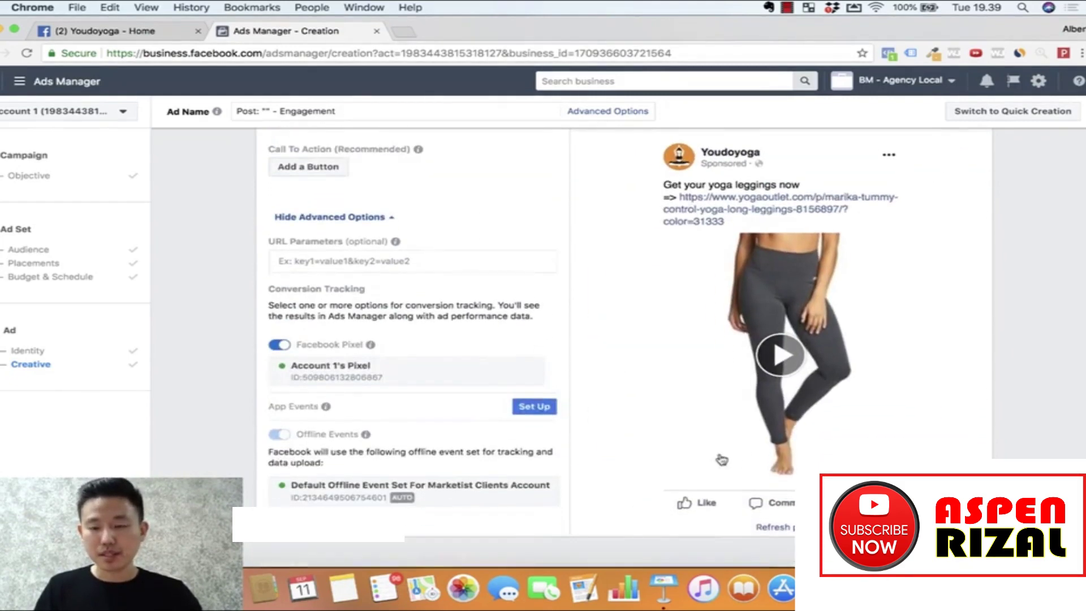
scroll(722, 459, "down", 3)
scroll(911, 393, "up", 2)
scroll(899, 393, "down", 2)
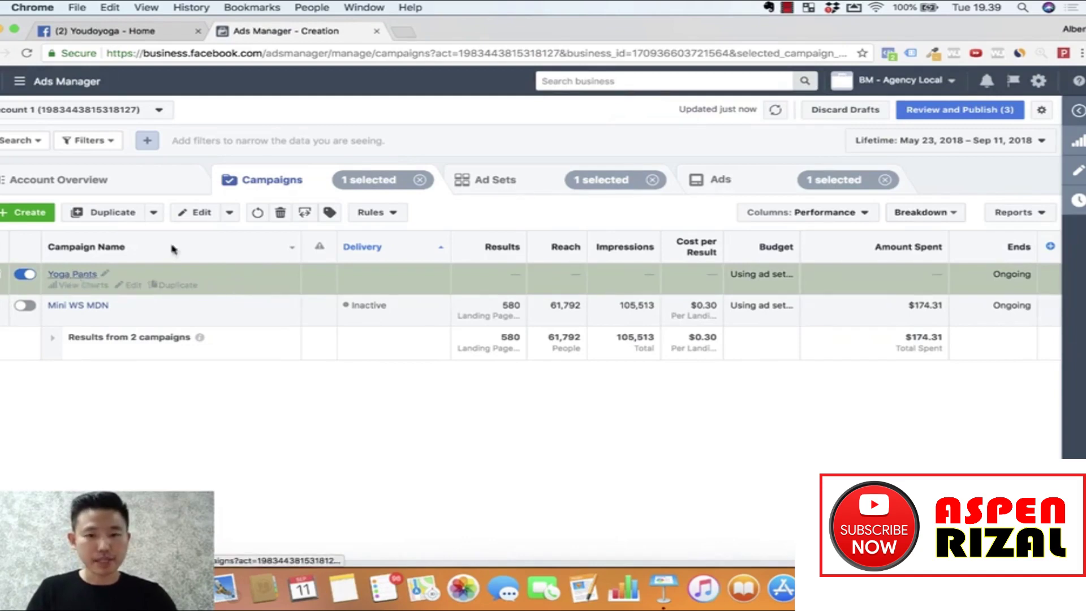
- Review the draft at the ad set, ad and campaign levels and compare it with the Running Simple Campaign slide in Keynote
left_click(483, 180)
left_click(708, 179)
left_click(277, 178)
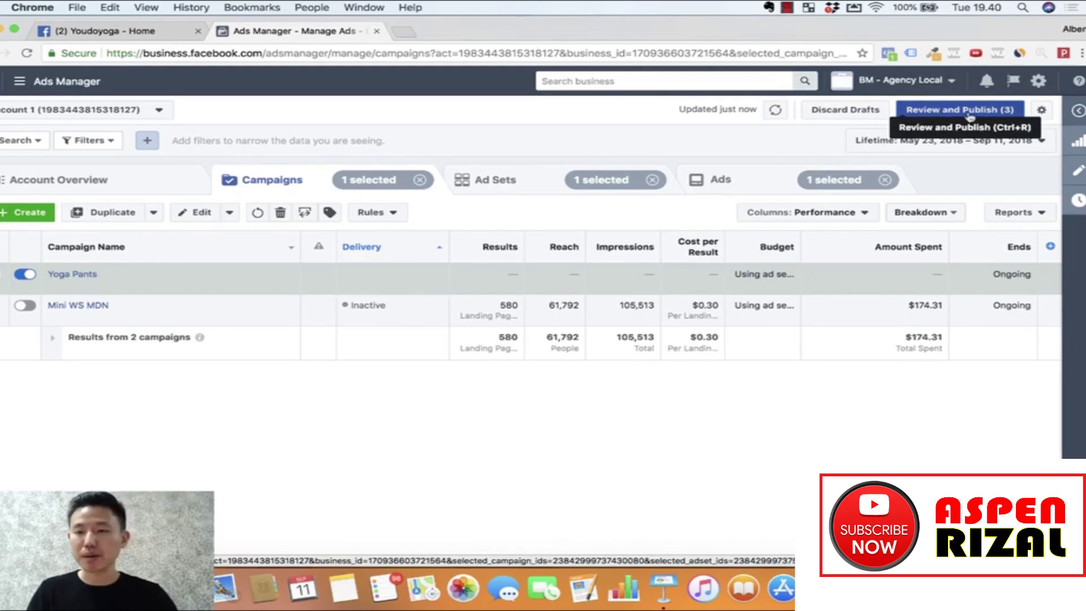
mouse_move(935, 284)
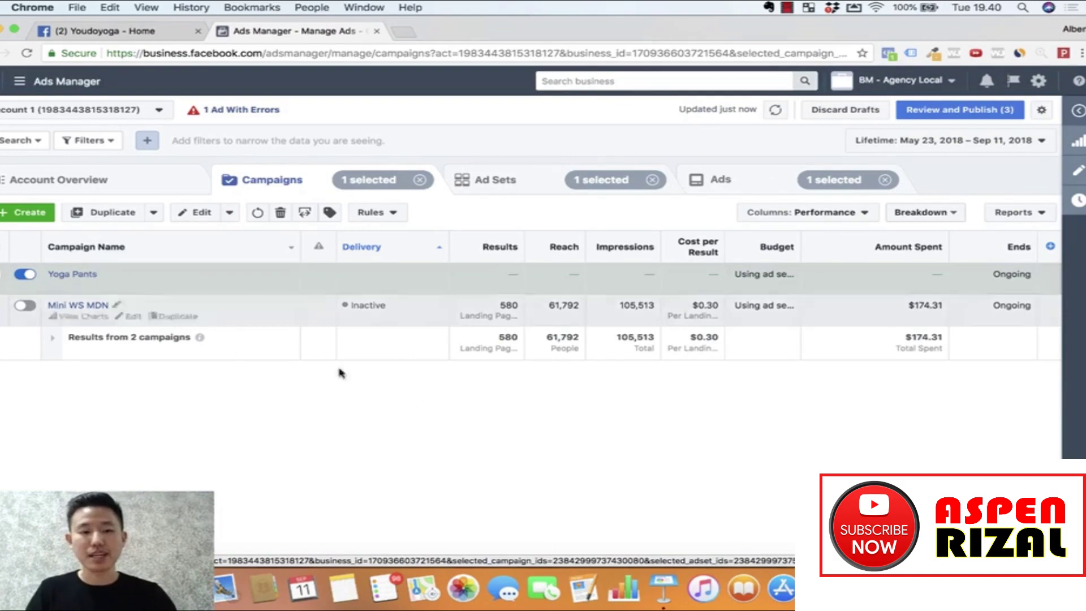
left_click(664, 588)
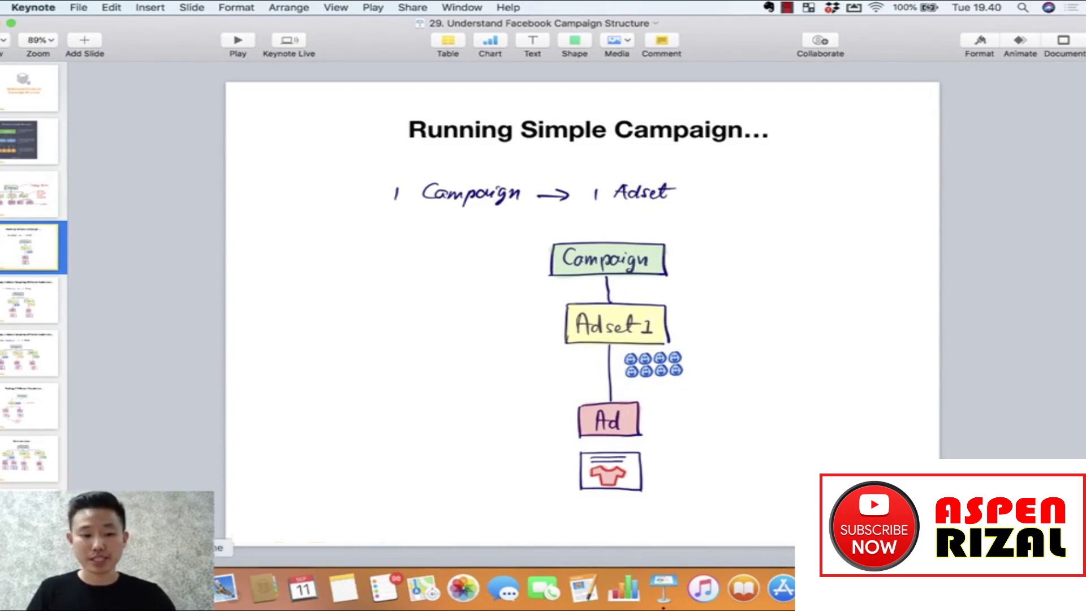
- Switch back to Ads Manager in Chrome and rename the ad set ID - 18+ as Yoga pants
left_click(195, 588)
left_click(484, 193)
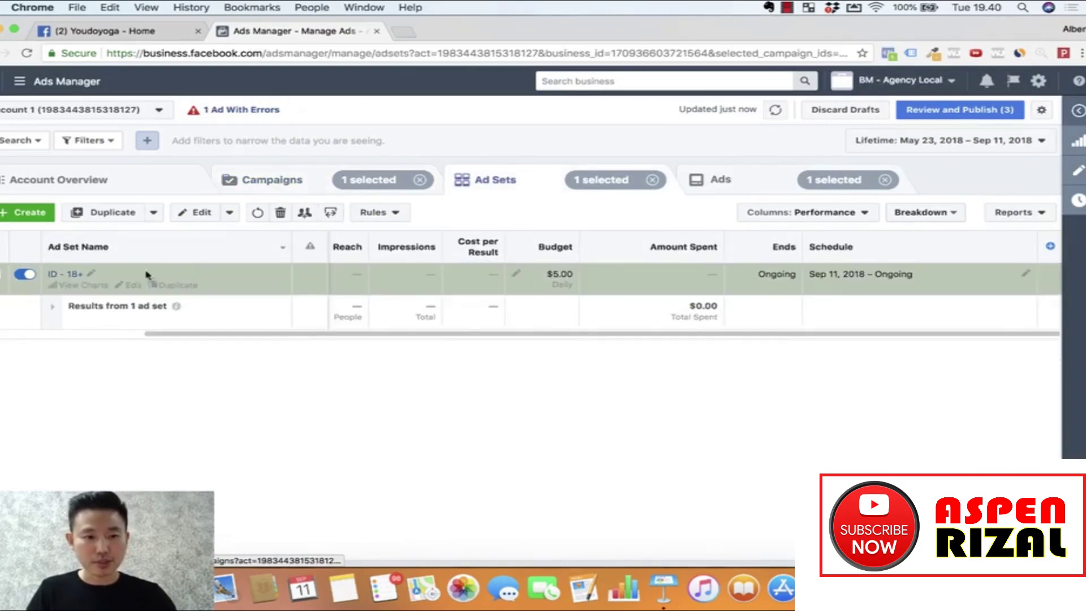
left_click(133, 286)
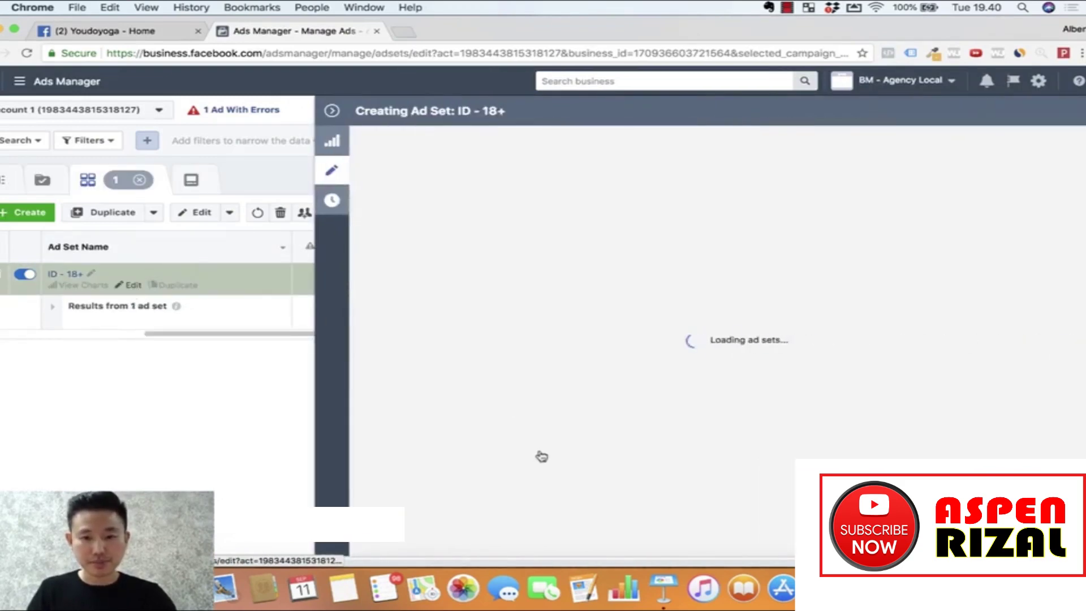
scroll(540, 454, "down", 10)
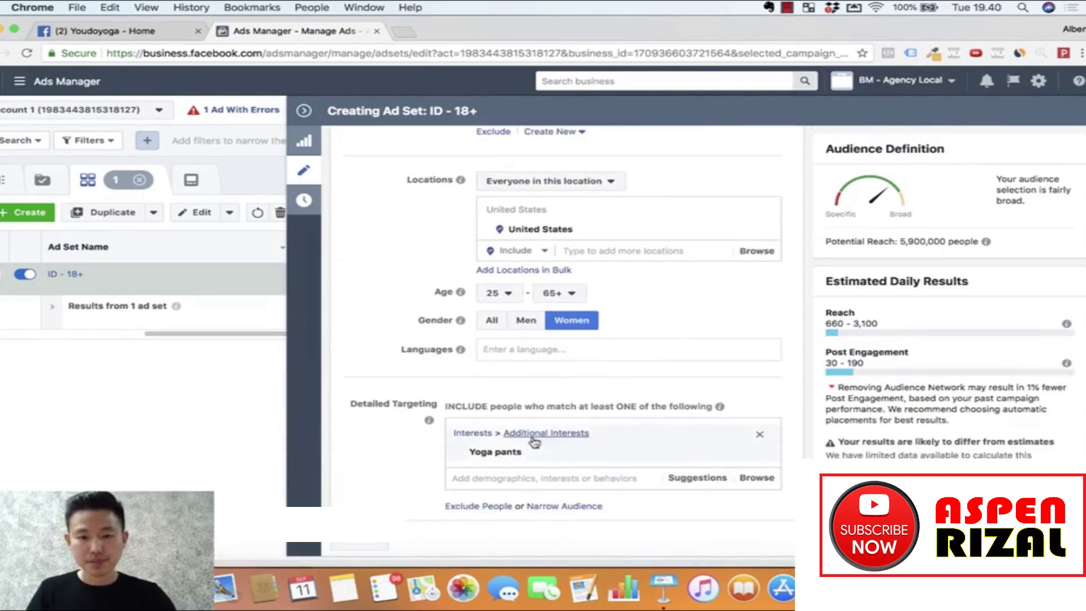
scroll(500, 451, "up", 10)
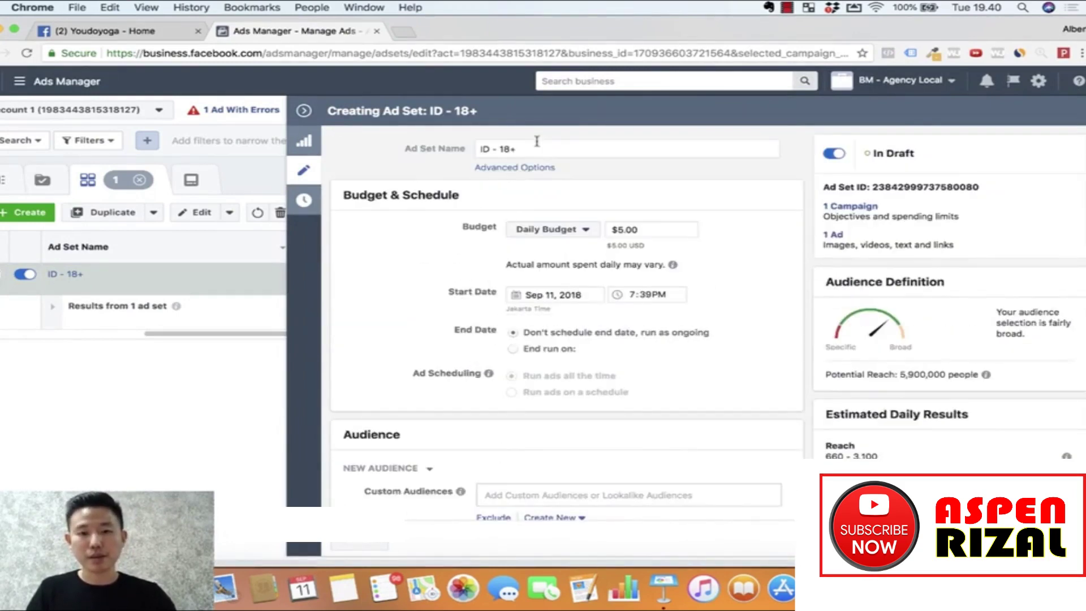
left_click_drag(522, 151, 439, 149)
type("d")
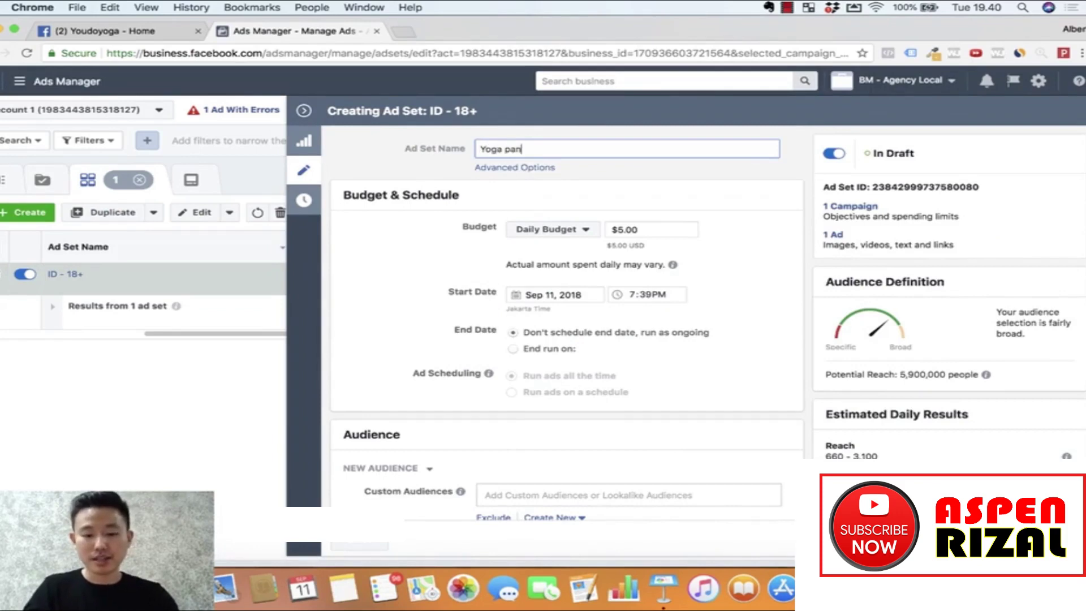
type("oga pants")
left_click(692, 181)
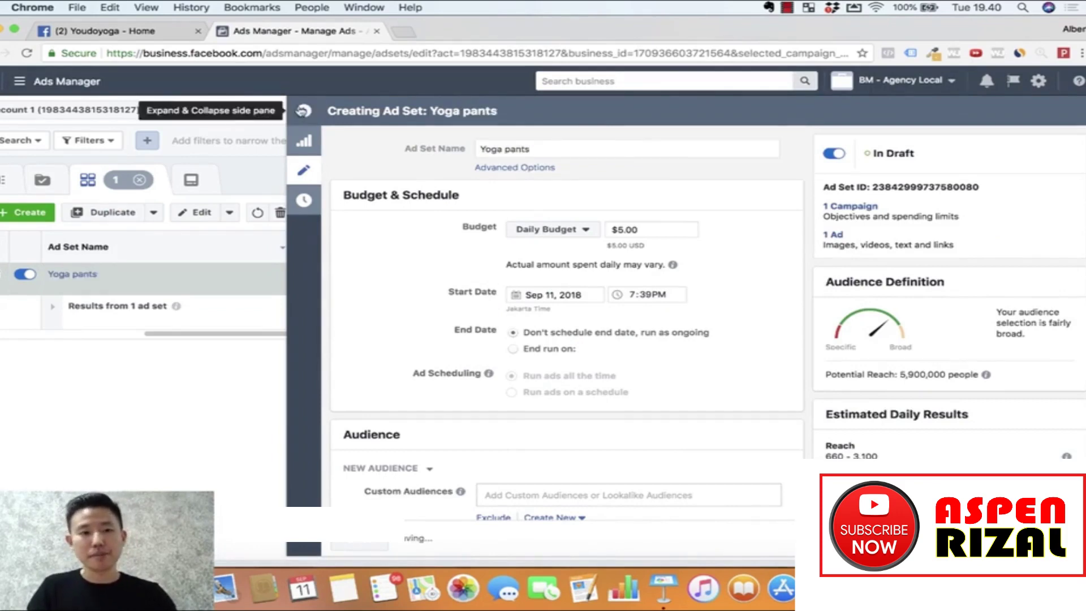
left_click(304, 111)
- View the slide Running 2 Adsets Targeting Different Audiences in Keynote and return to Ads Manager in Chrome
left_click(664, 588)
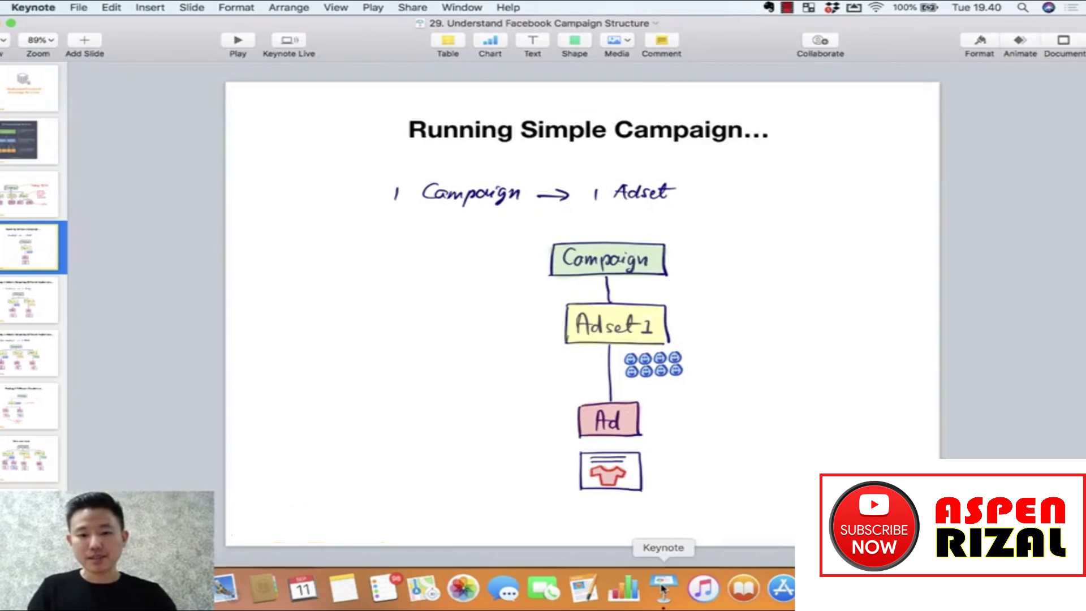
left_click(42, 315)
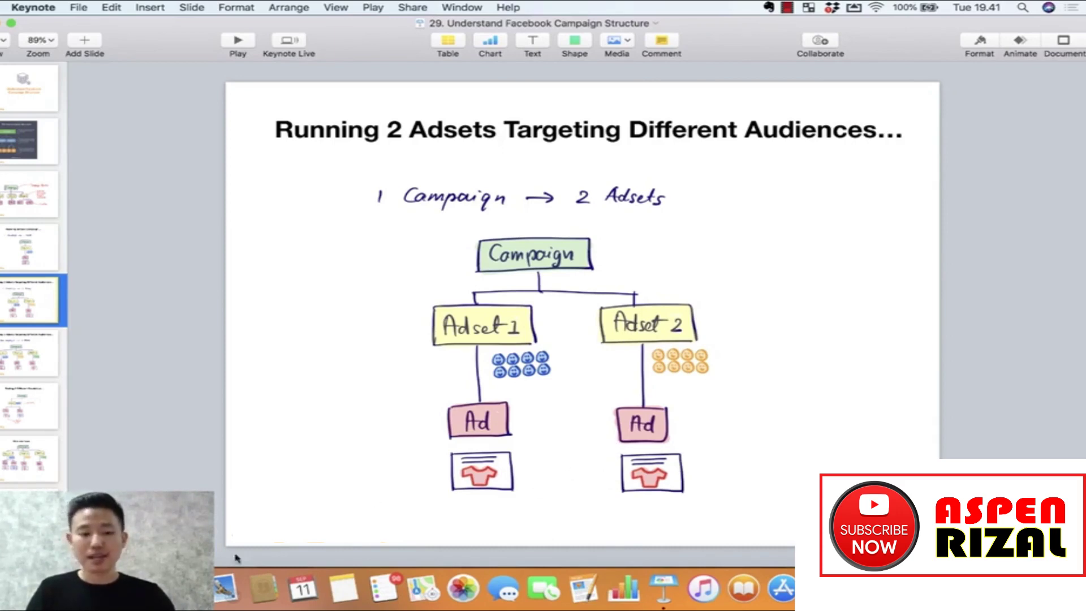
key("super+Tab")
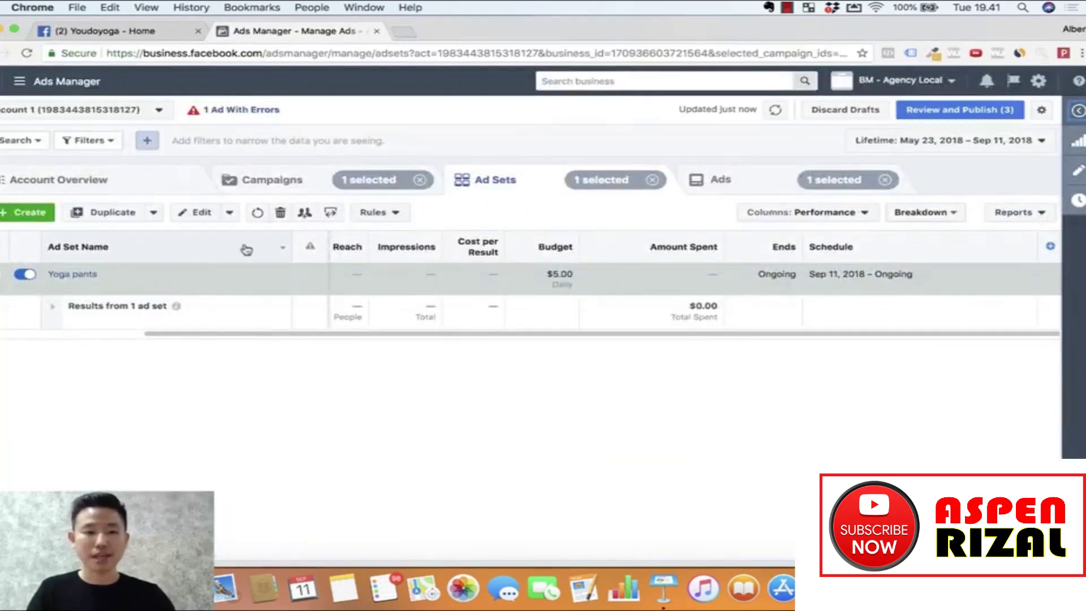
- Duplicate the Yoga Pants campaign's ad set into the original campaign as a single copy
left_click(256, 179)
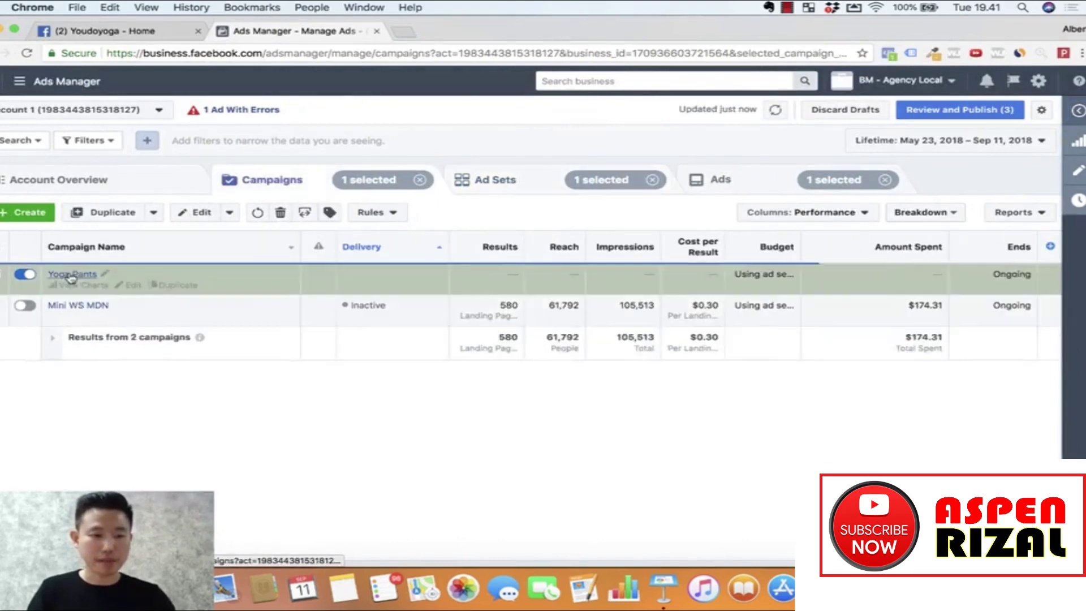
left_click(72, 275)
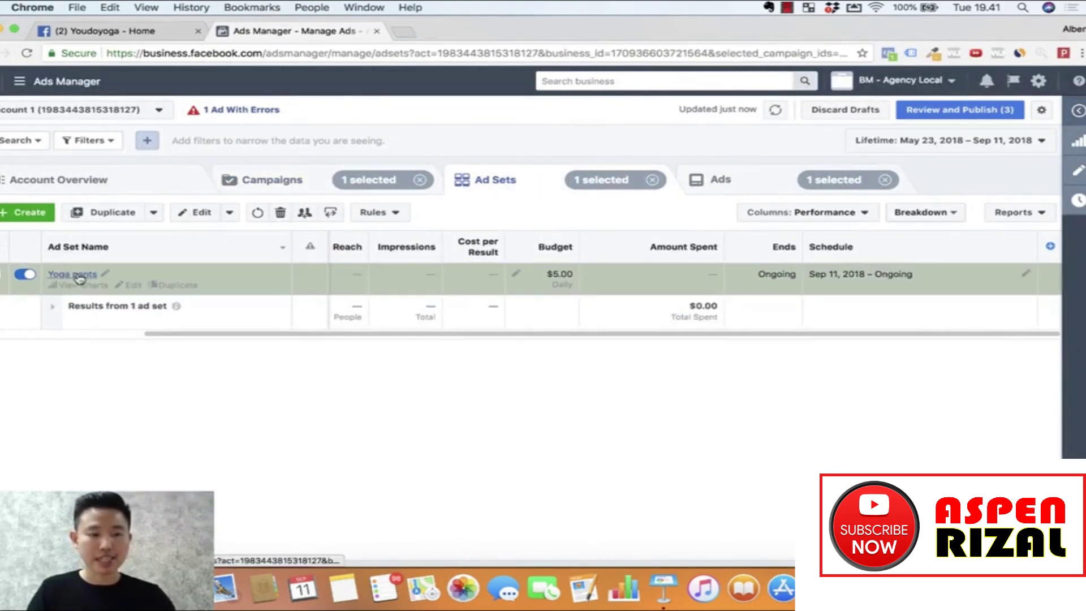
left_click(105, 213)
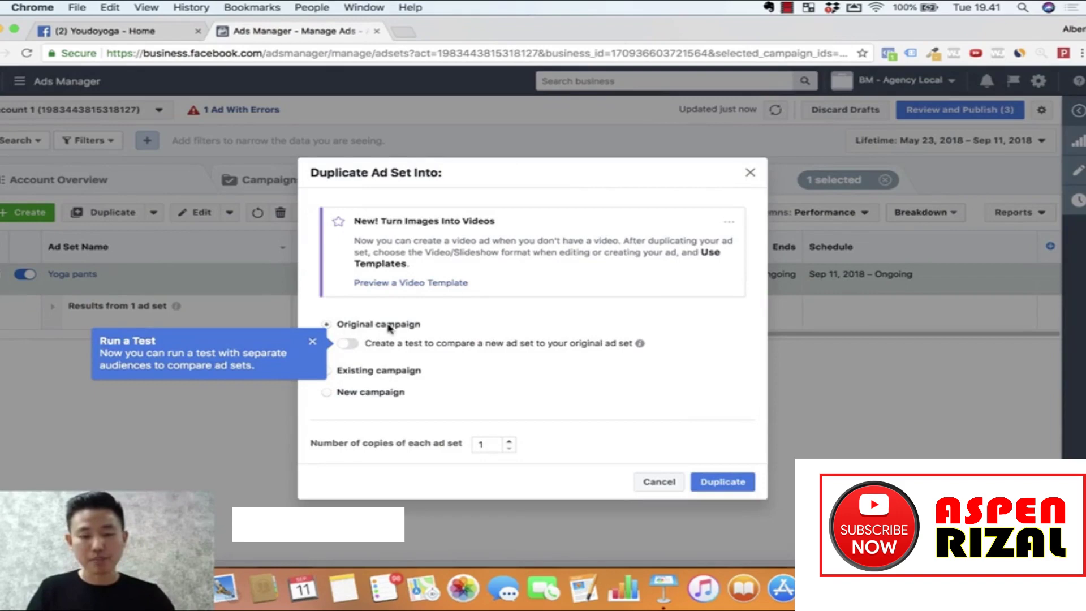
left_click(723, 483)
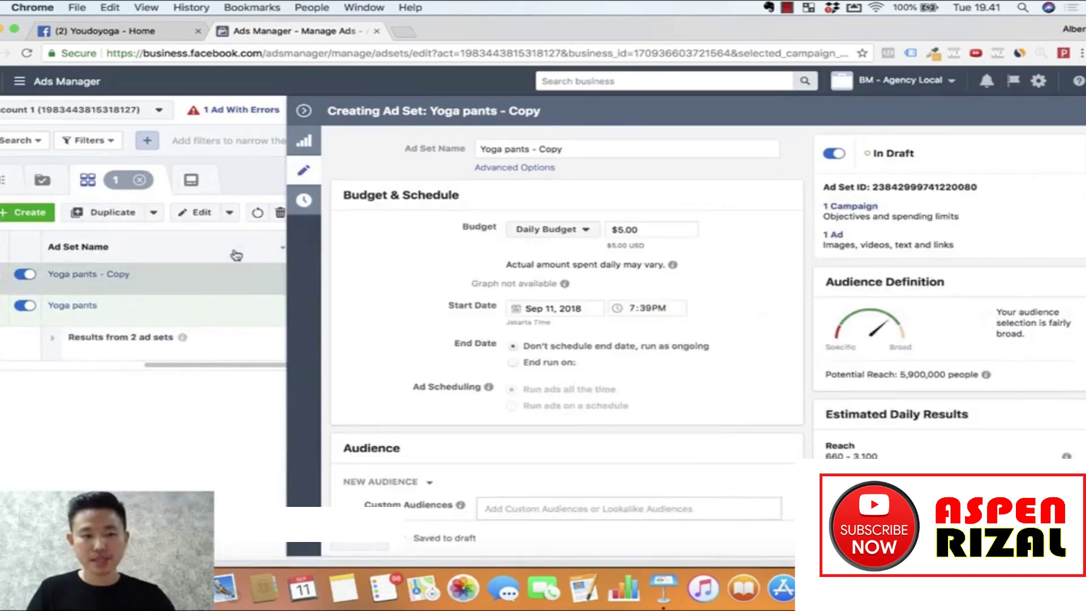
- Replace the Yoga pants interest with Hot yoga in the duplicated ad set's detailed targeting
scroll(546, 432, "down", 3)
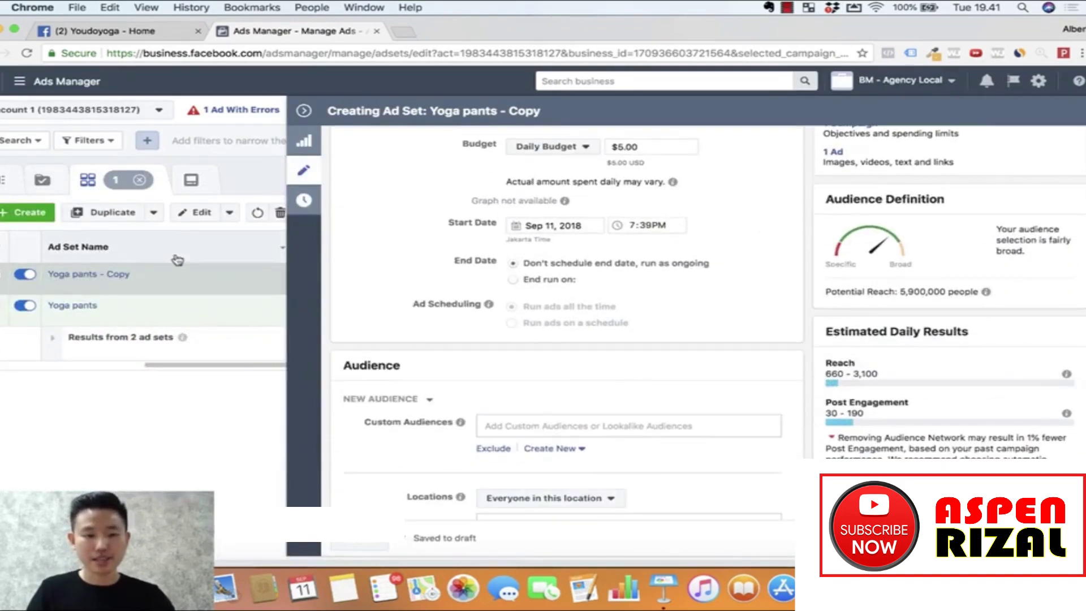
scroll(510, 363, "down", 10)
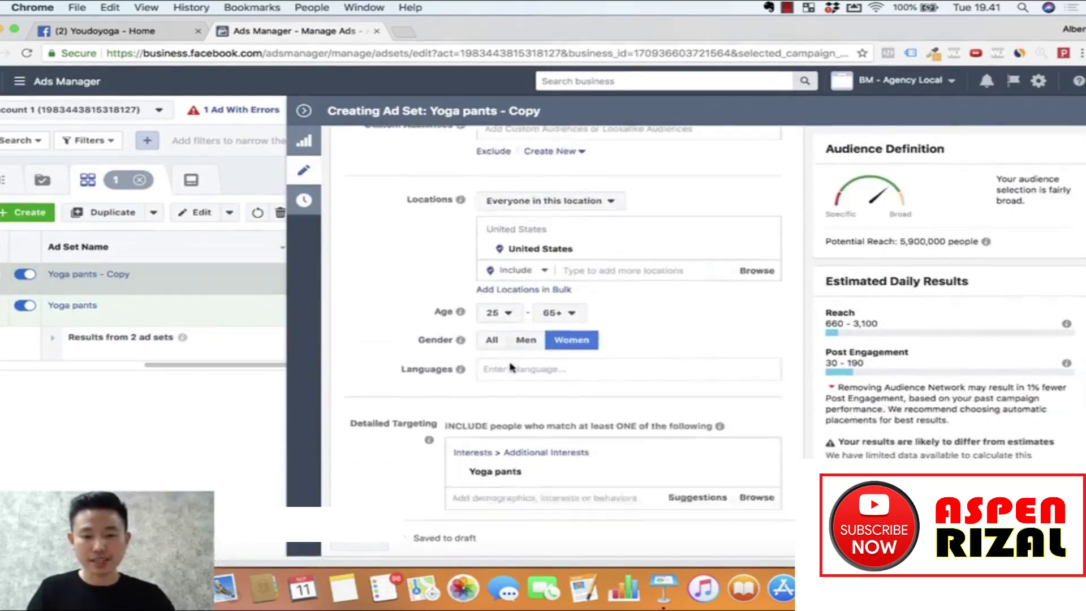
scroll(512, 368, "down", 5)
left_click(698, 366)
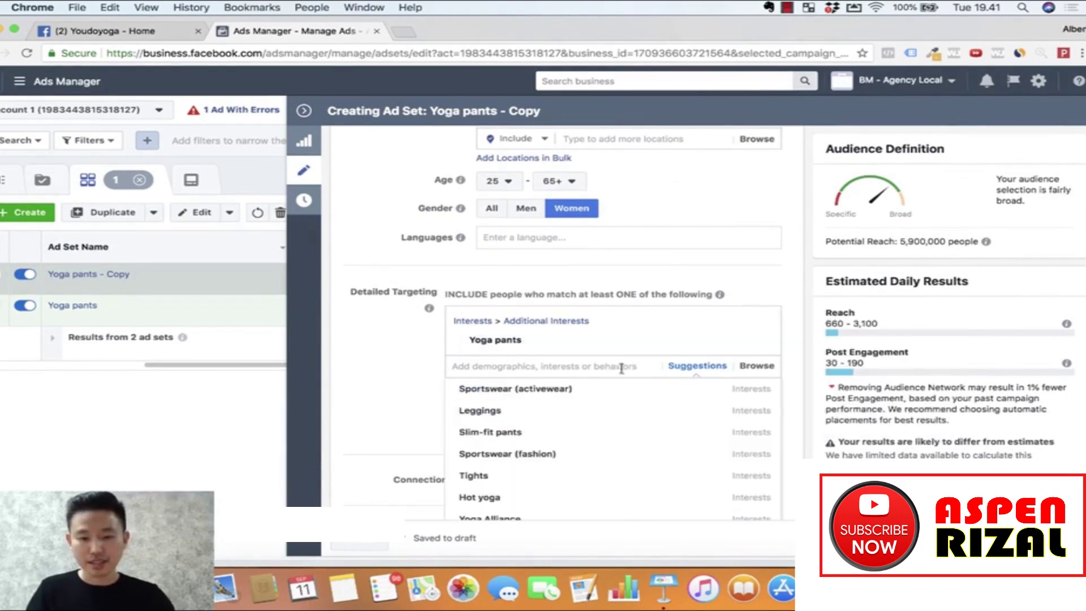
scroll(543, 459, "down", 2)
left_click(514, 458)
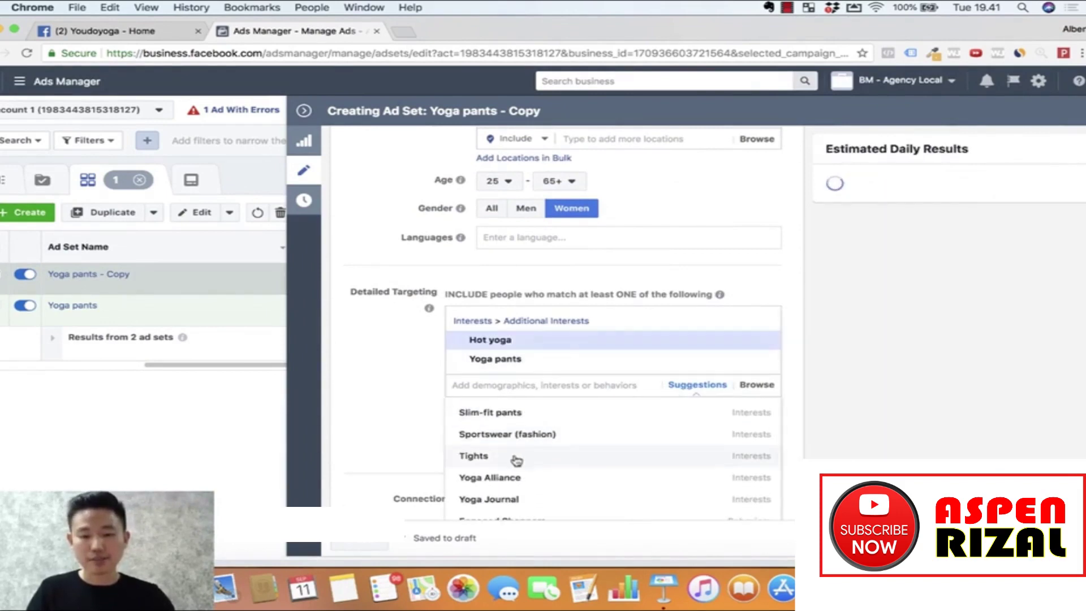
mouse_move(761, 363)
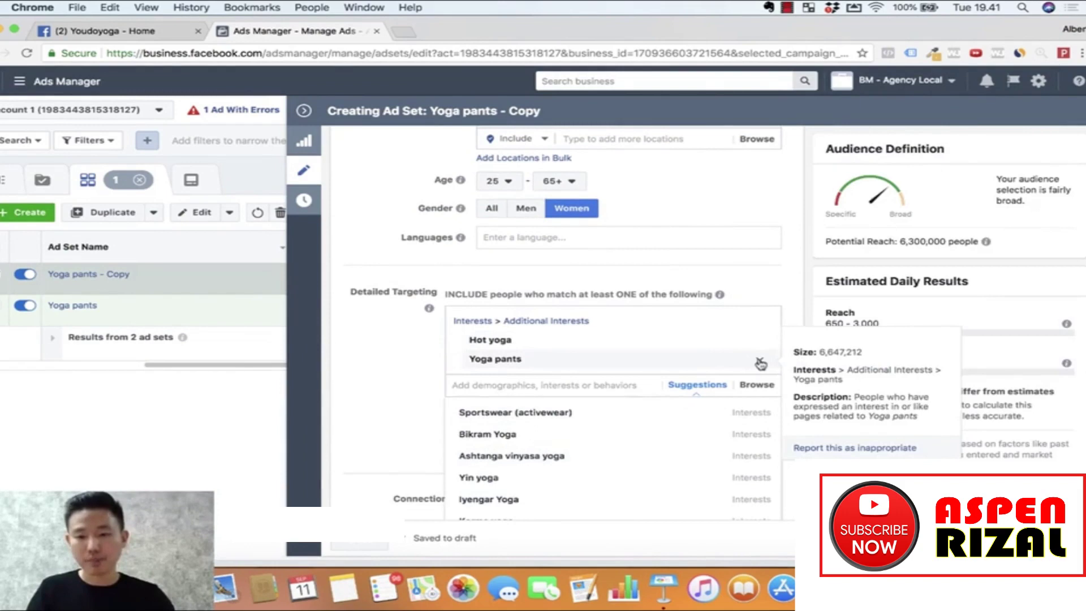
left_click(761, 363)
left_click(362, 379)
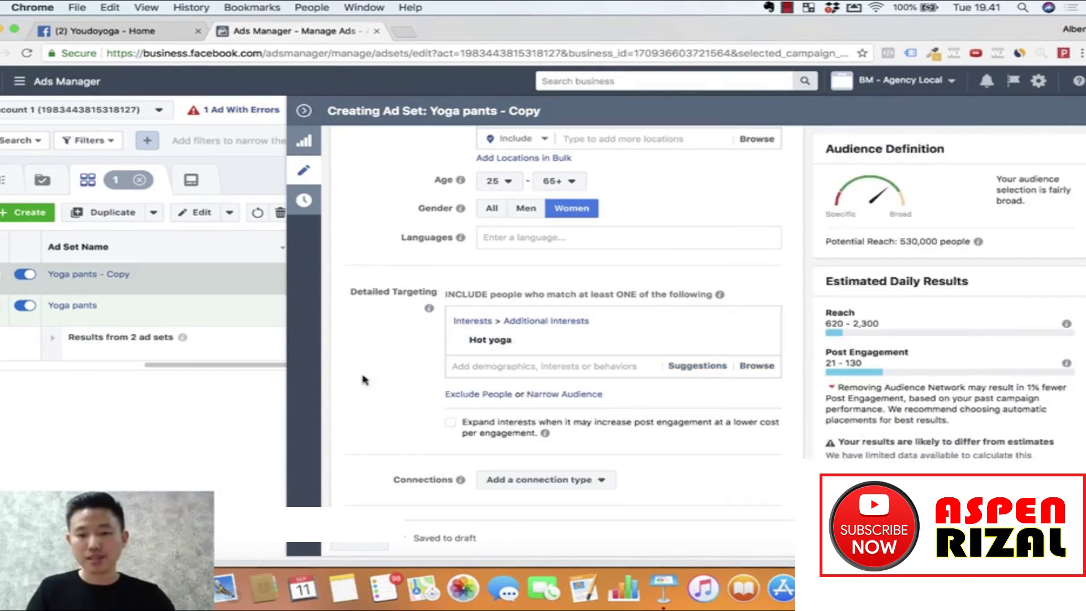
- Rename the duplicated ad set as Hot yoga and close its editor
scroll(364, 378, "up", 10)
left_click(491, 146)
triple_click(483, 146)
key("BackSpace")
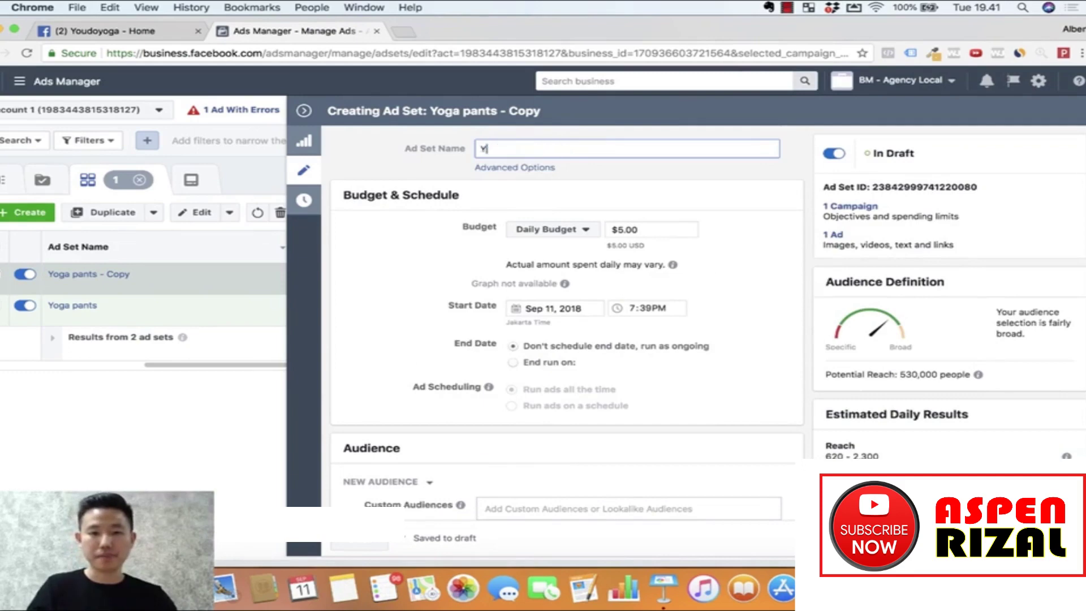
type("Hot yoga")
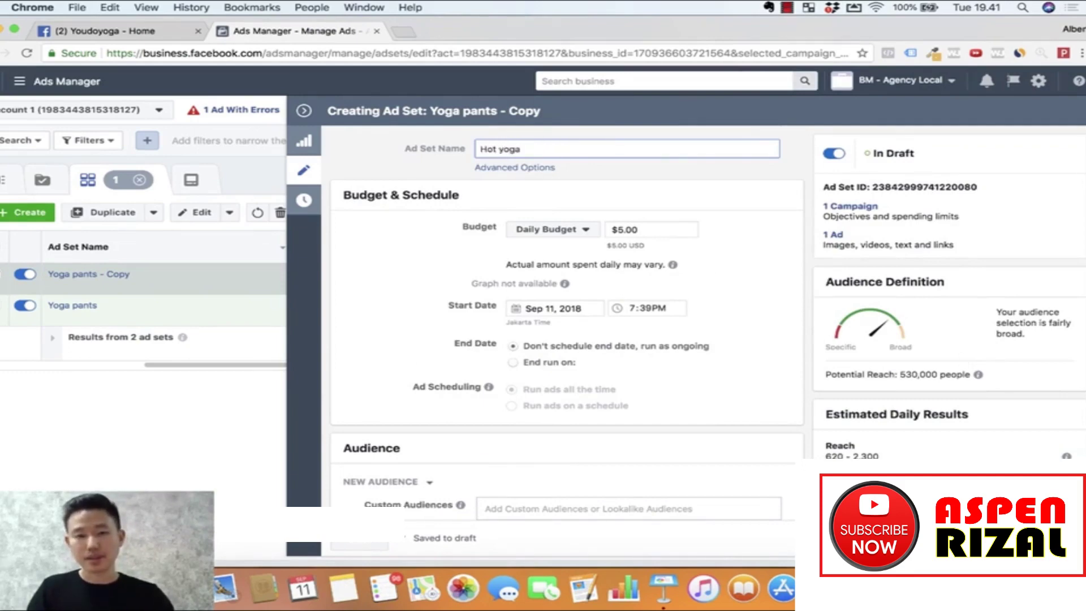
left_click(304, 111)
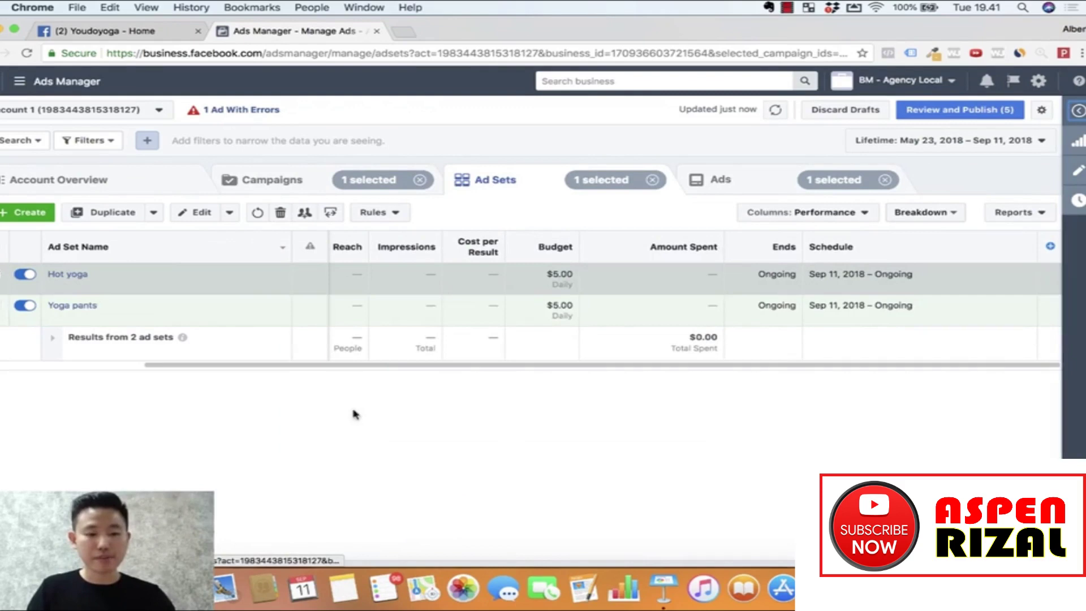
- Review the slide Running 2 Adsets Targeting Different Audiences in Keynote and compare it with the Yoga Pants campaign's ad sets in Ads Manager in Chrome
left_click(664, 588)
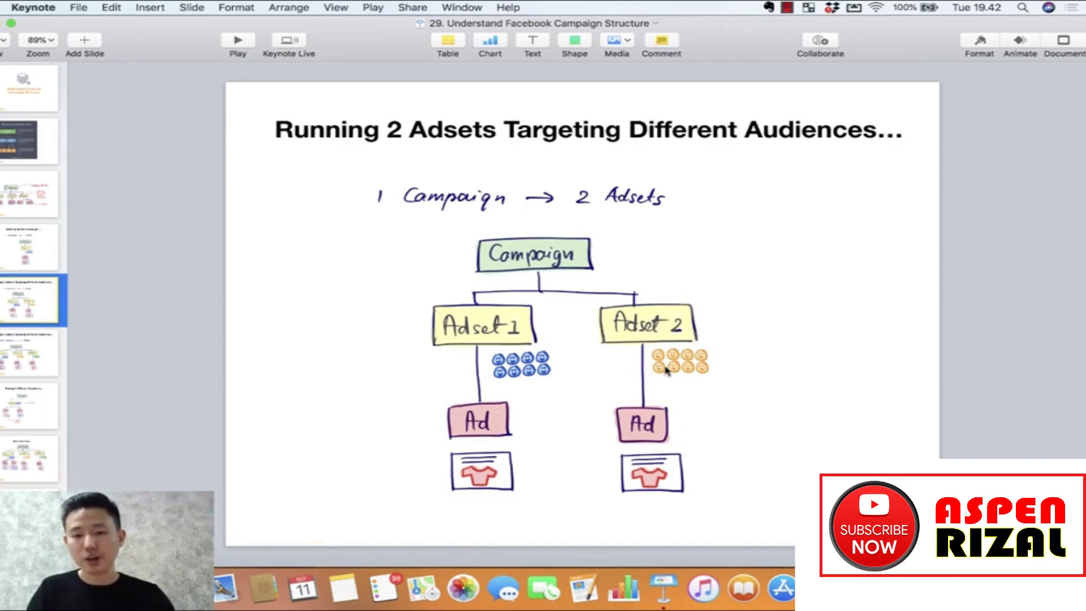
key("super+Tab")
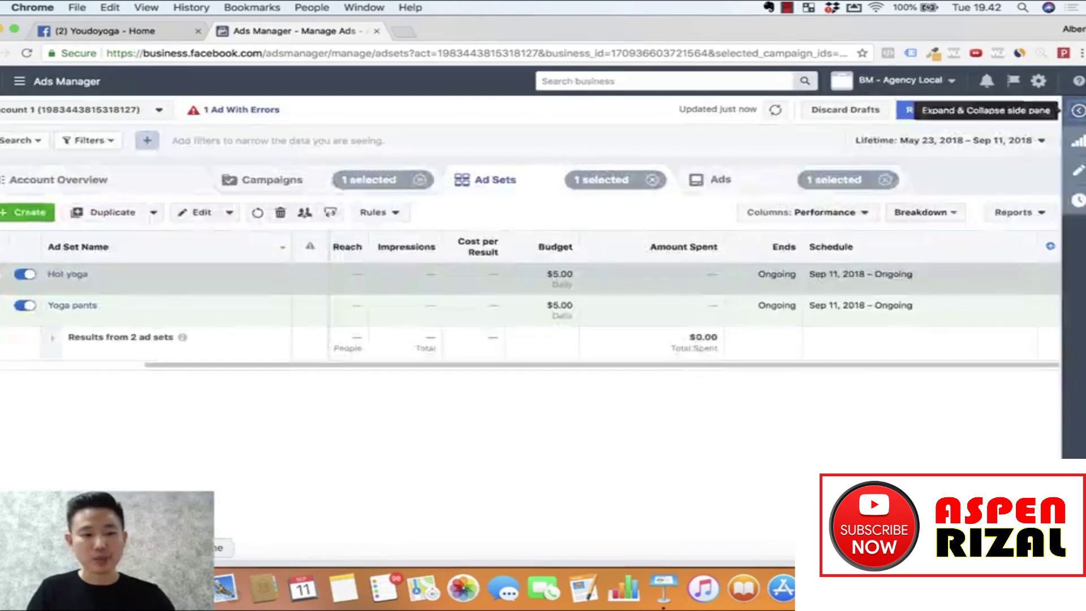
left_click(272, 181)
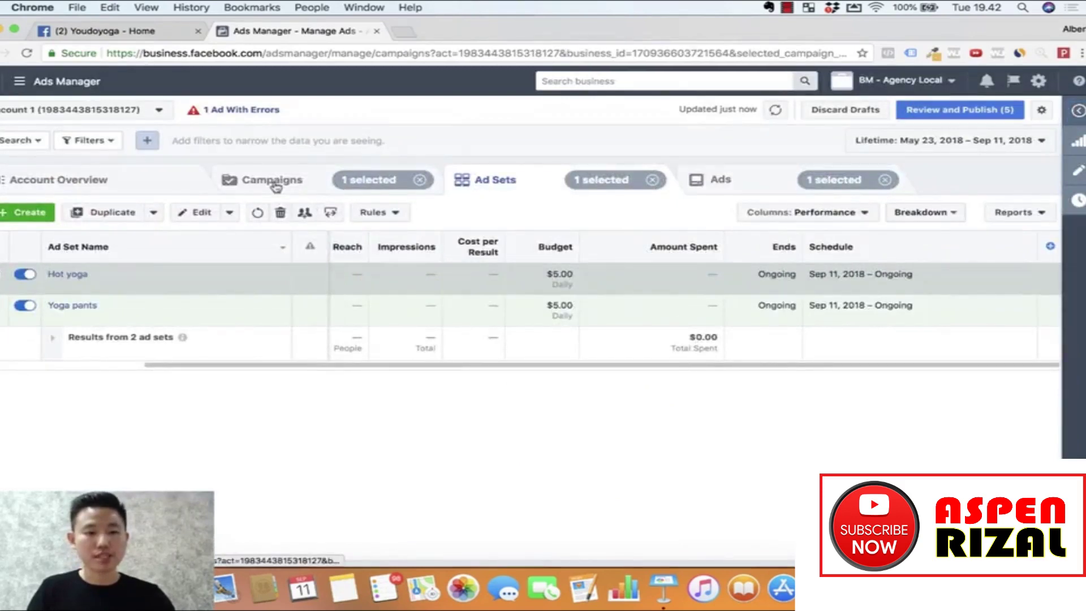
left_click(61, 276)
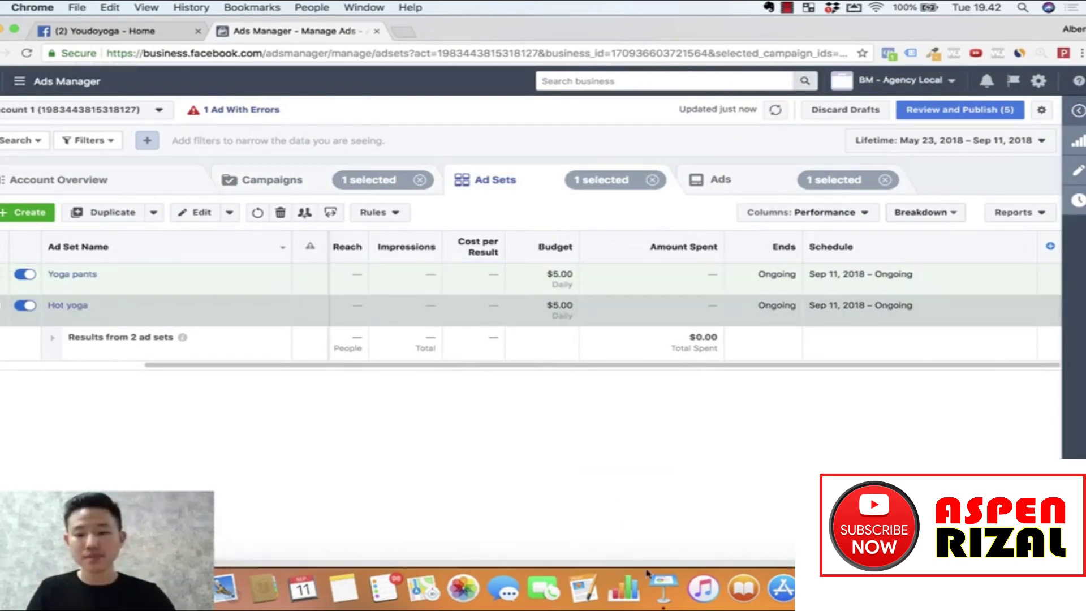
- View the slide Running 3 Adsets Targeting Different Audiences in Keynote and return to Ads Manager in Chrome
left_click(656, 586)
left_click(36, 370)
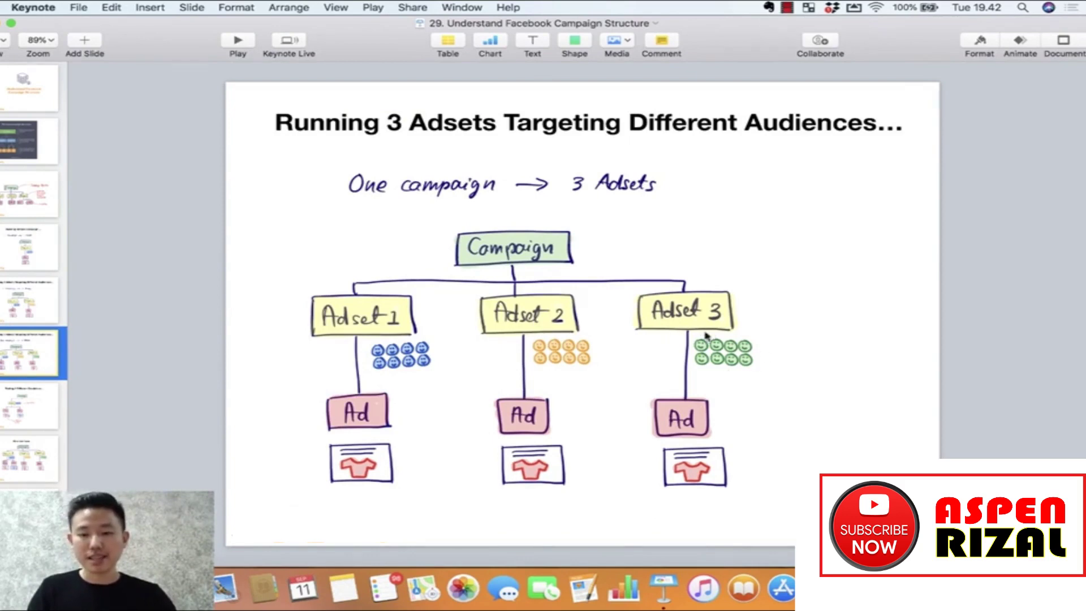
left_click(192, 588)
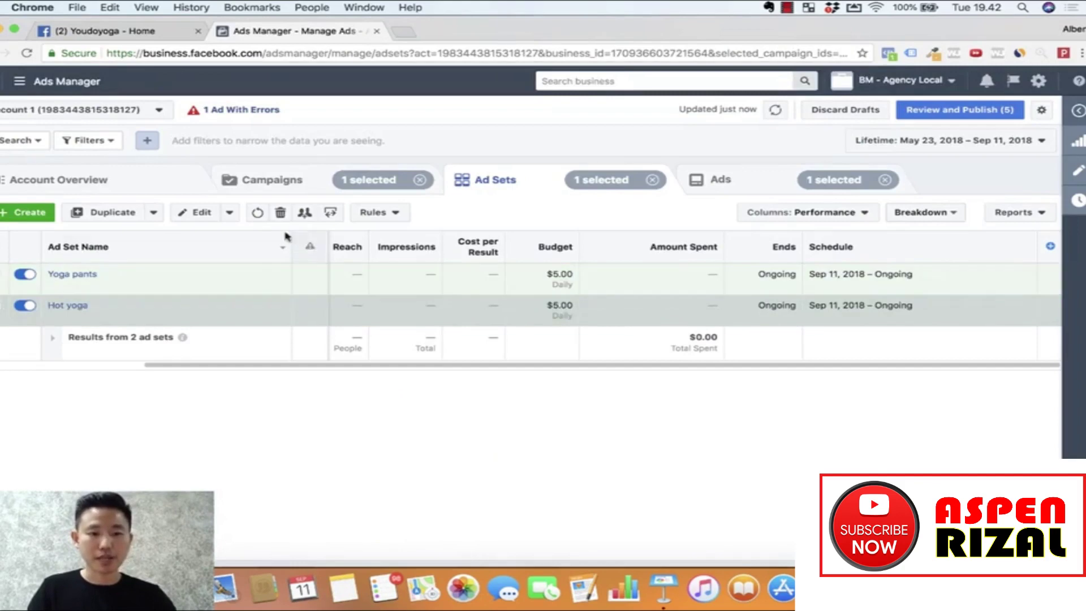
- Duplicate the Hot yoga ad set once into the original campaign and replace the copy's Hot yoga interest with Bikram Yoga
left_click(121, 213)
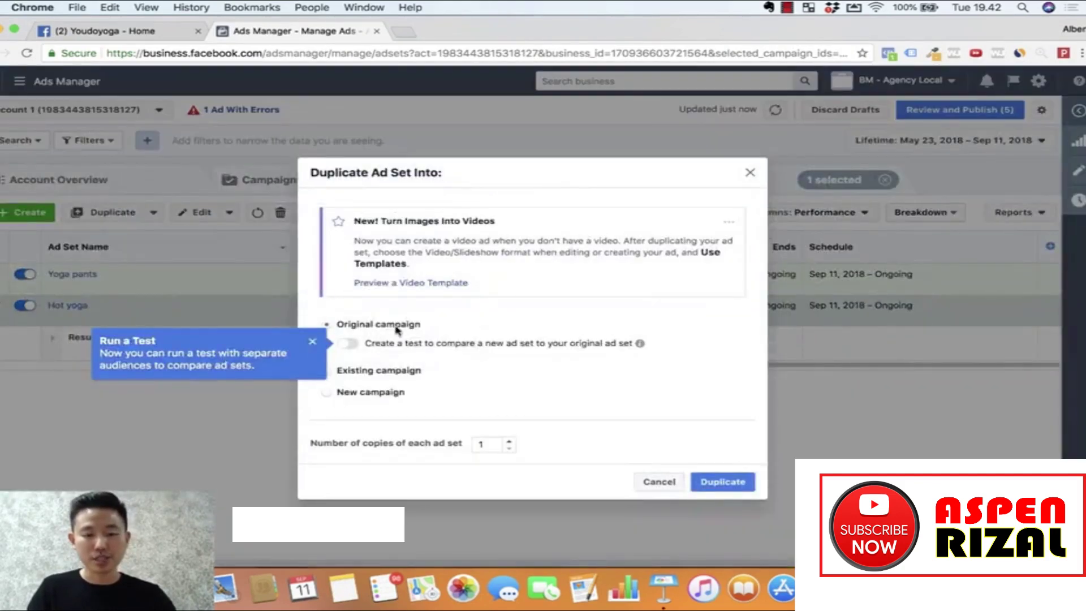
left_click(714, 482)
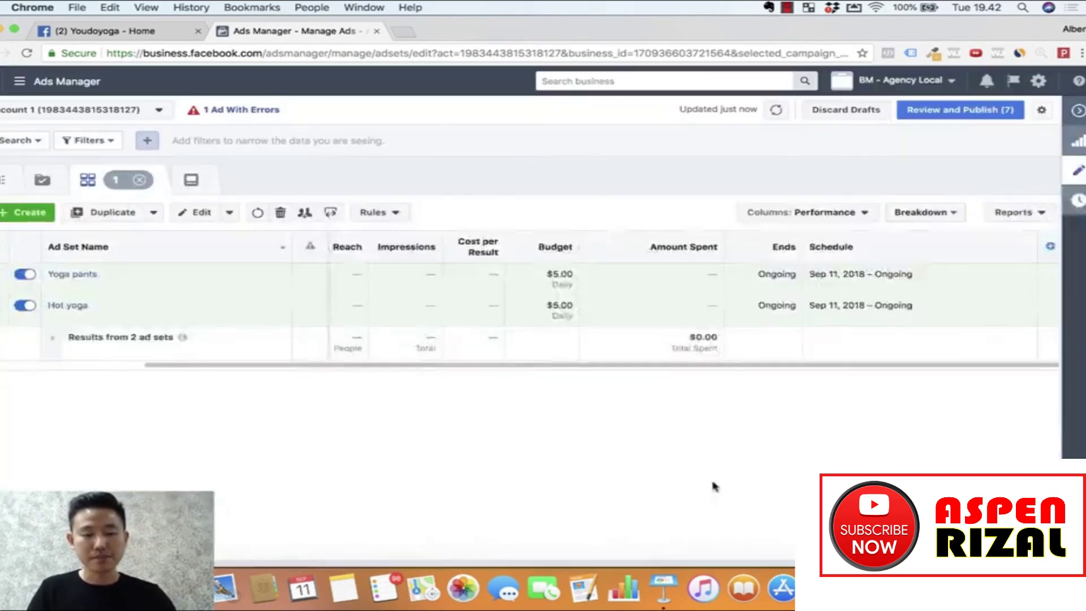
scroll(566, 351, "down", 10)
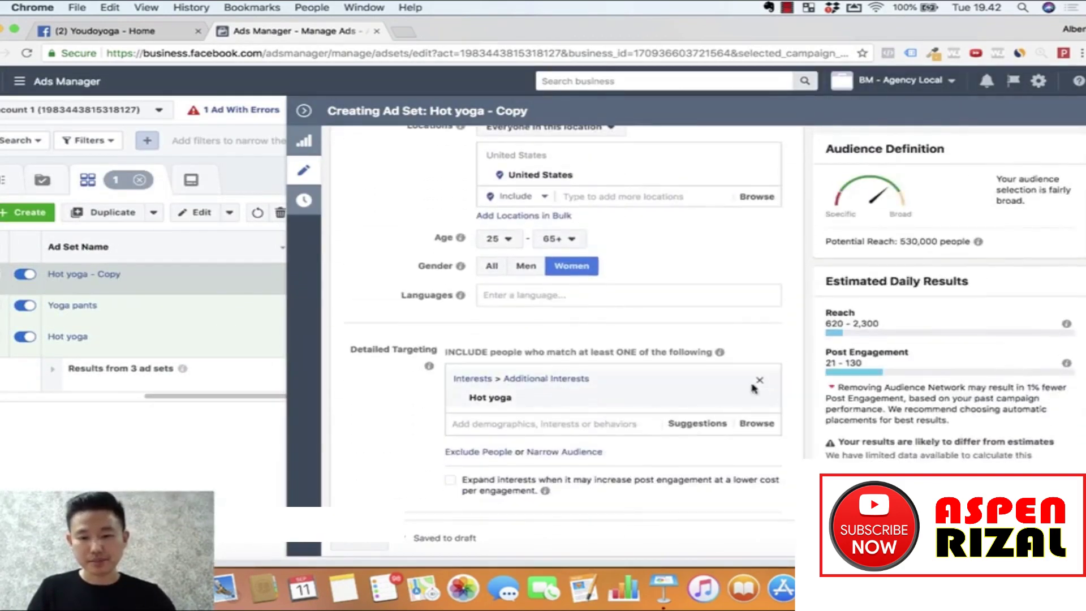
left_click(697, 423)
scroll(365, 424, "down", 1)
mouse_move(512, 419)
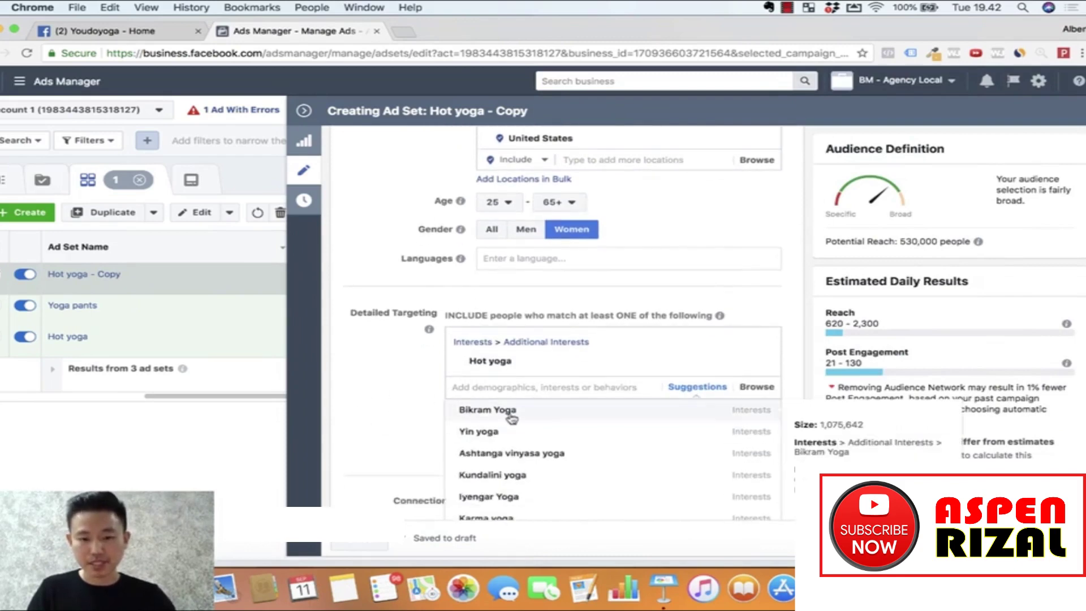
left_click(511, 419)
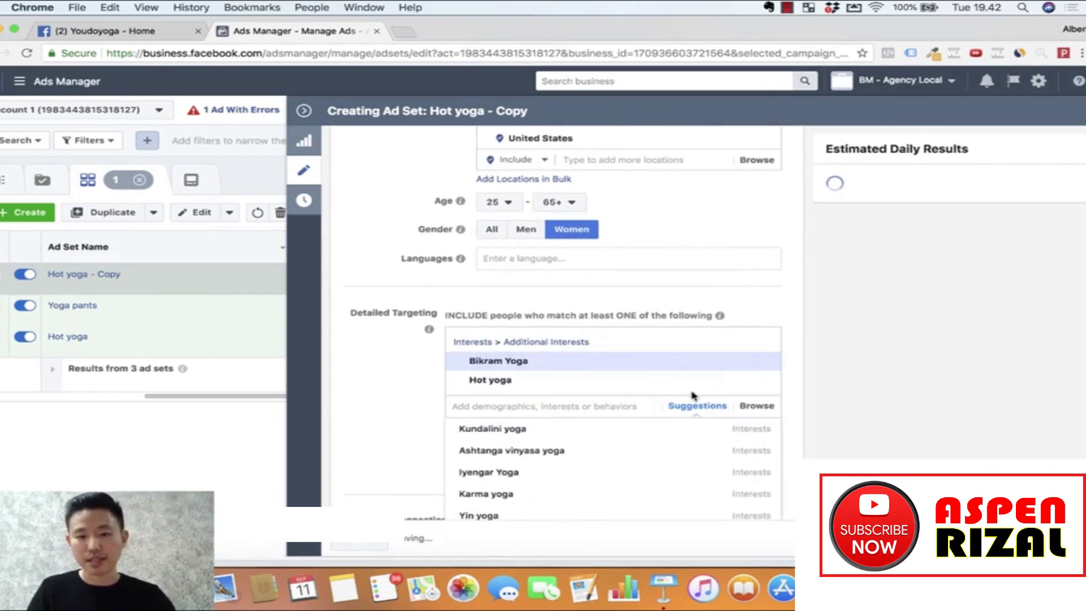
left_click(760, 381)
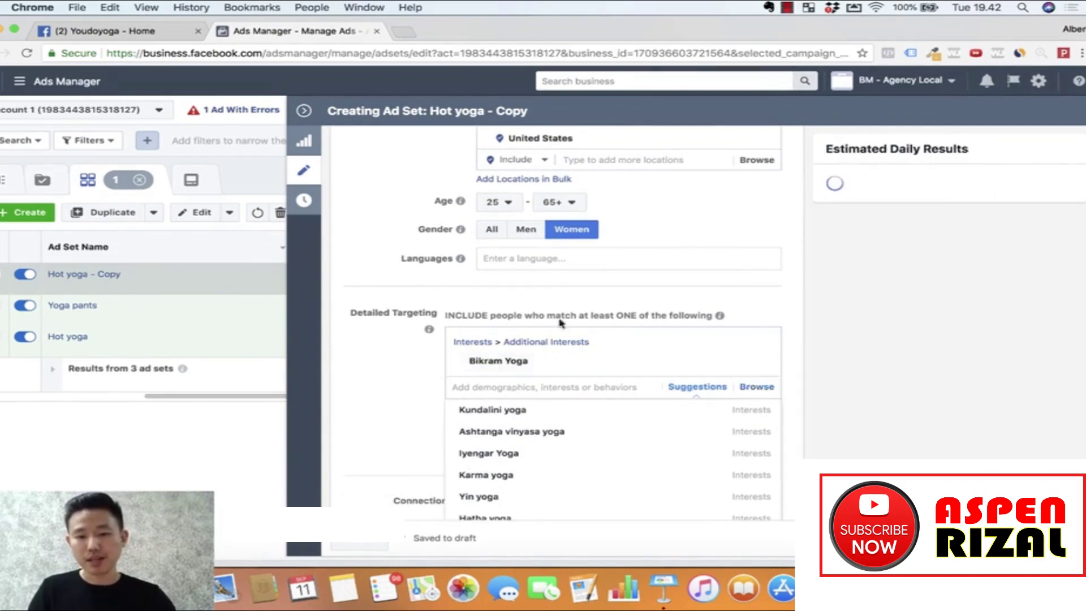
- Rename the copied Hot yoga ad set as Bikram Yoga and close its editor
scroll(372, 221, "up", 10)
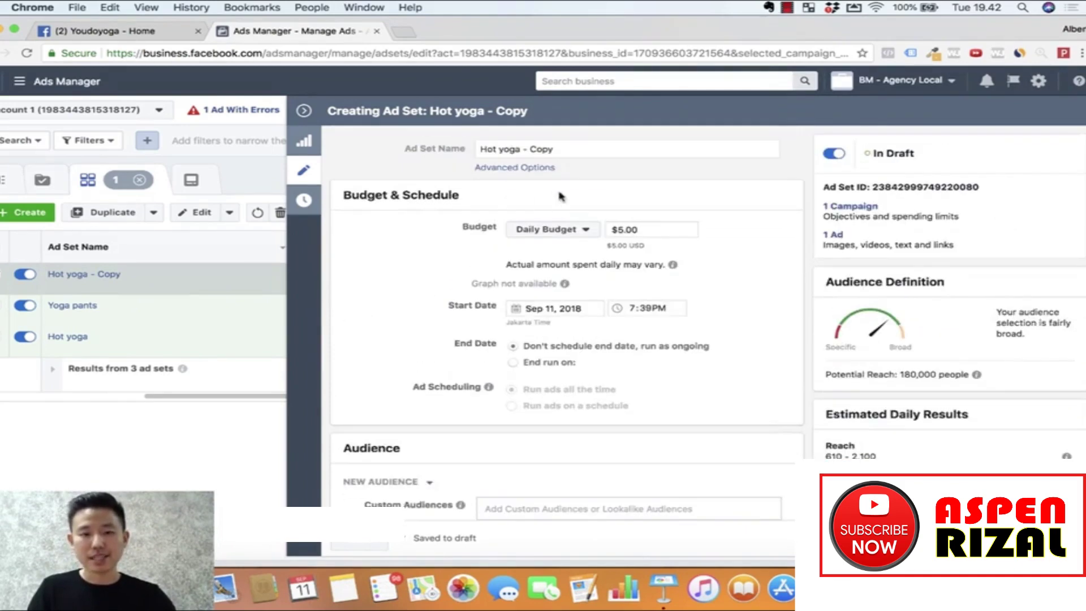
left_click_drag(581, 146, 430, 140)
type("B")
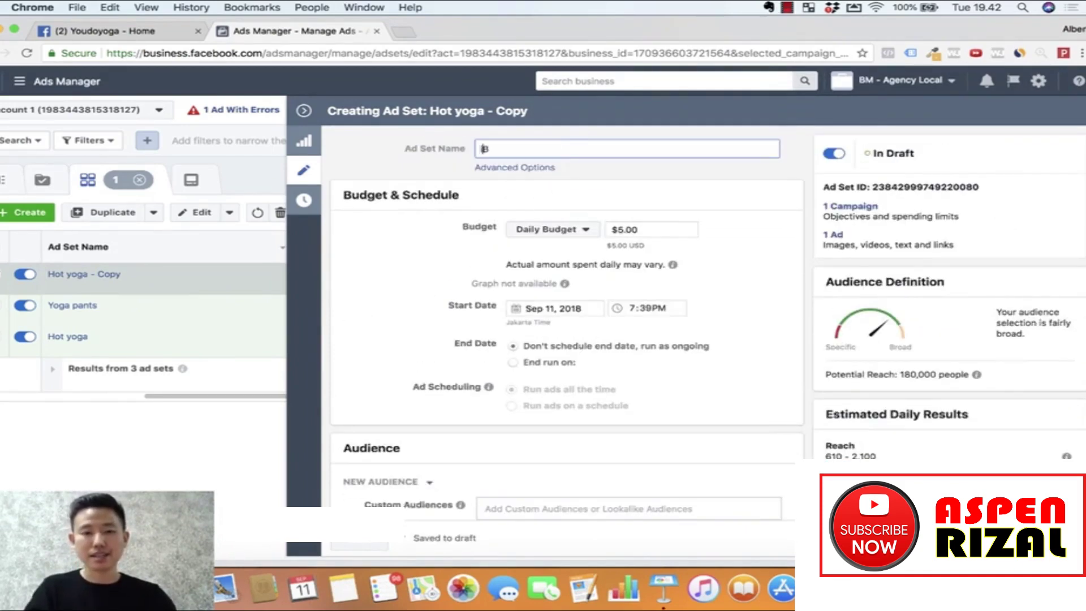
type("ikram Yoga")
left_click(376, 254)
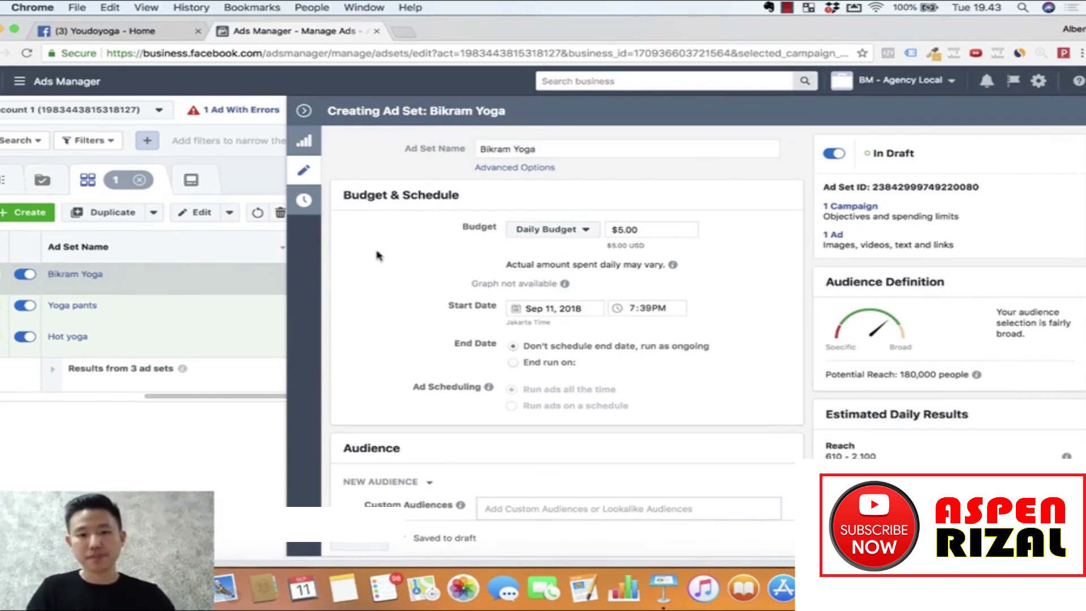
left_click(304, 111)
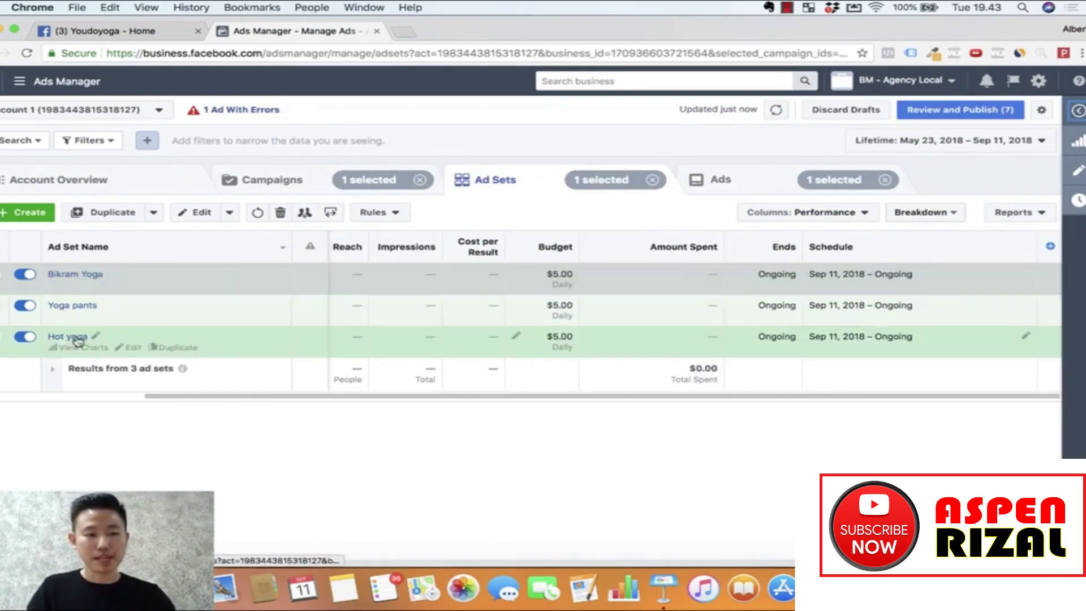
- Switch to Keynote to compare the three ad sets with the slide Running 3 Adsets Targeting Different Audiences
left_click(663, 588)
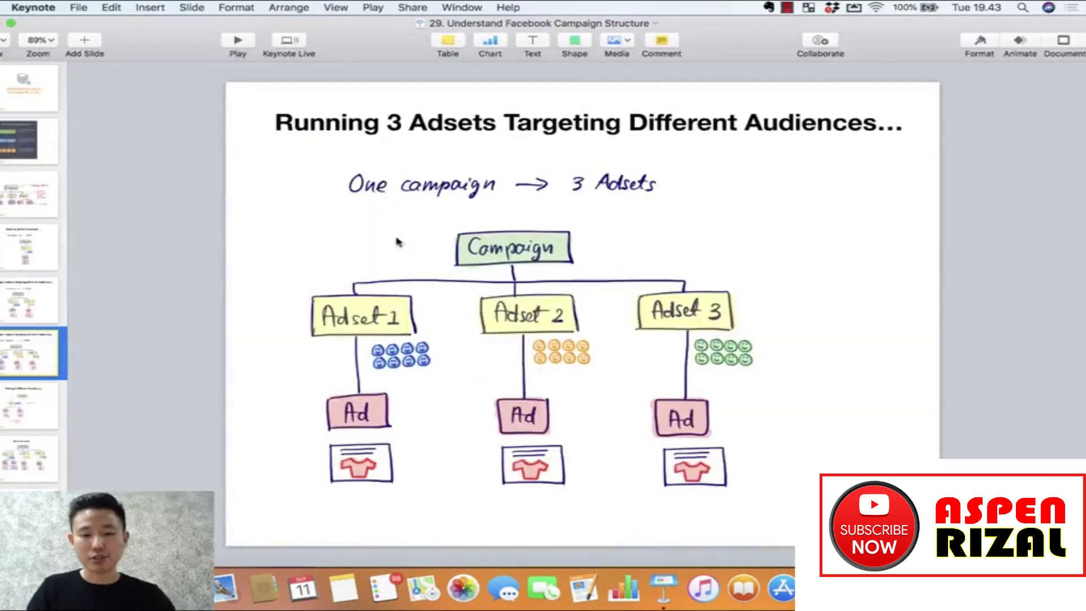
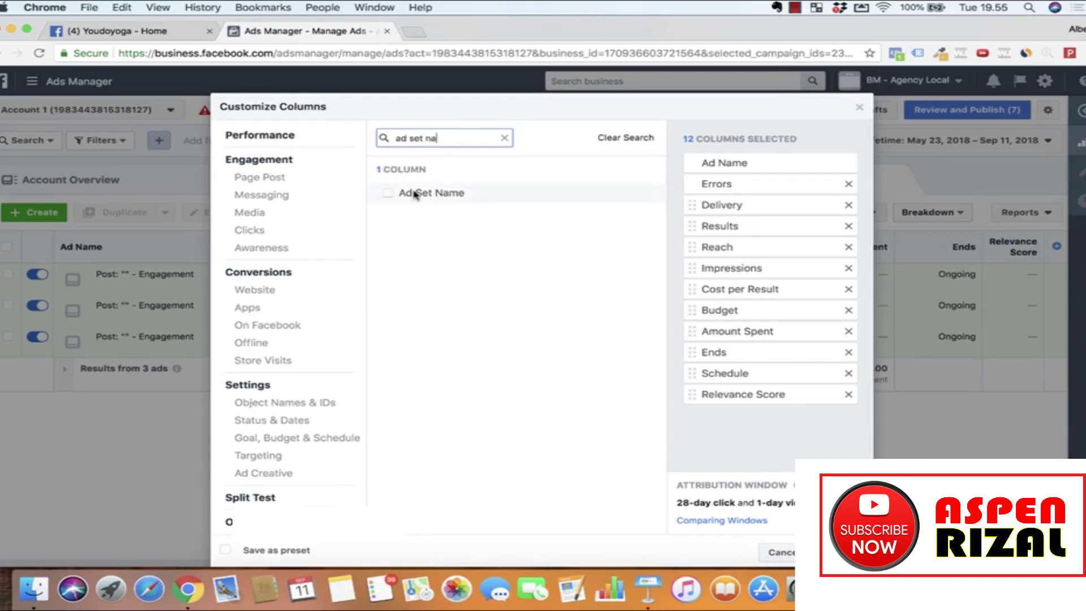
- Add the Ad Set Name column directly after Errors in the ads table and select the ad belonging to the Yoga pants ad set
left_click(412, 193)
left_click_drag(755, 413, 758, 203)
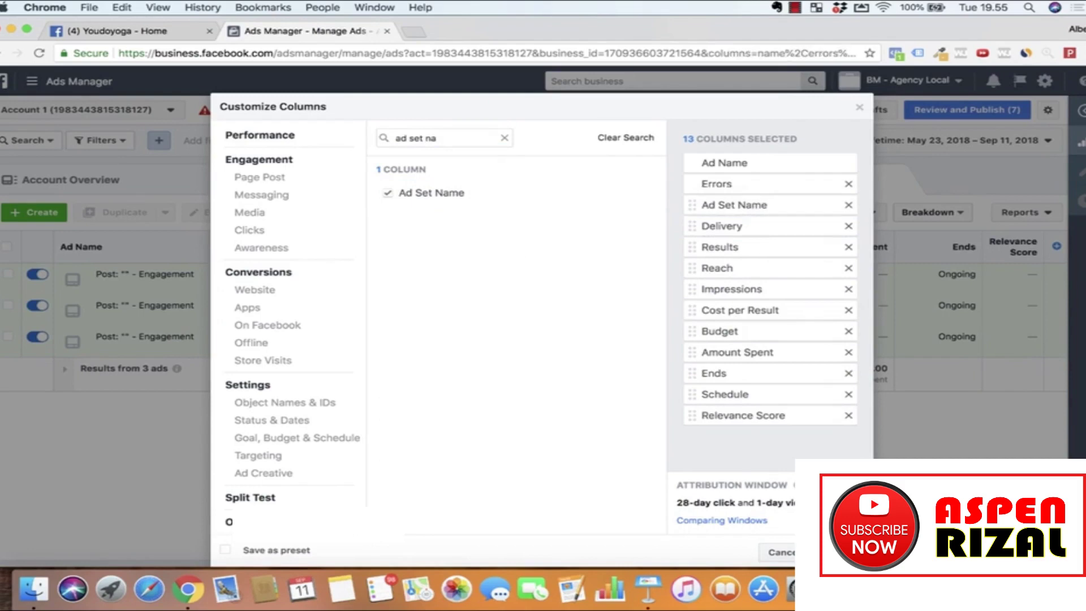
left_click(831, 552)
mouse_move(205, 290)
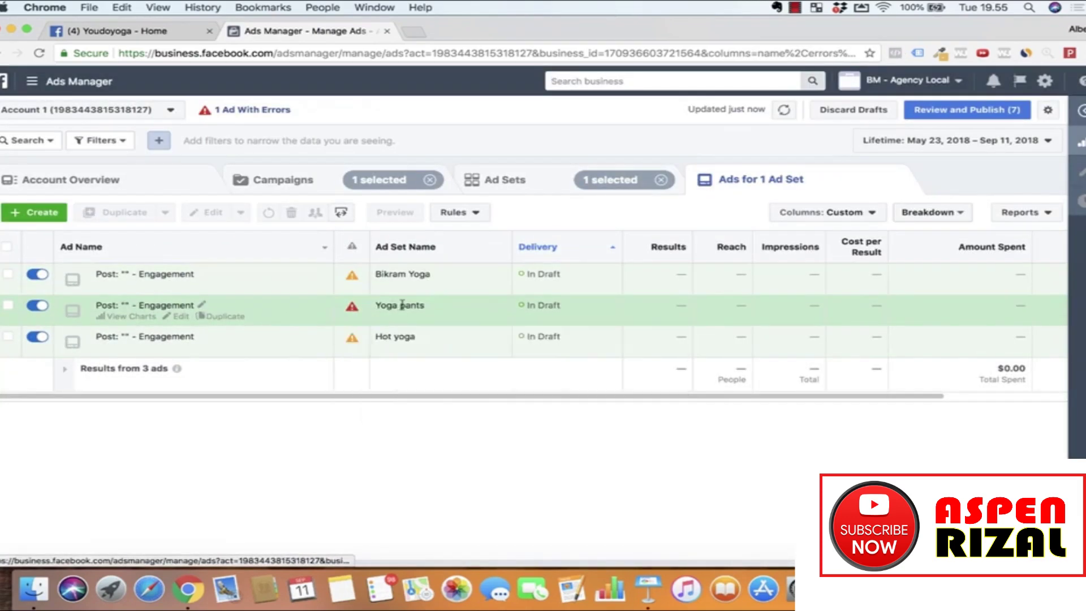
left_click(8, 306)
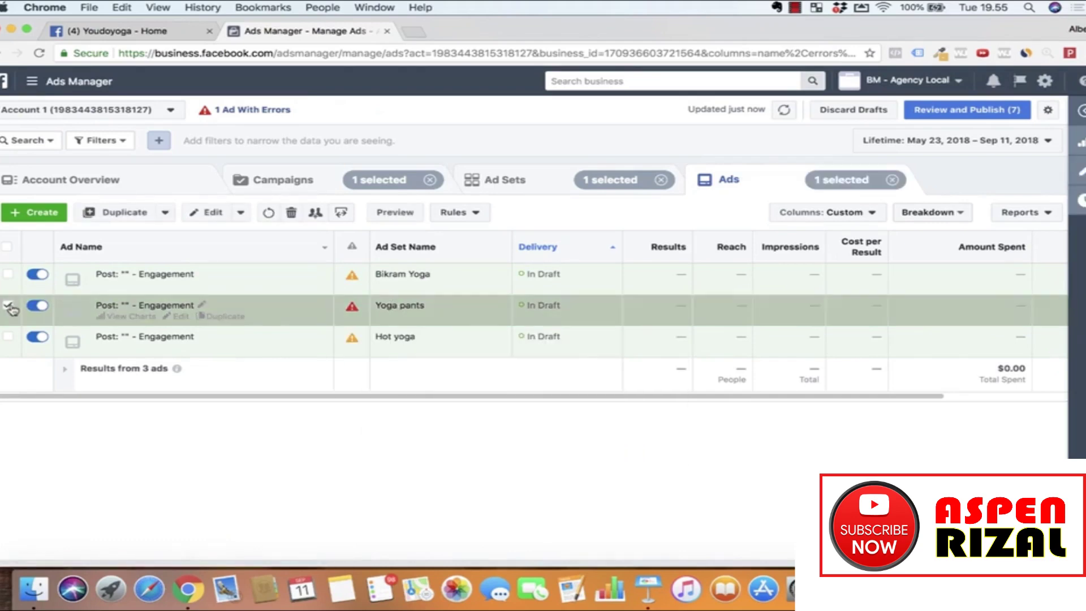
- Review the slide Testing 2 Different Creatives in Keynote against the ads table, and return to Ads Manager in Chrome
left_click(648, 588)
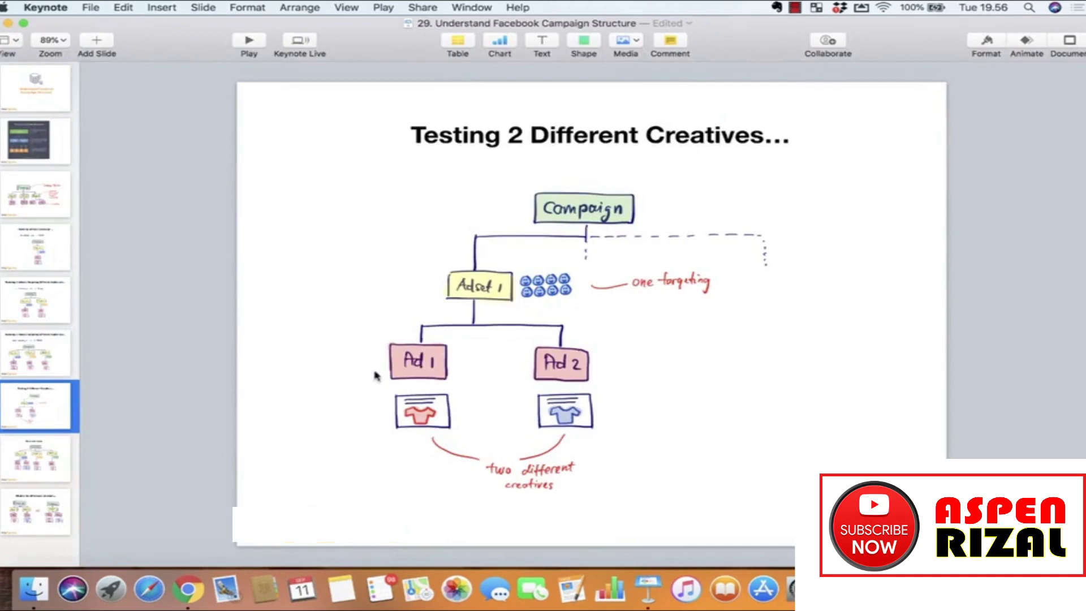
left_click(196, 598)
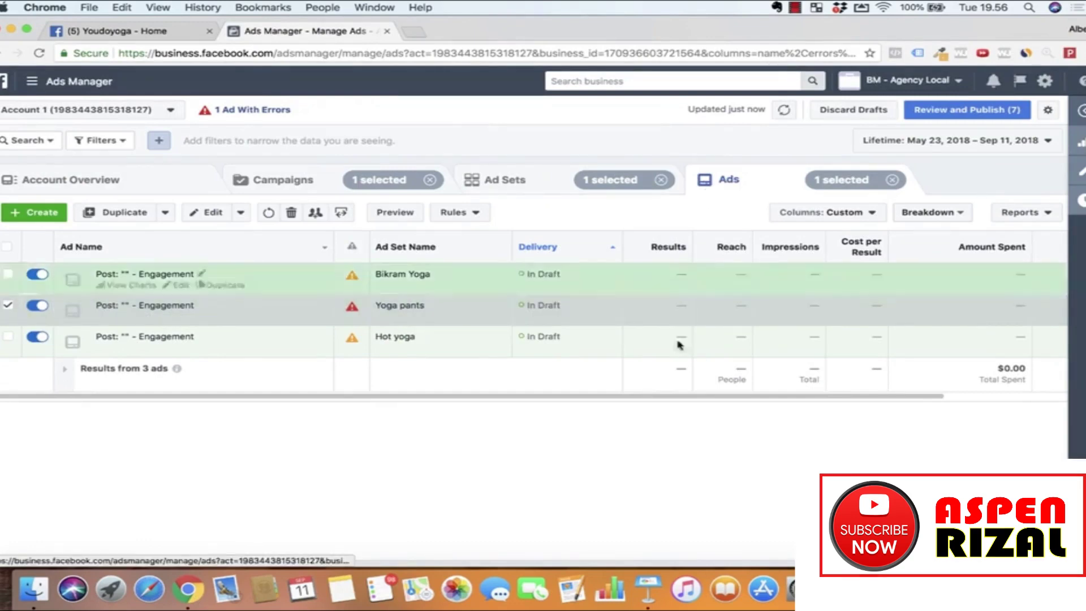
left_click(648, 588)
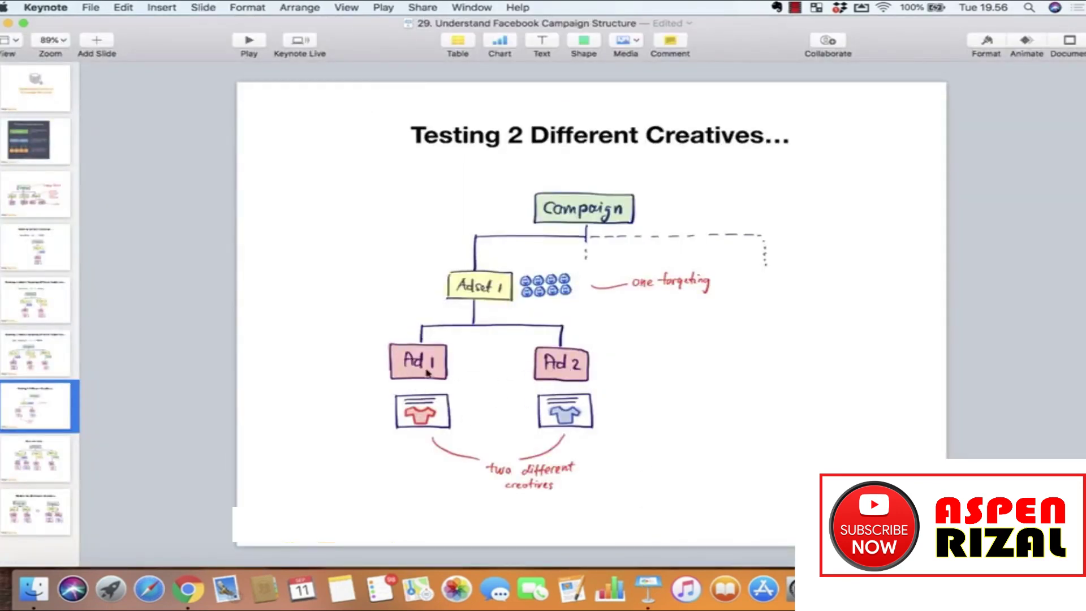
left_click(186, 591)
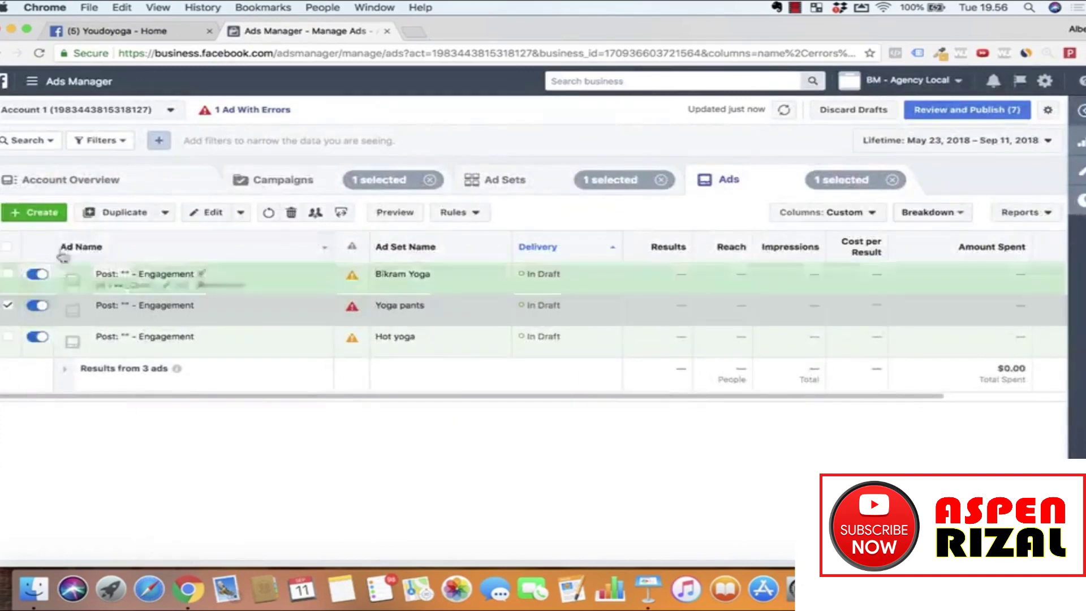
- Start a new ad inside the existing Yoga pants ad set of the Yoga Pants campaign and continue to the ad setup
left_click(44, 213)
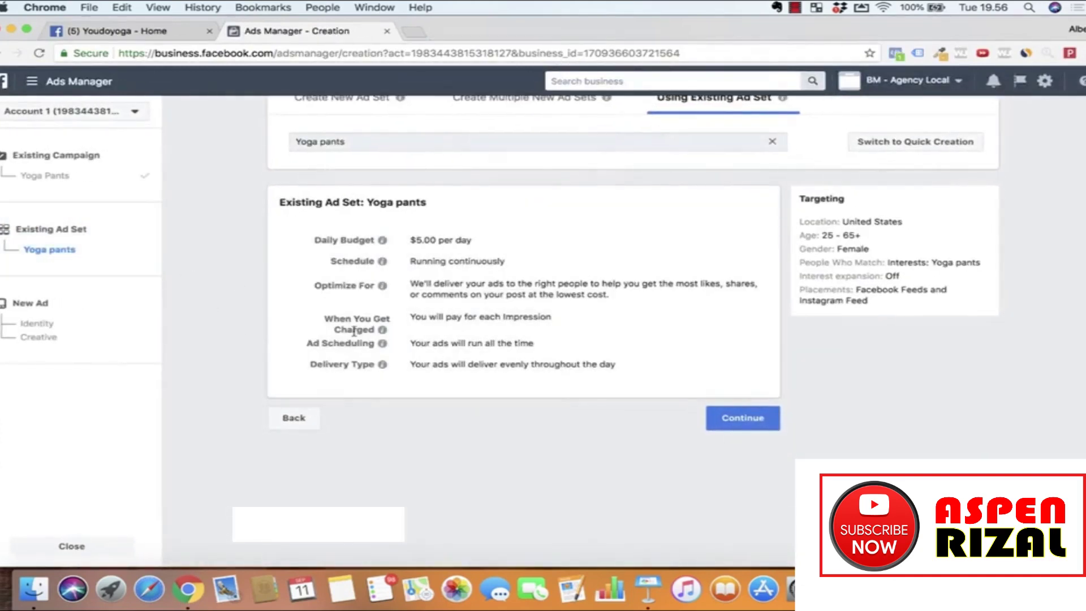
scroll(349, 308, "up", 1)
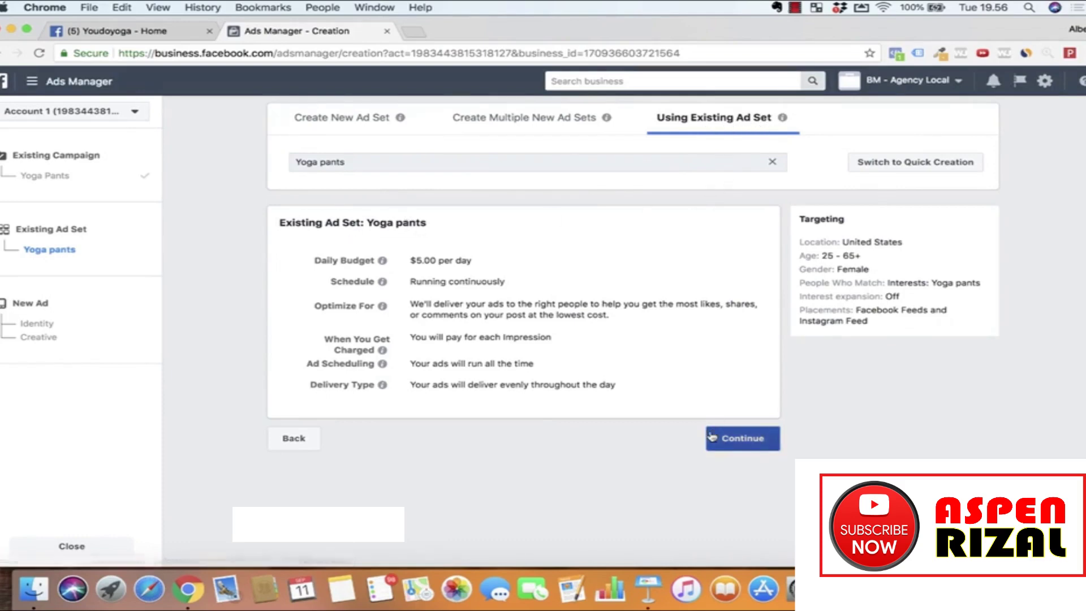
left_click(745, 439)
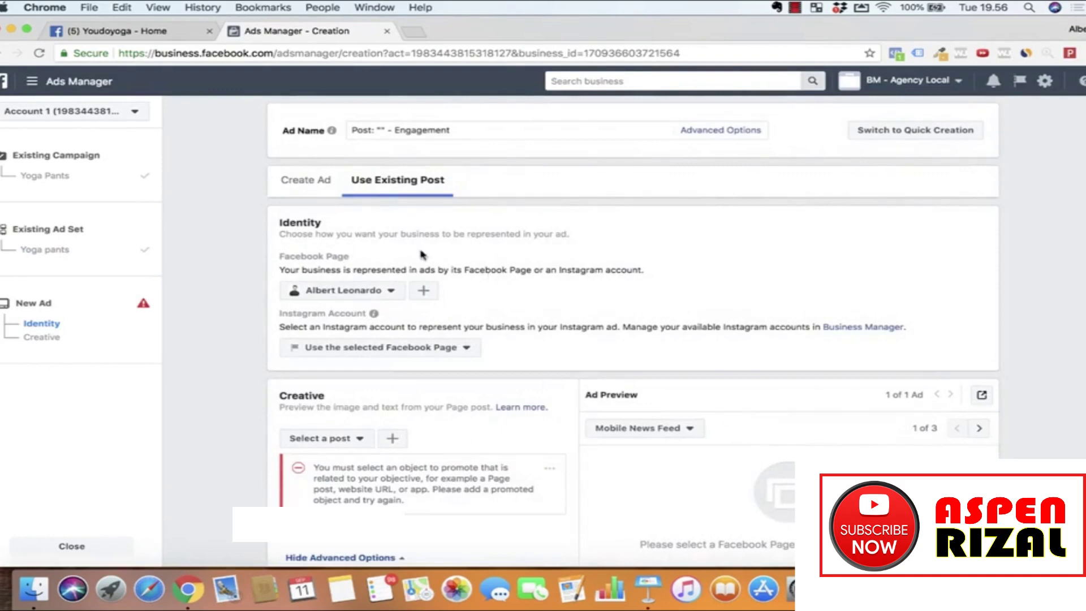
- Set the new ad's Facebook Page to Youdoyoga and use the existing post beginning "Ingin beli legging yoga? Harga promo" as its creative
mouse_move(350, 309)
left_click(368, 290)
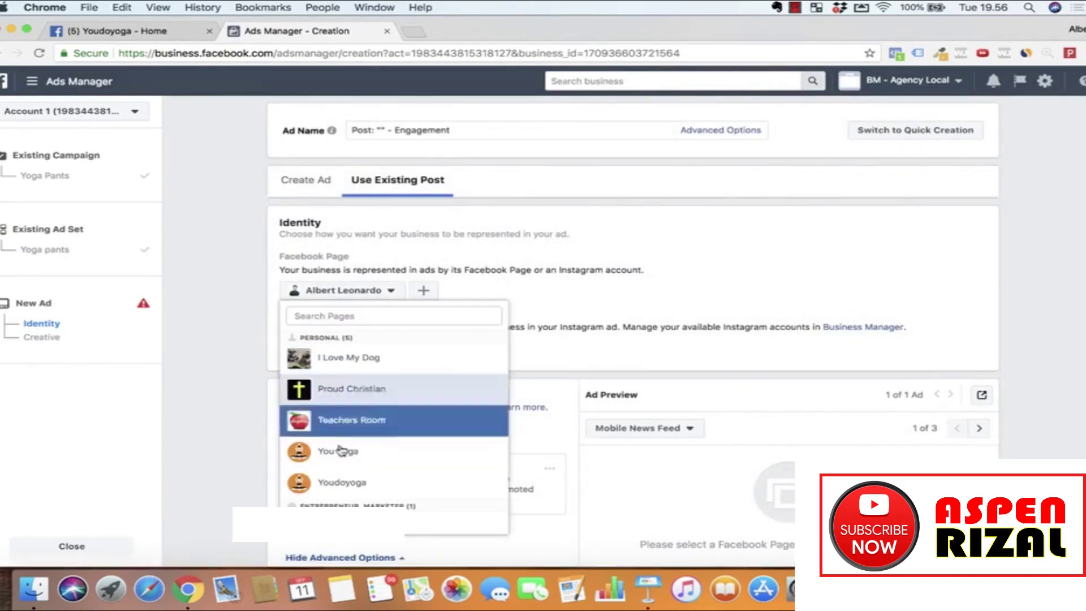
left_click(341, 482)
scroll(379, 362, "down", 2)
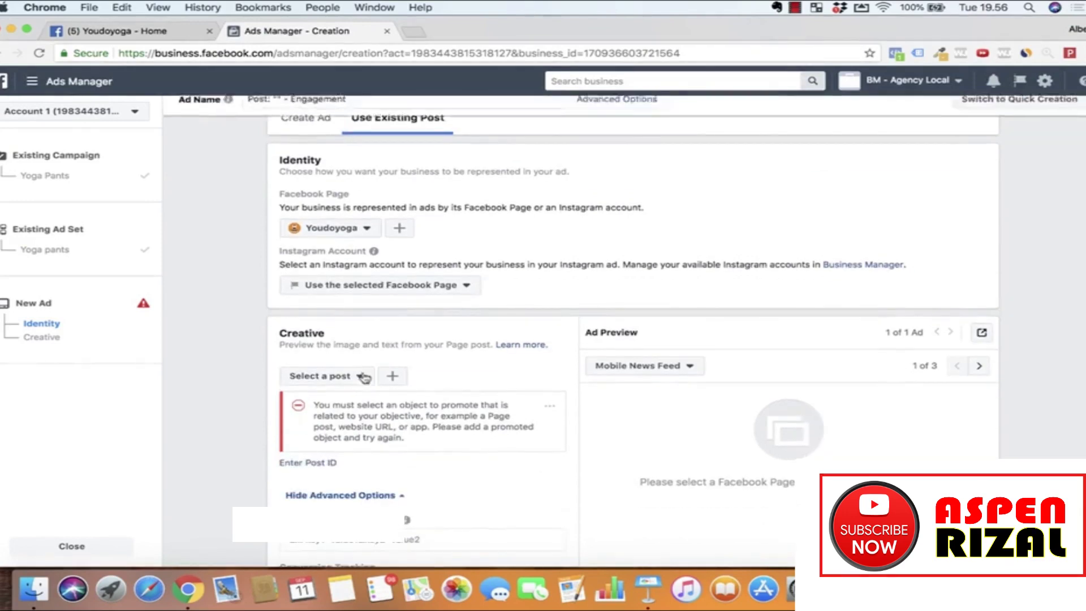
left_click(358, 378)
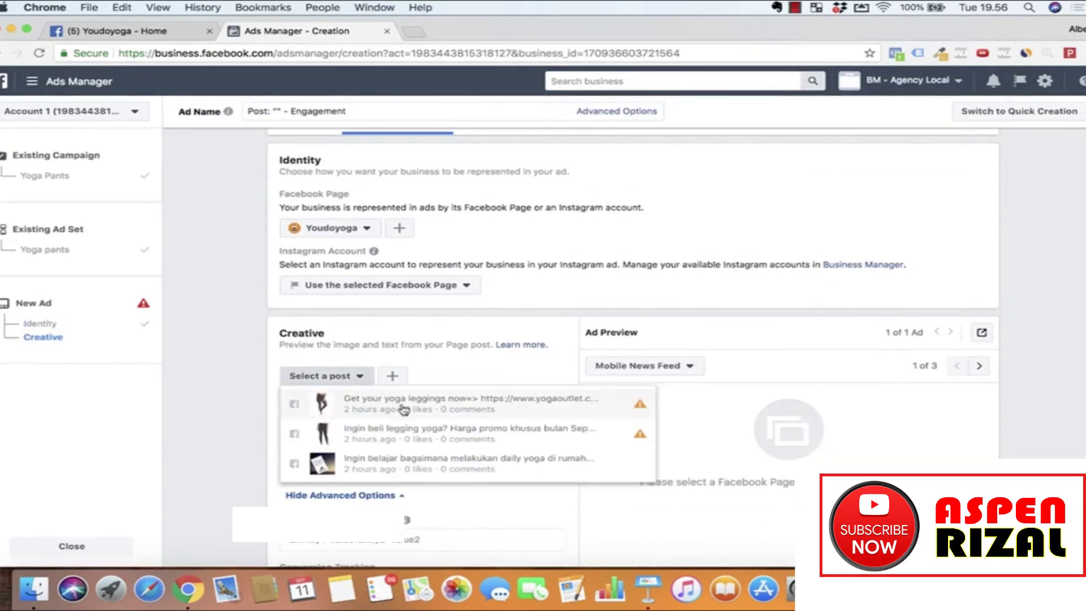
left_click(369, 436)
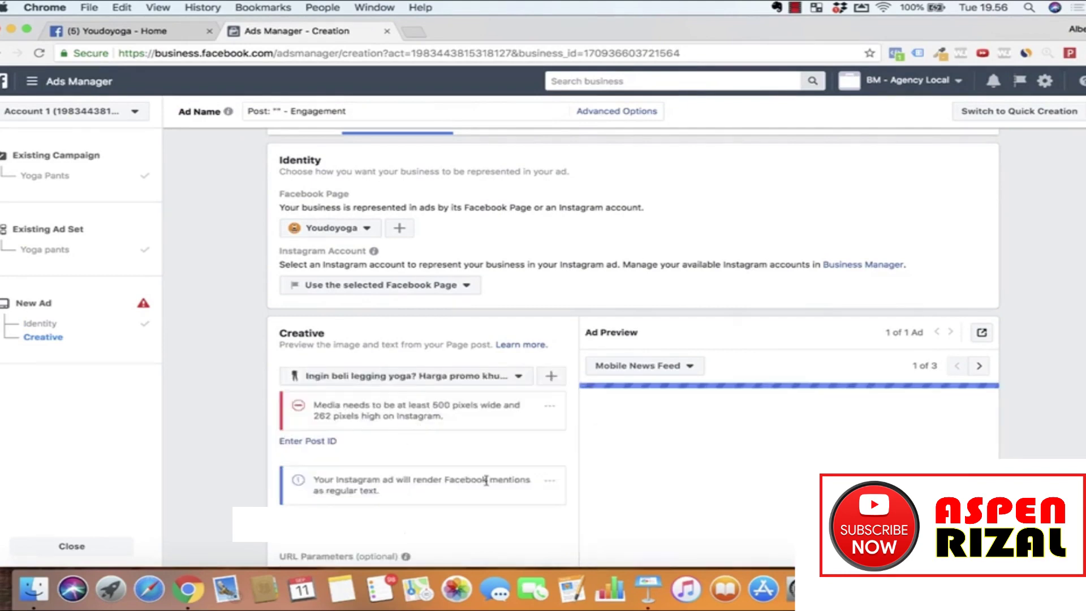
- Check the new ad's preview and tracking options, close the ad creation saving it to draft, and return to the full ads table
scroll(486, 481, "down", 5)
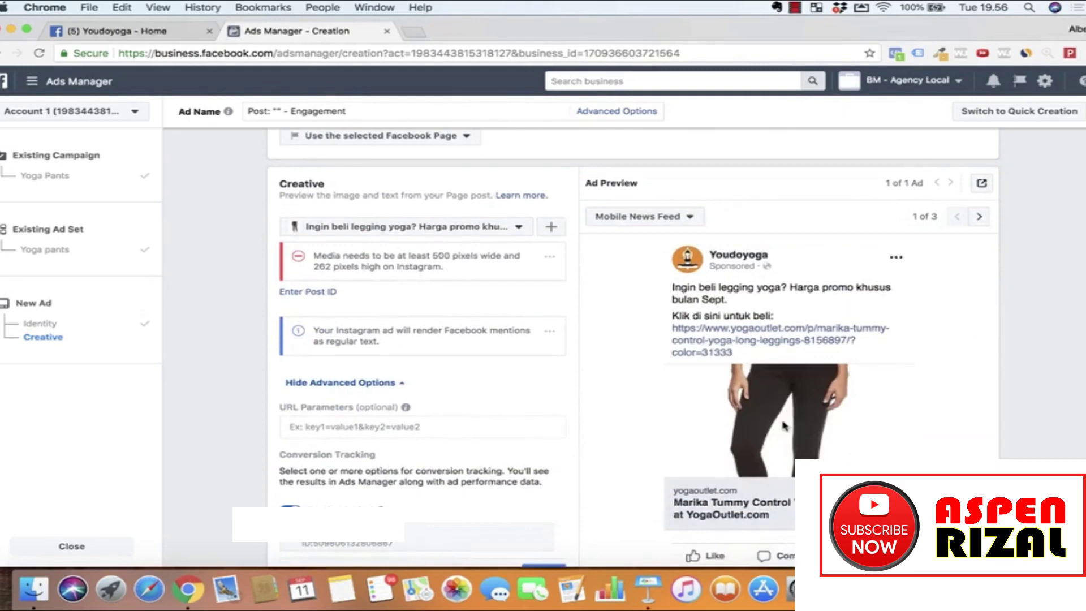
scroll(783, 425, "down", 5)
left_click(115, 542)
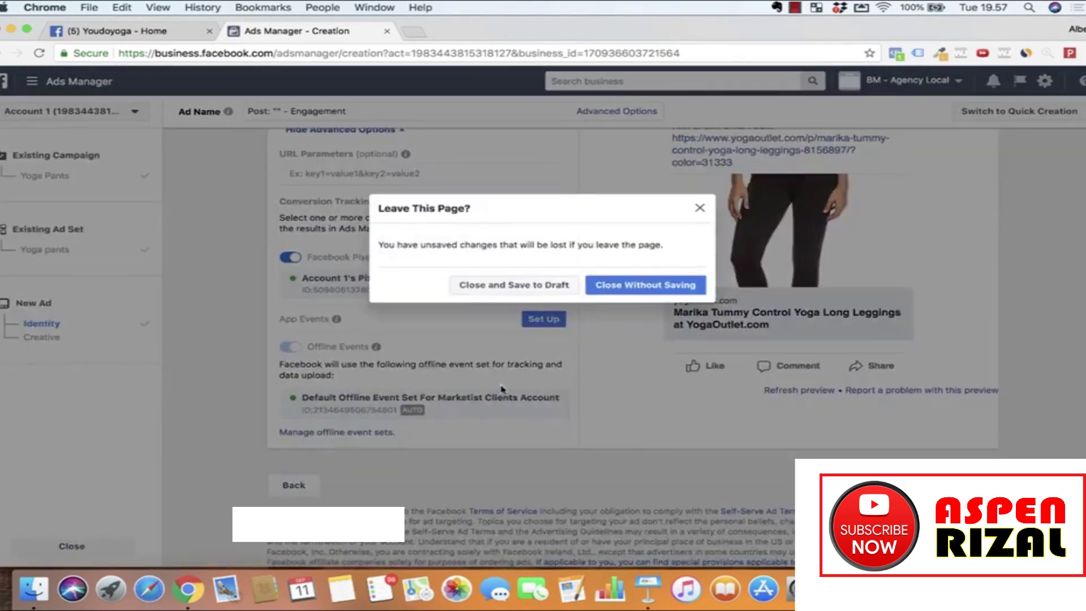
left_click(526, 286)
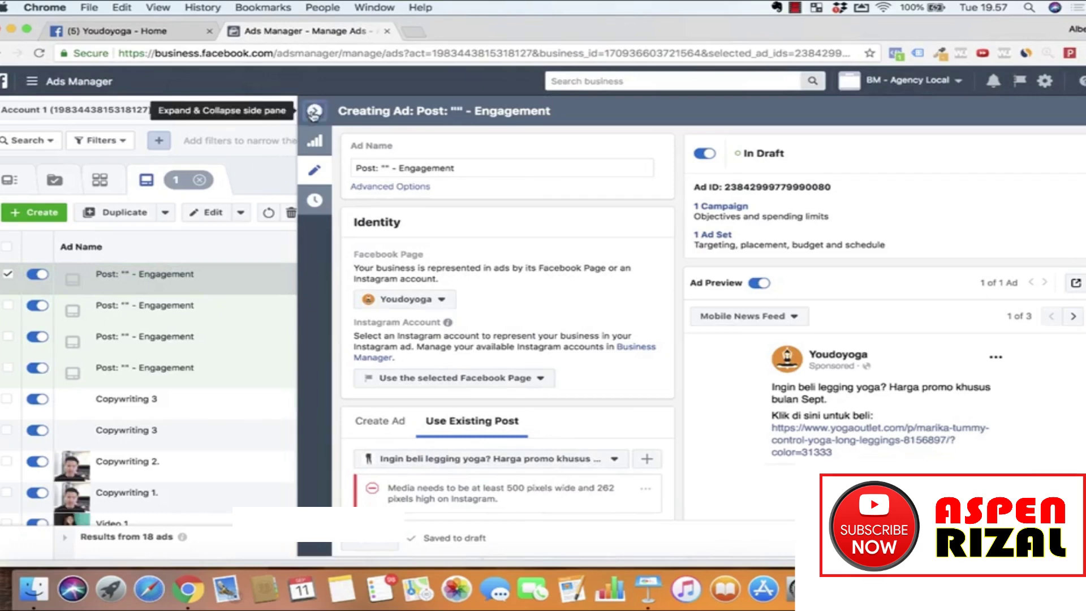
left_click(315, 112)
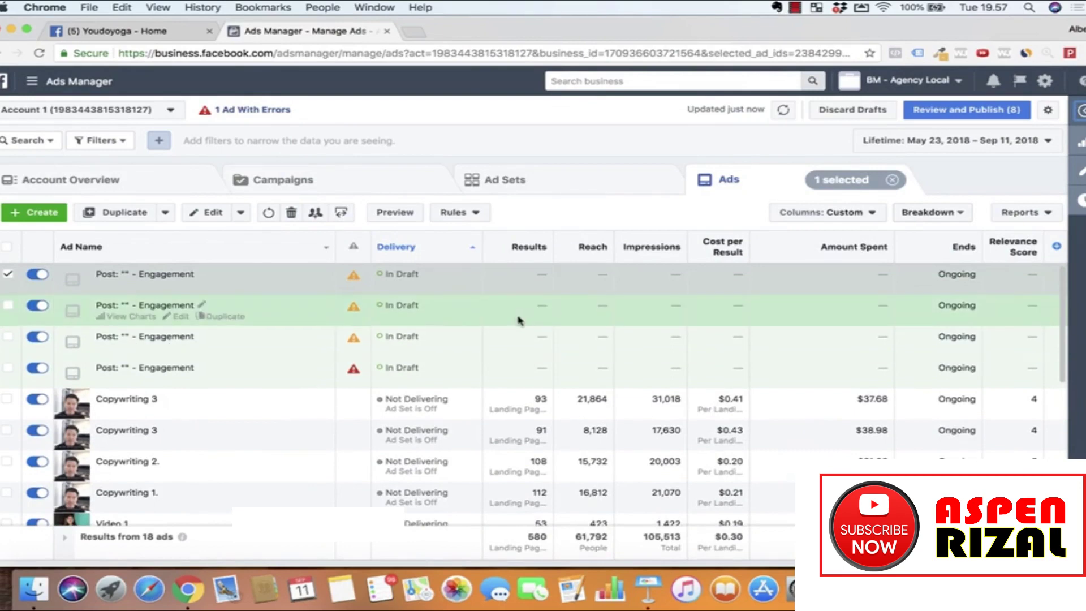
- Select the Yoga pants ad set in the ad sets list and show the ads for that selection
left_click(339, 176)
left_click(491, 184)
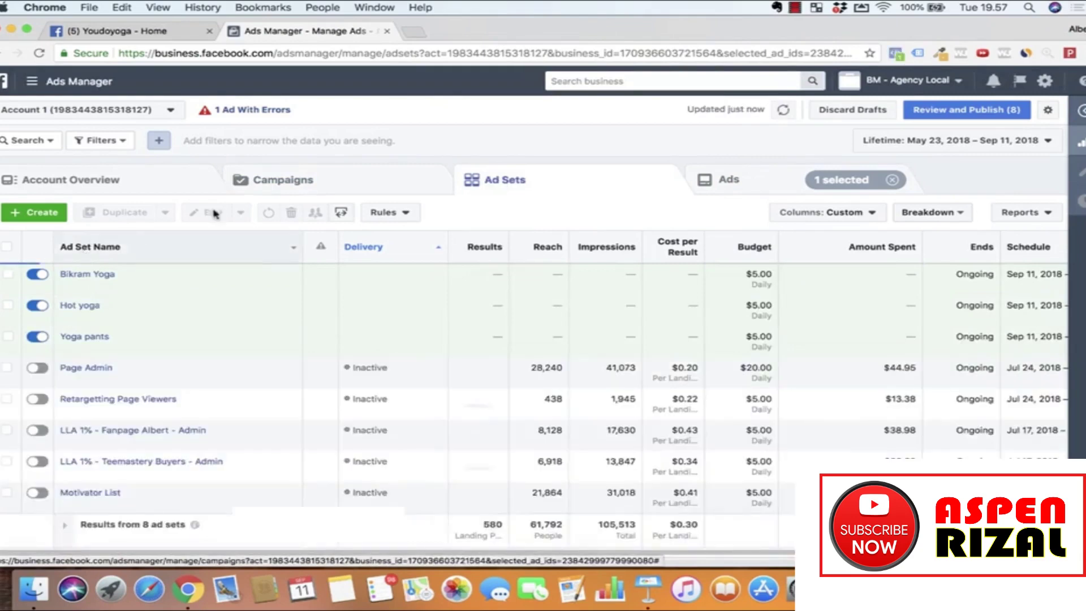
left_click(8, 336)
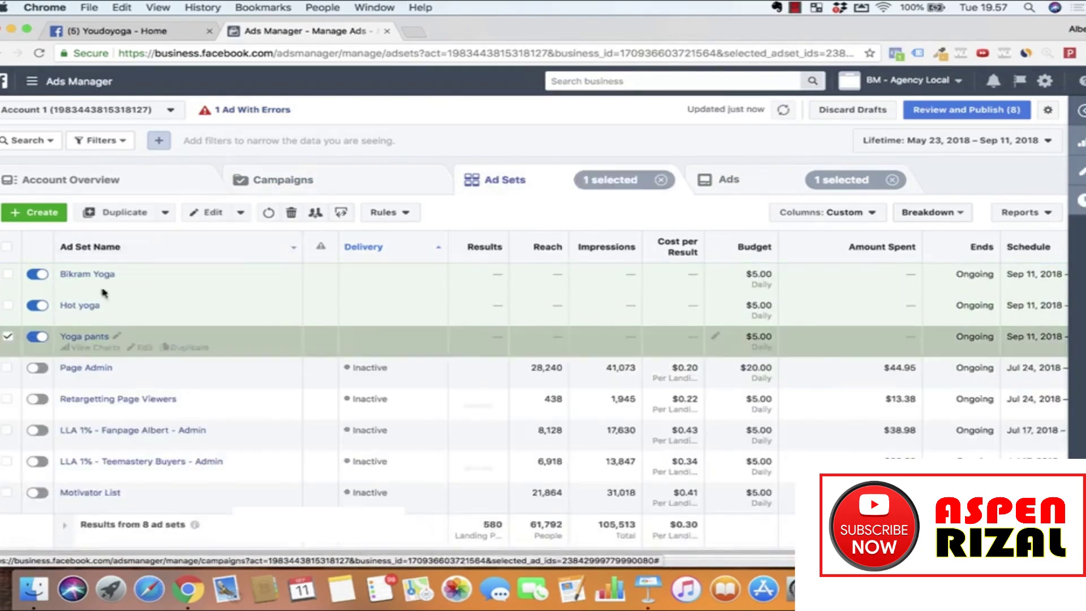
left_click(726, 181)
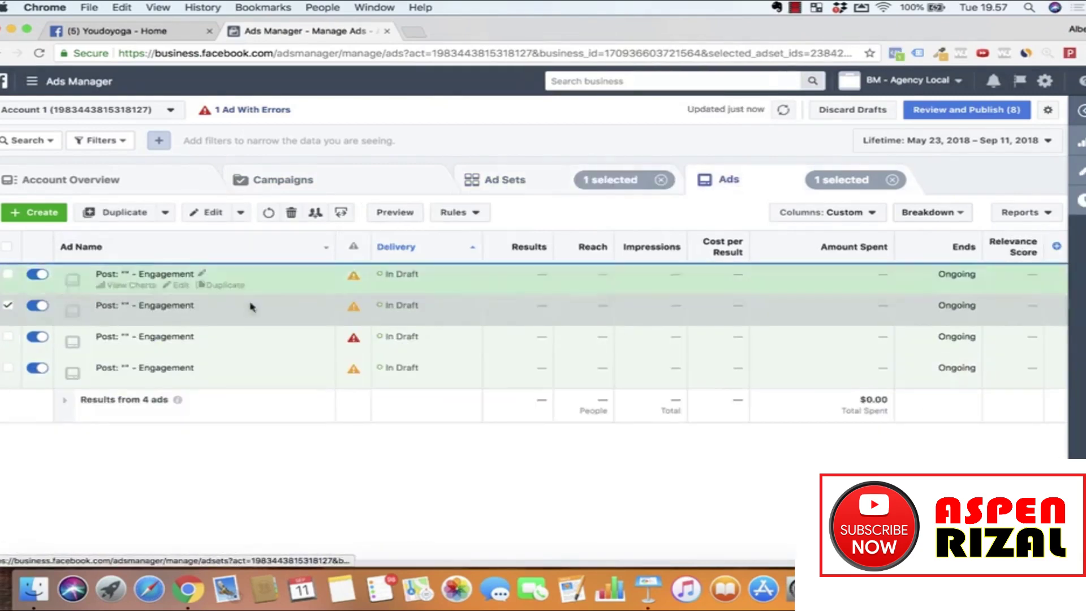
- Customize the ads table columns to add Ad Set Name directly after Errors, and apply the change
left_click(850, 213)
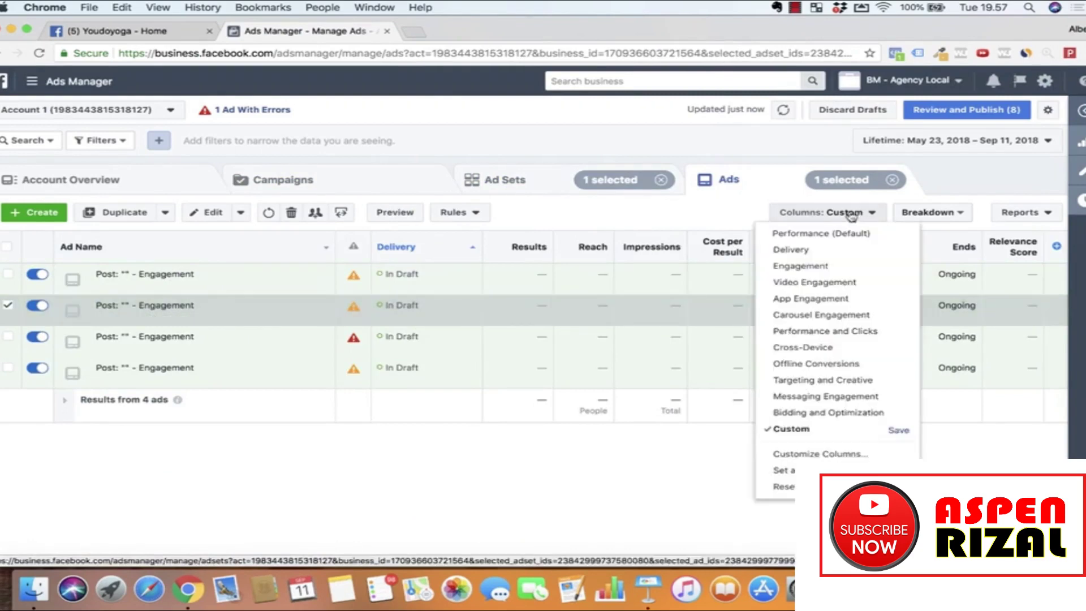
left_click(816, 454)
left_click(444, 141)
type("ad set nam")
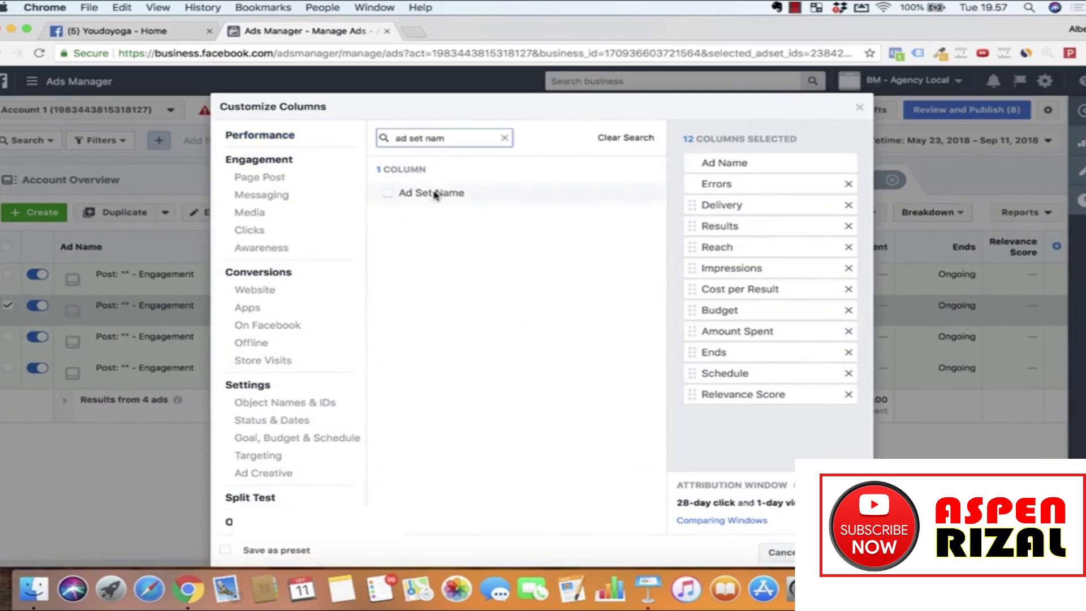
left_click(436, 193)
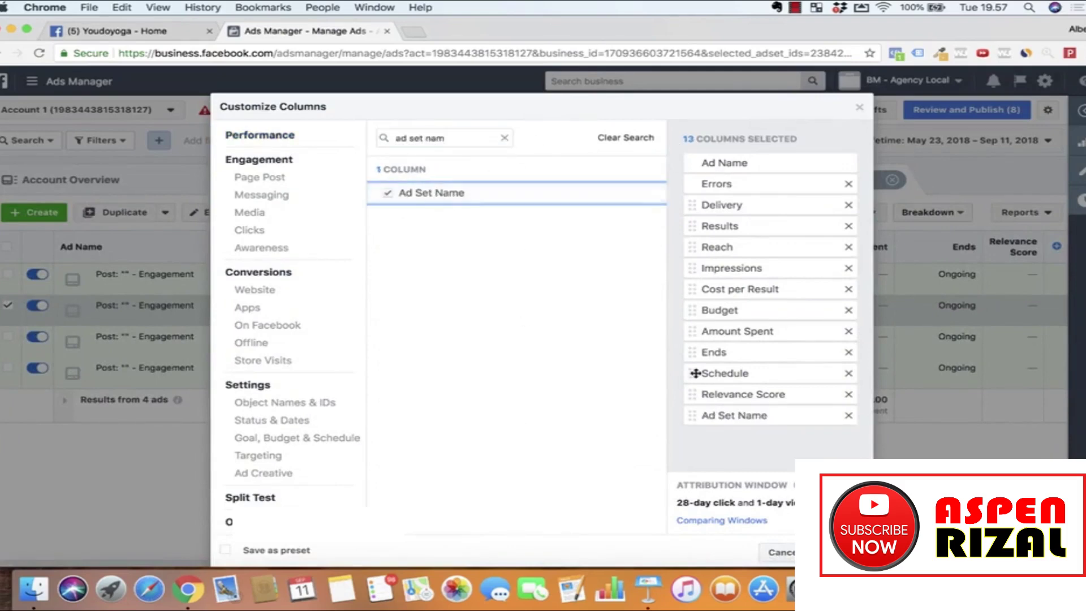
left_click_drag(719, 418, 717, 203)
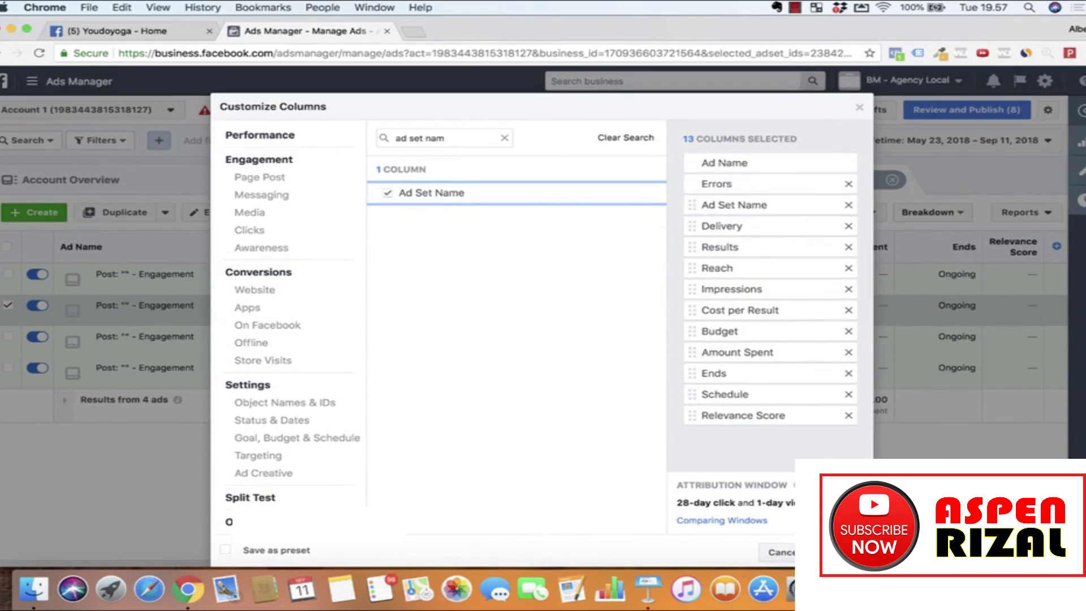
left_click(832, 552)
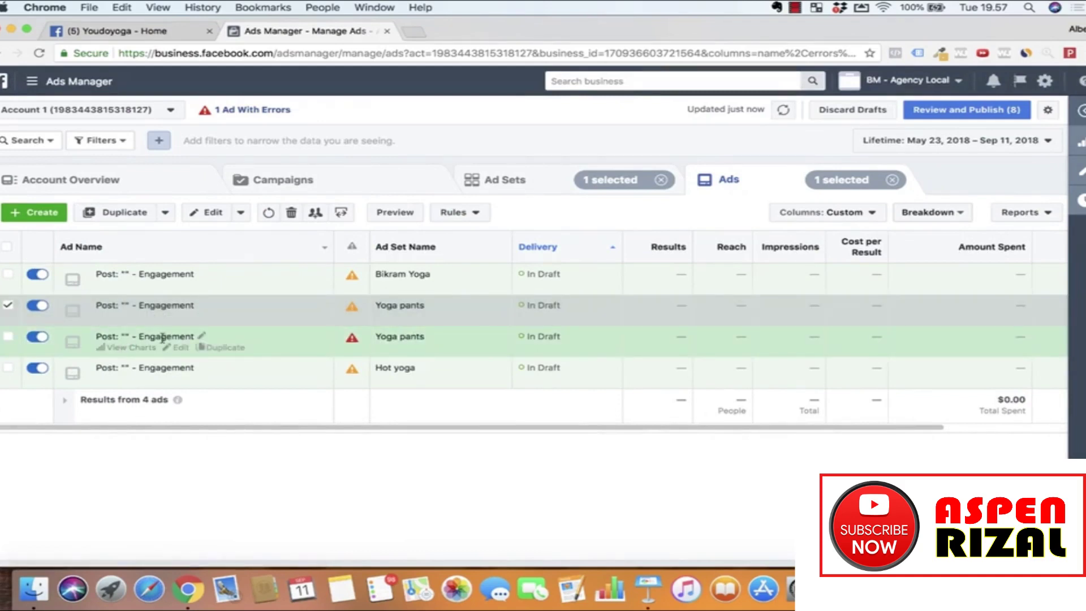
- Rename the draft Yoga pants ad using the "Ingin beli legging yoga?" post as "Yoga Pants - Ad Link" and close its editor
left_click(178, 321)
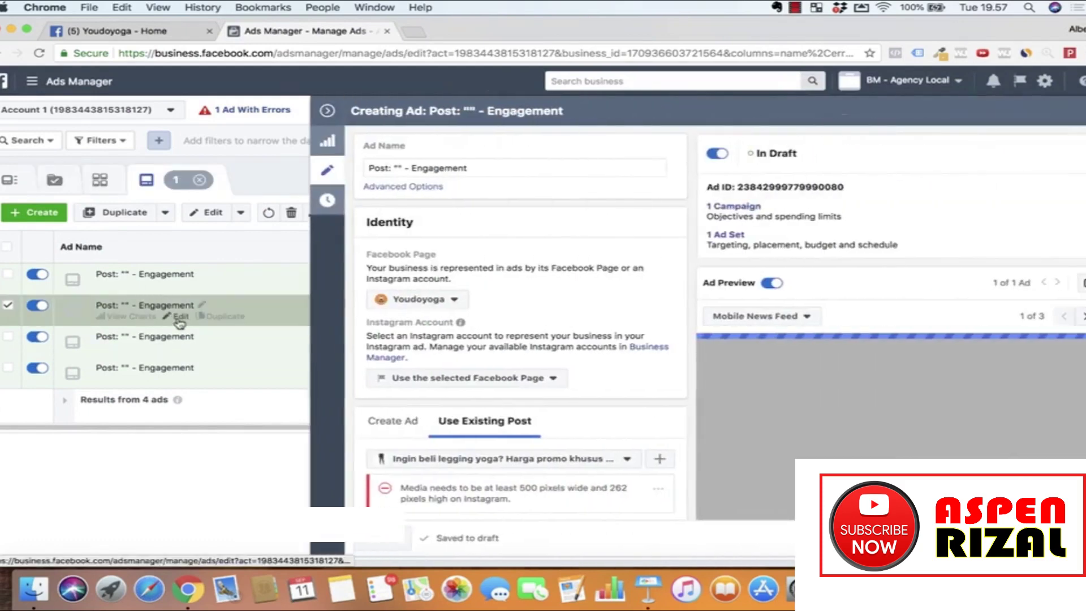
scroll(464, 377, "down", 3)
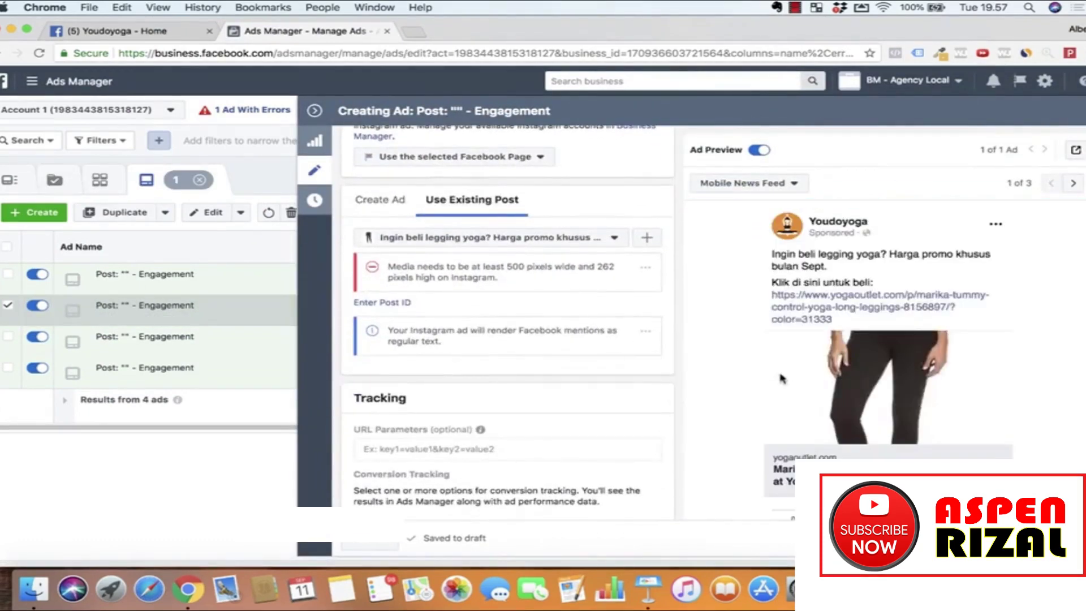
scroll(578, 365, "up", 3)
left_click_drag(478, 172, 331, 158)
type("dY")
type("oga Pants - Ad Link")
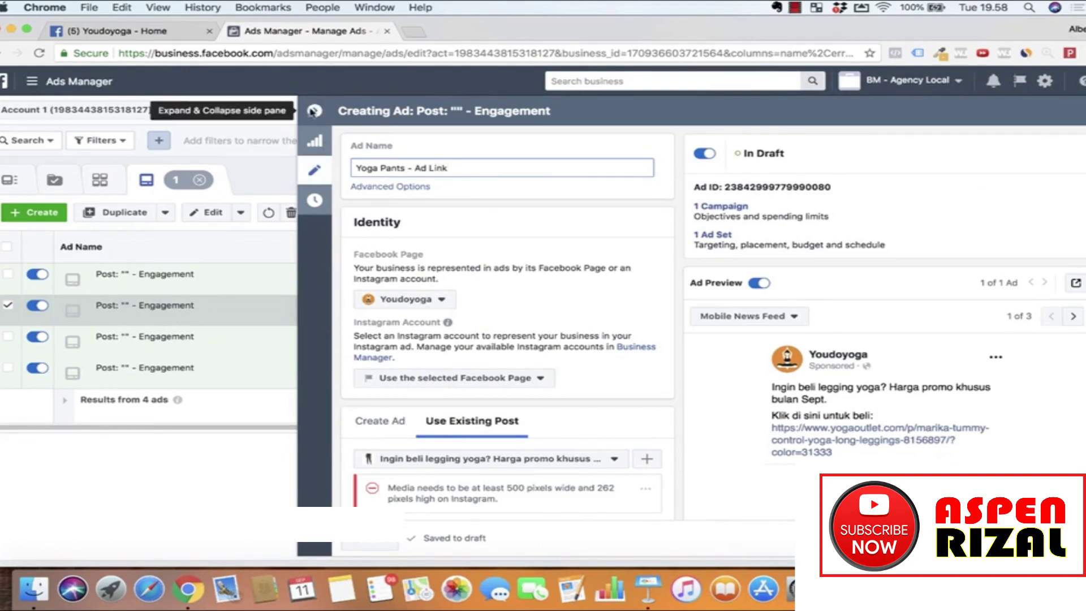
left_click(476, 231)
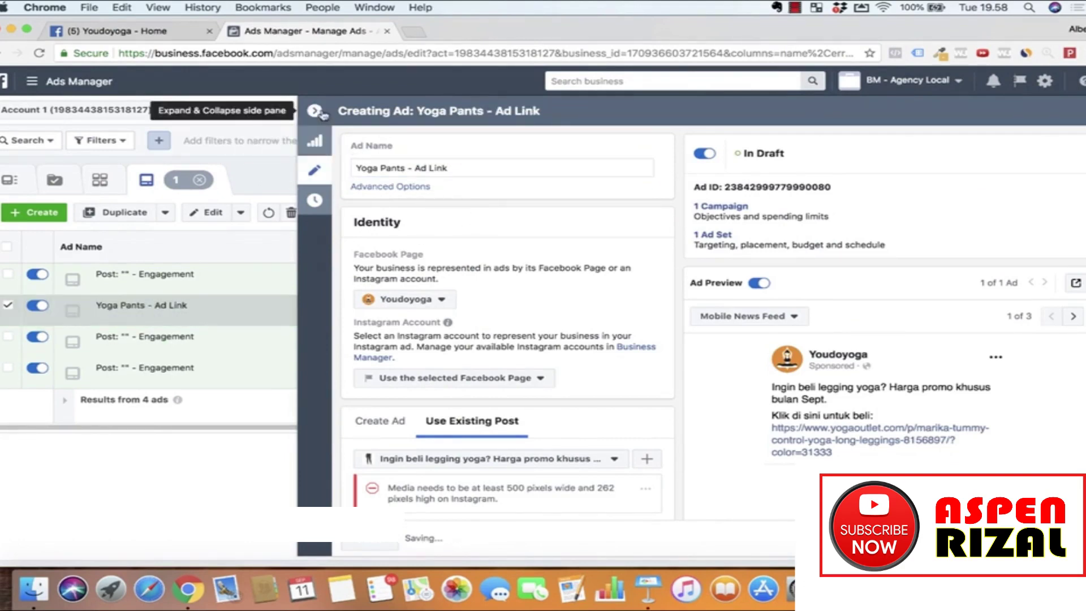
left_click(316, 112)
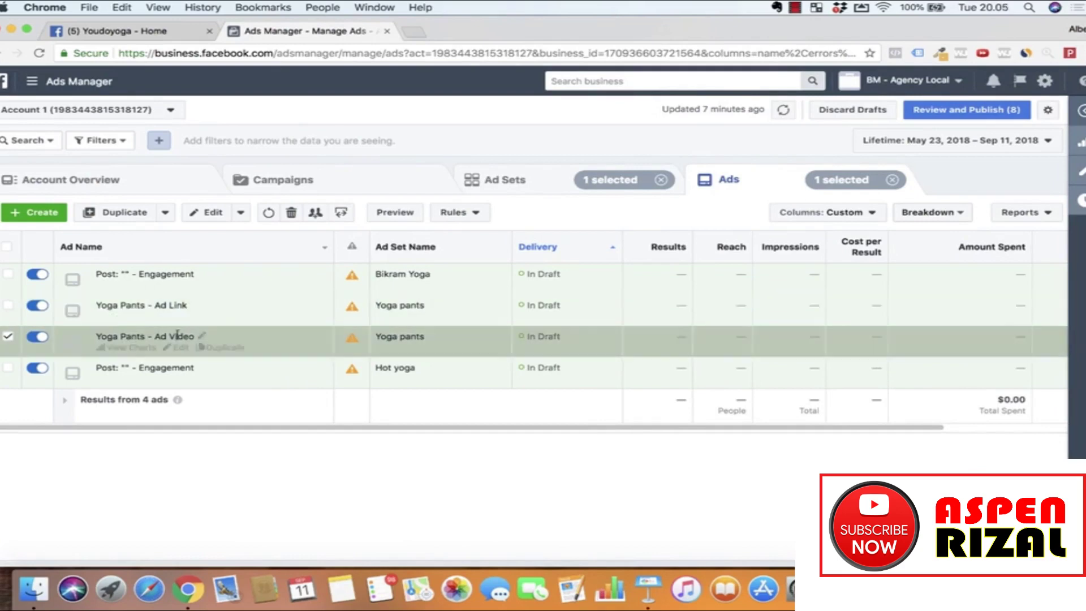
- Switch to Keynote and review the campaign structure on the slide "Now we have…"
left_click(648, 585)
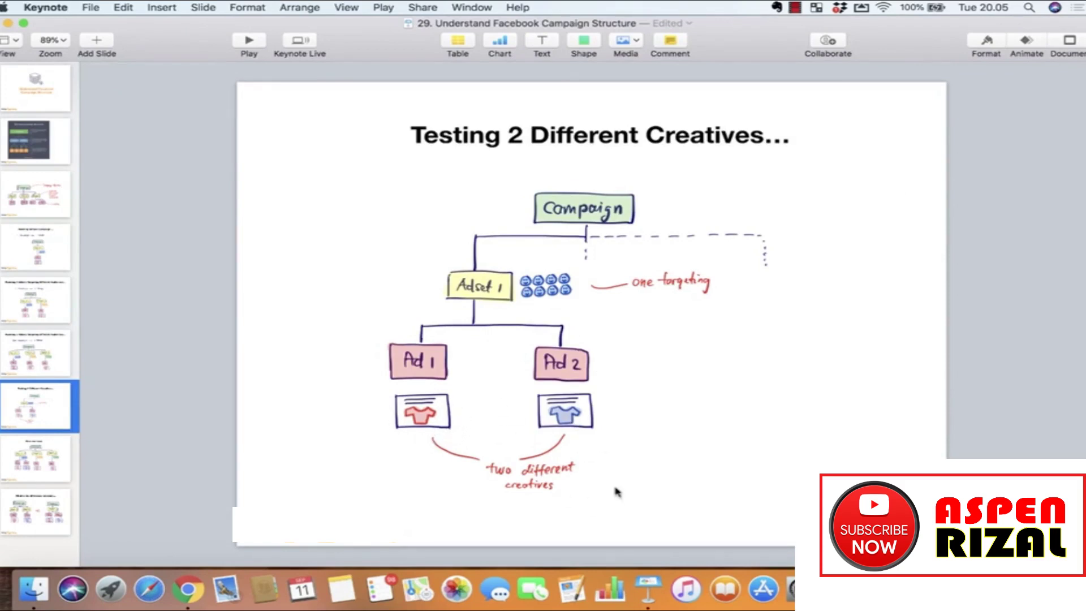
left_click(40, 463)
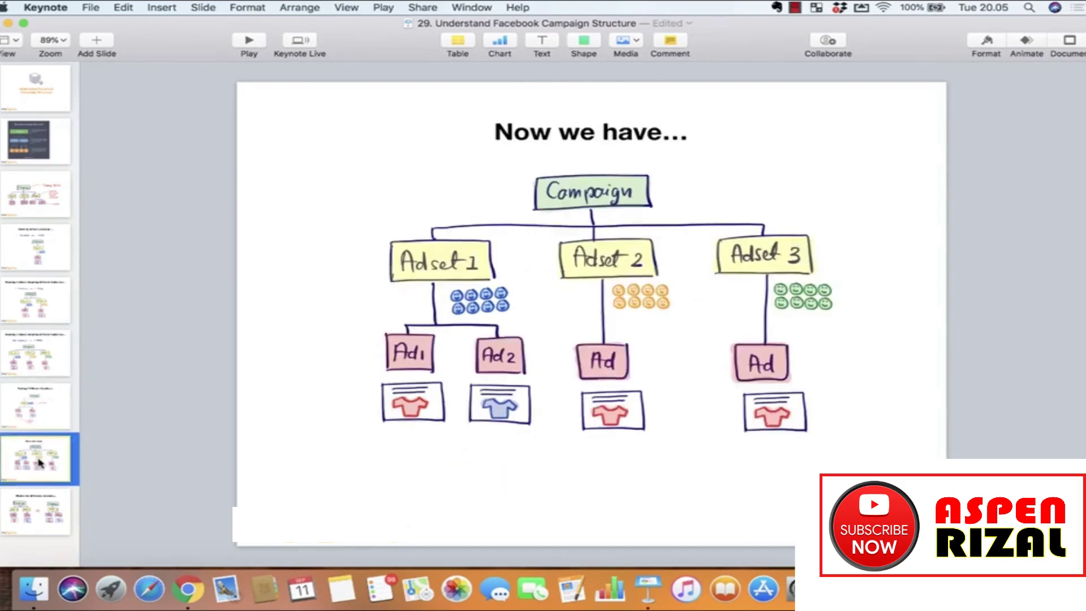
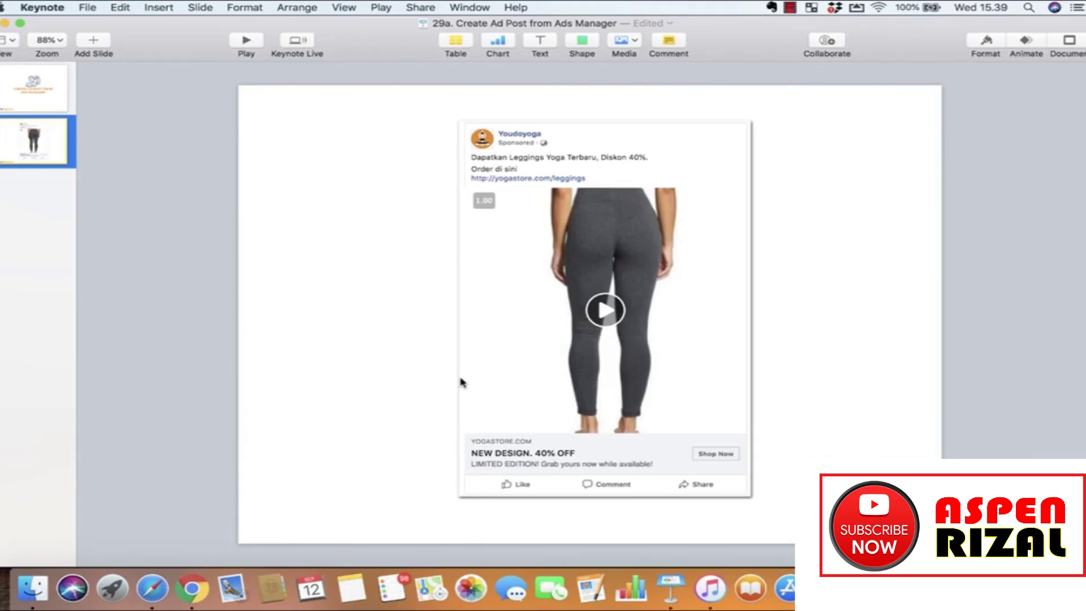
- Switch to Chrome and examine the existing posts on the Youdoyoga Facebook page, including the leggings video and link posts
left_click(191, 589)
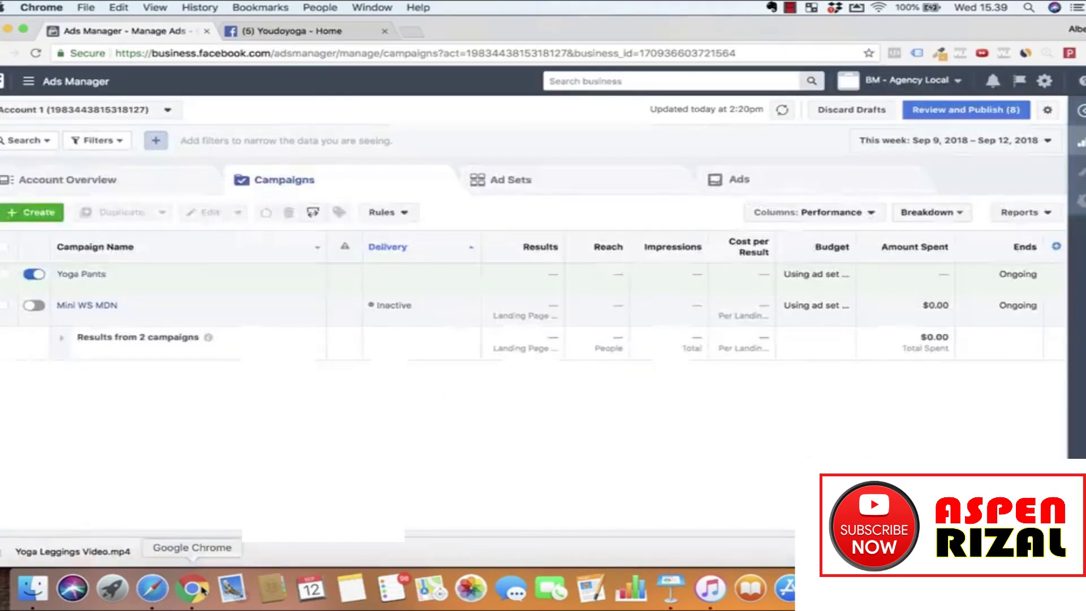
left_click(285, 32)
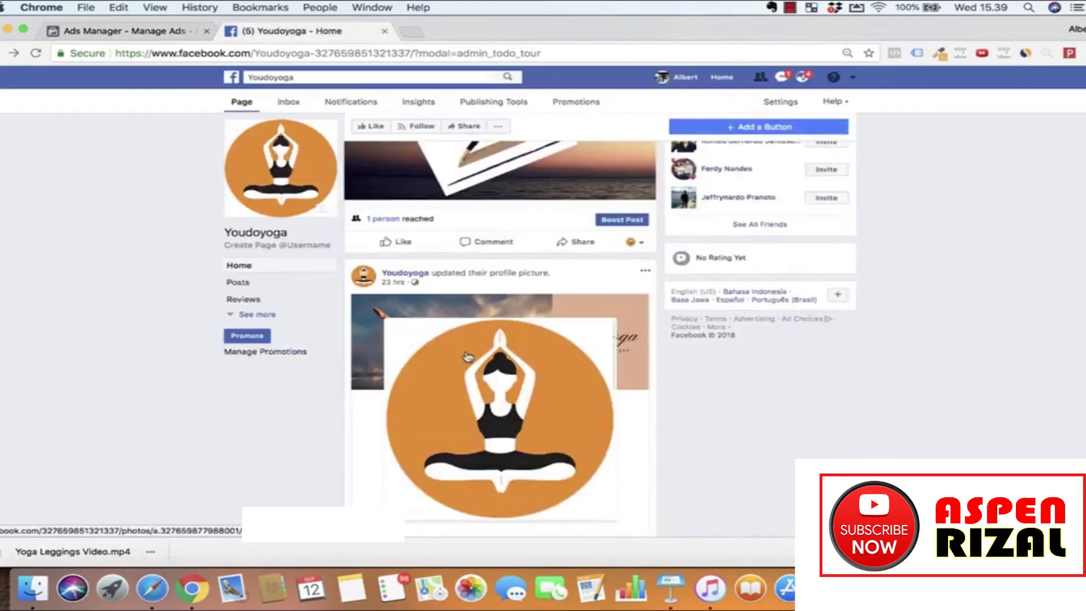
scroll(467, 356, "down", 8)
scroll(467, 357, "up", 1)
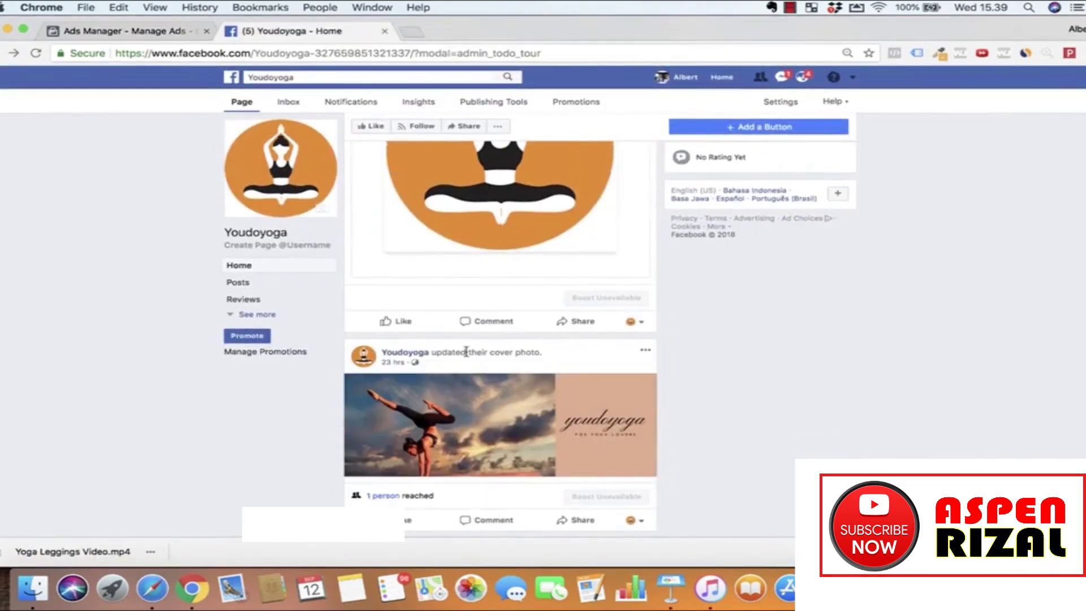
scroll(492, 390, "up", 4)
scroll(497, 393, "down", 4)
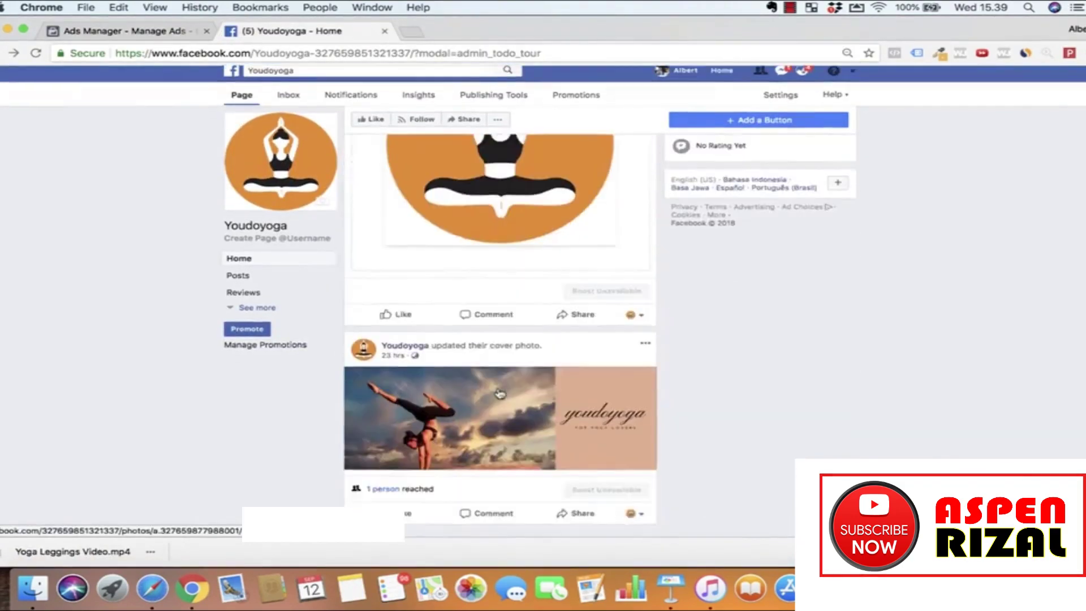
scroll(500, 393, "up", 9)
scroll(538, 272, "down", 1)
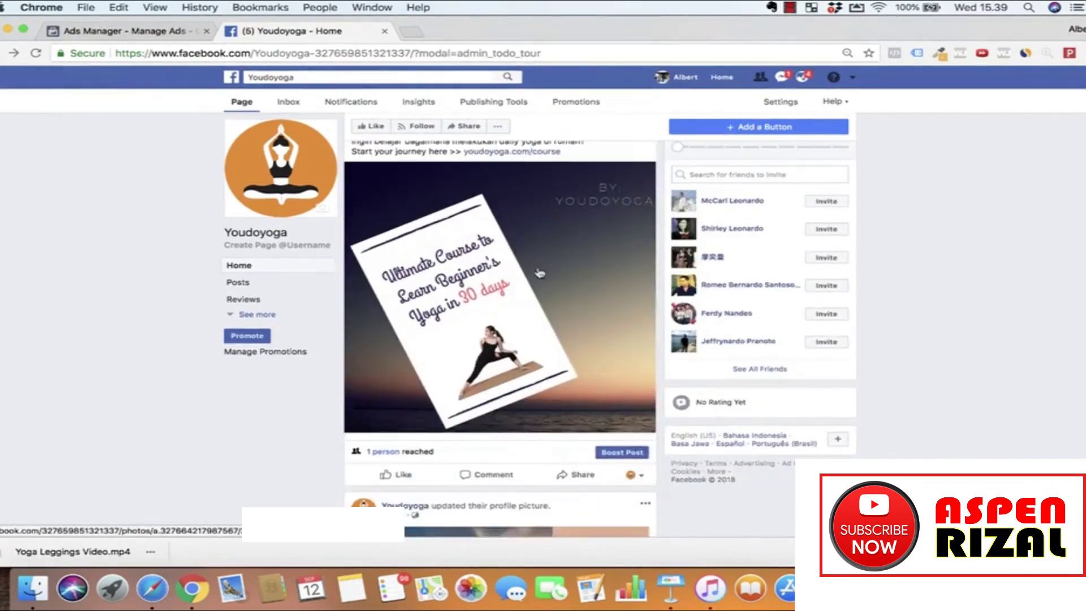
scroll(539, 273, "up", 12)
scroll(451, 409, "up", 5)
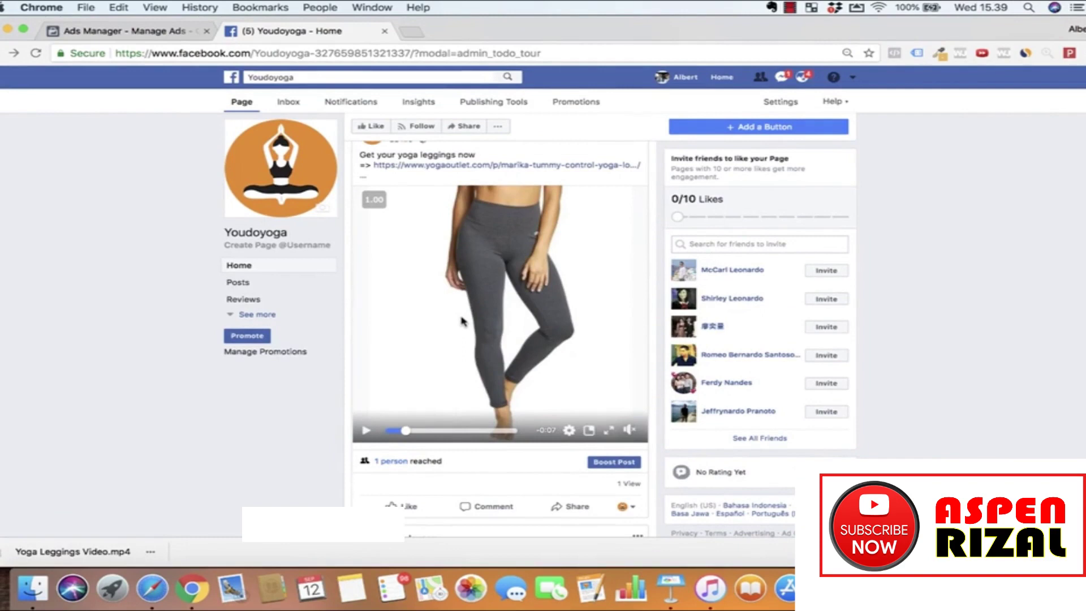
scroll(461, 357, "down", 6)
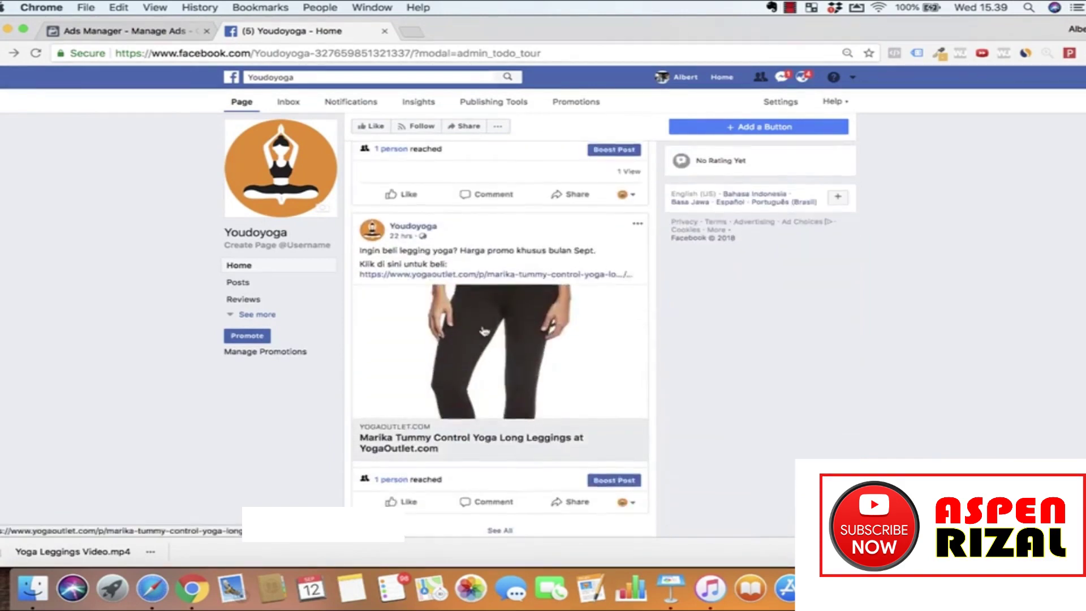
scroll(483, 331, "up", 3)
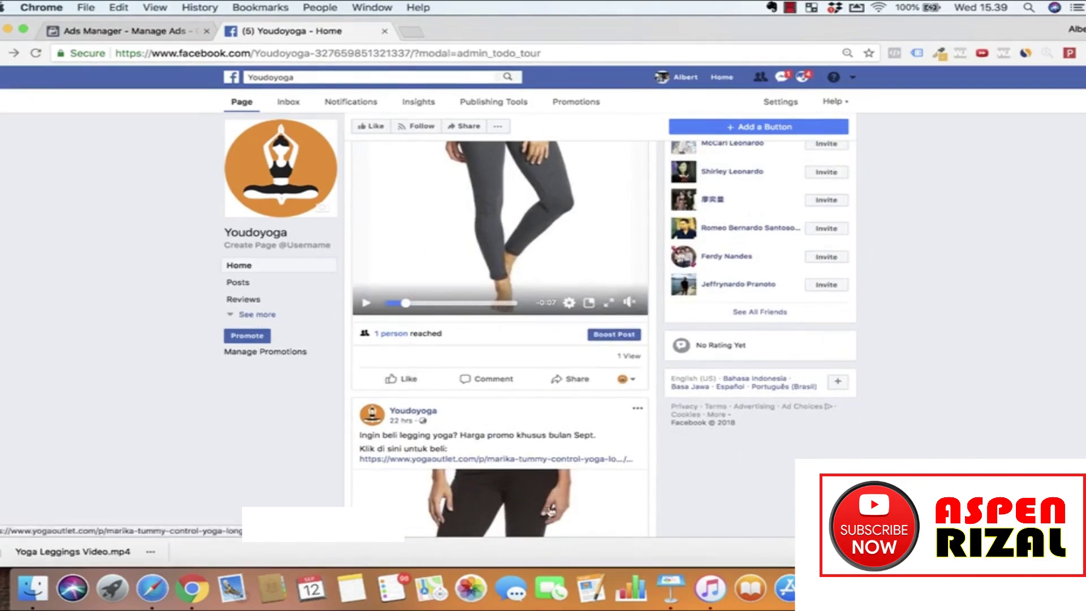
- Compare the sample video ad on the Keynote slide with the leggings video post on the Youdoyoga page in Chrome
left_click(670, 589)
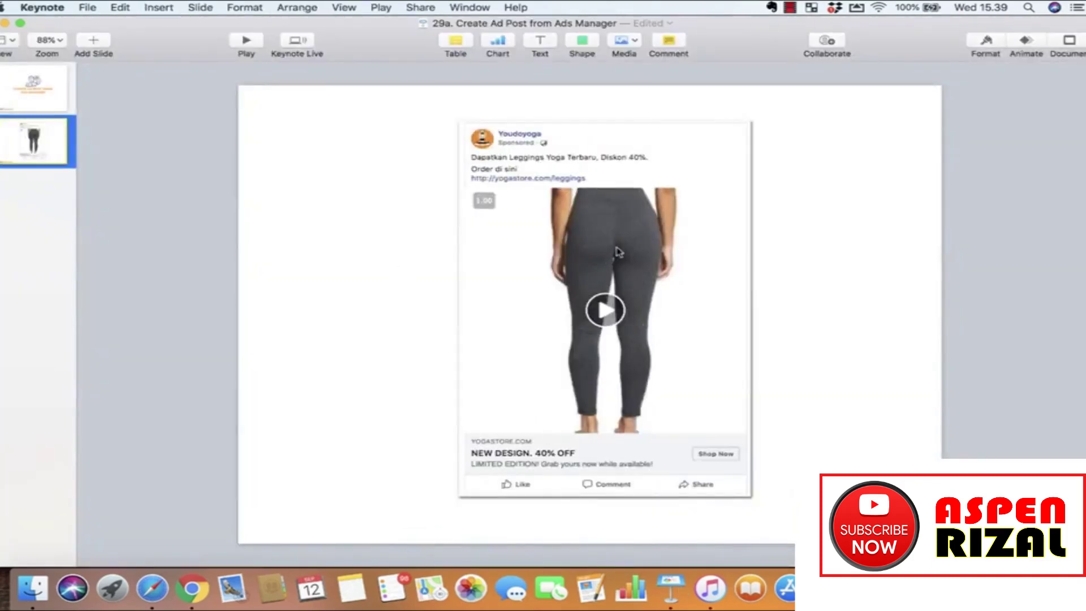
left_click(192, 589)
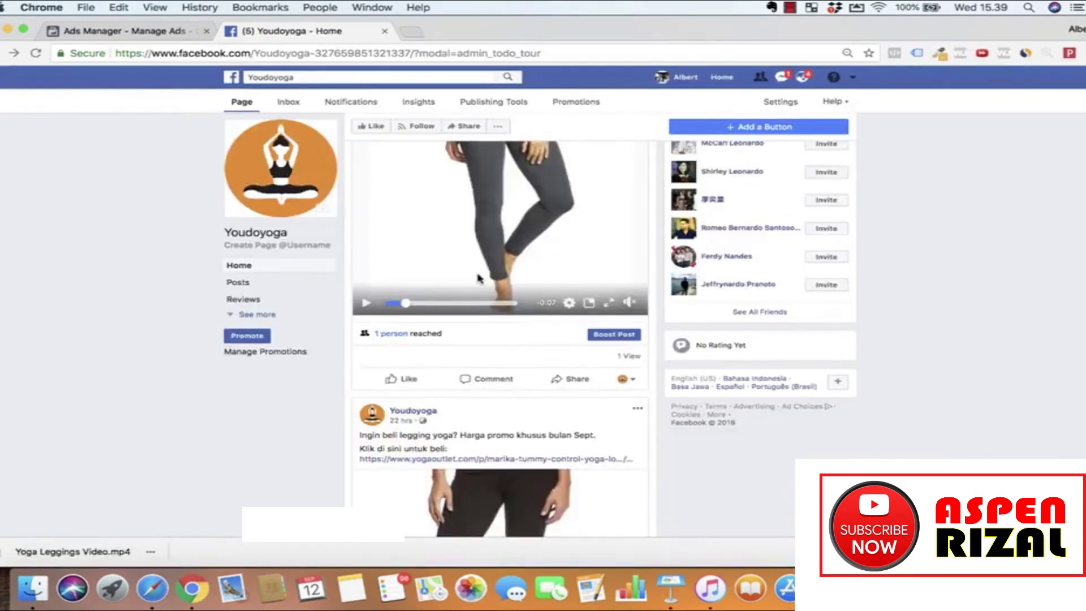
scroll(481, 280, "up", 5)
scroll(463, 318, "down", 4)
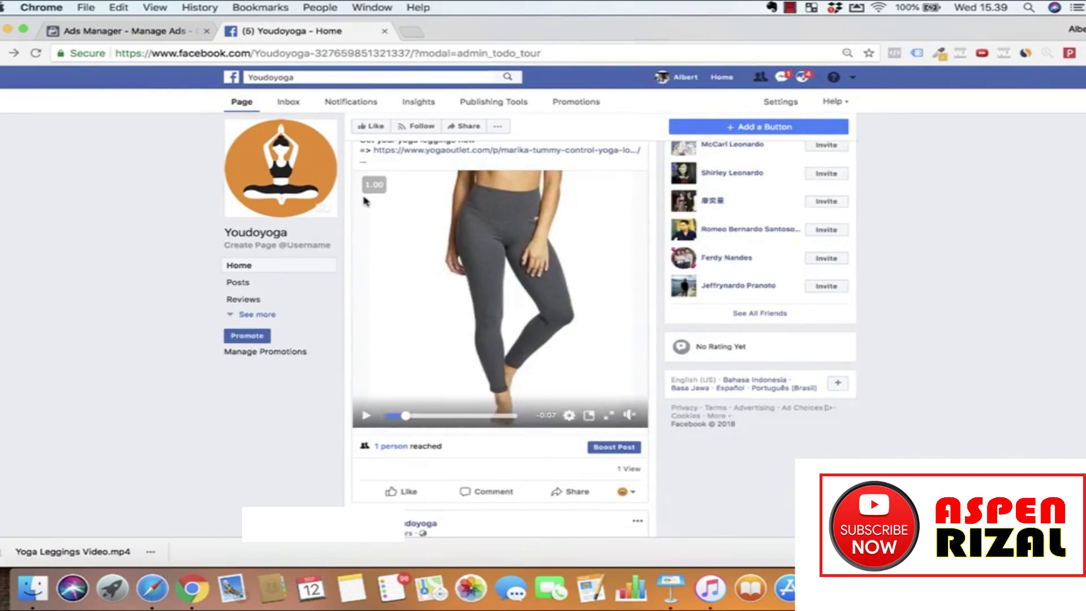
- Create a new campaign in Ads Manager with the Traffic objective, keep the campaign name Traffic, and continue to the ad set
left_click(135, 35)
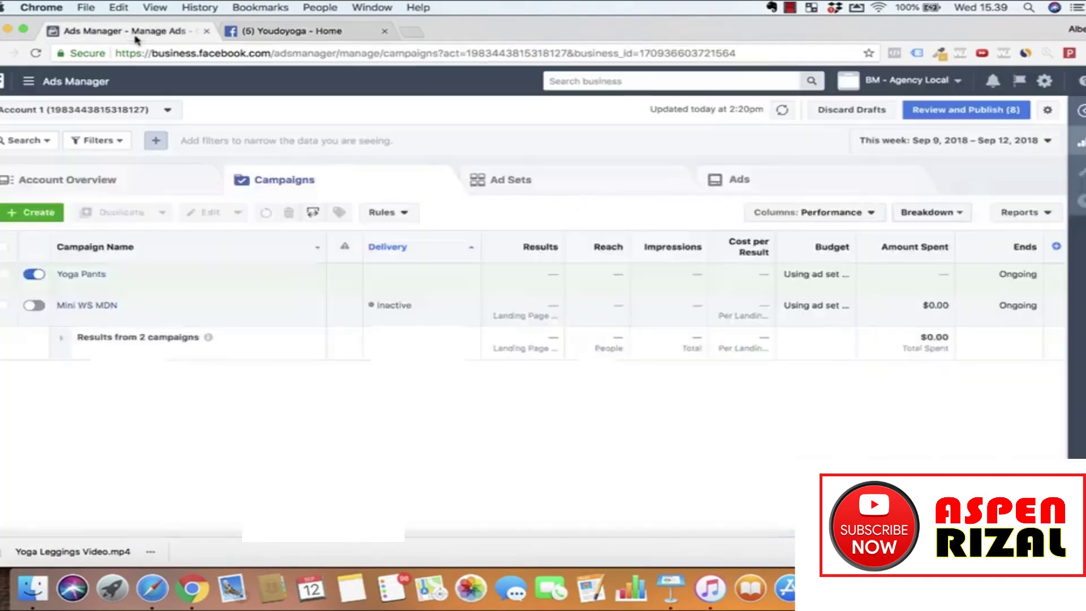
left_click(60, 213)
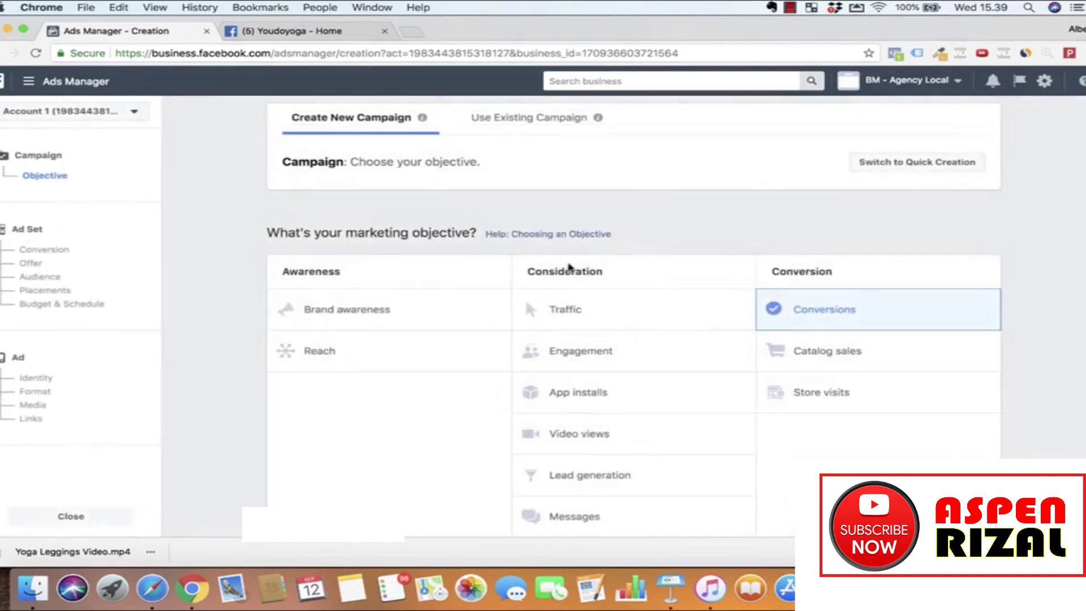
left_click(606, 310)
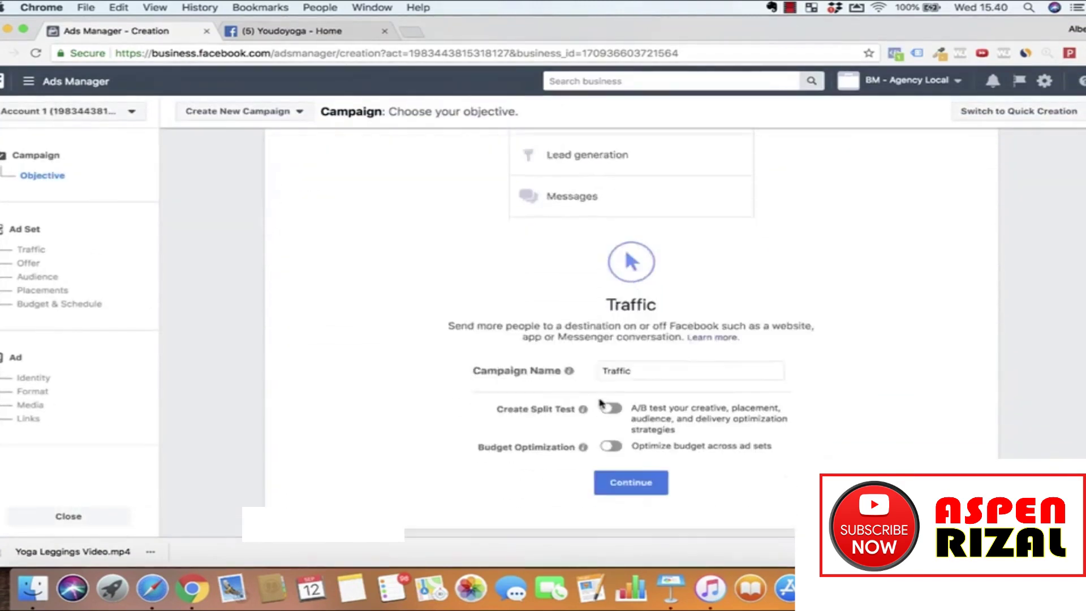
left_click(627, 422)
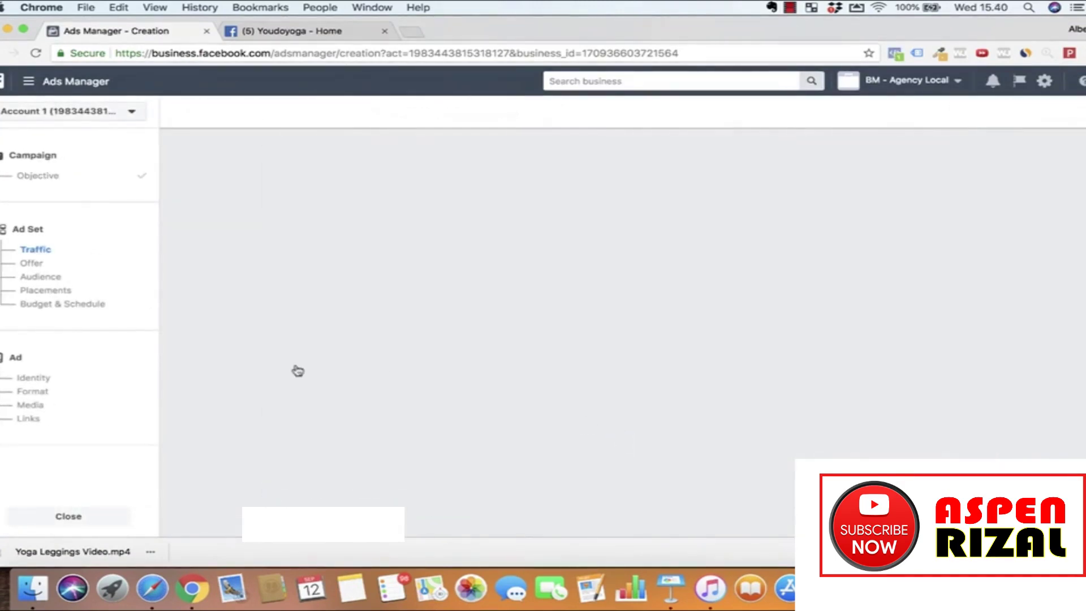
- Switch the ad set to edited placements and keep only Feeds selected under Facebook
scroll(538, 347, "down", 1)
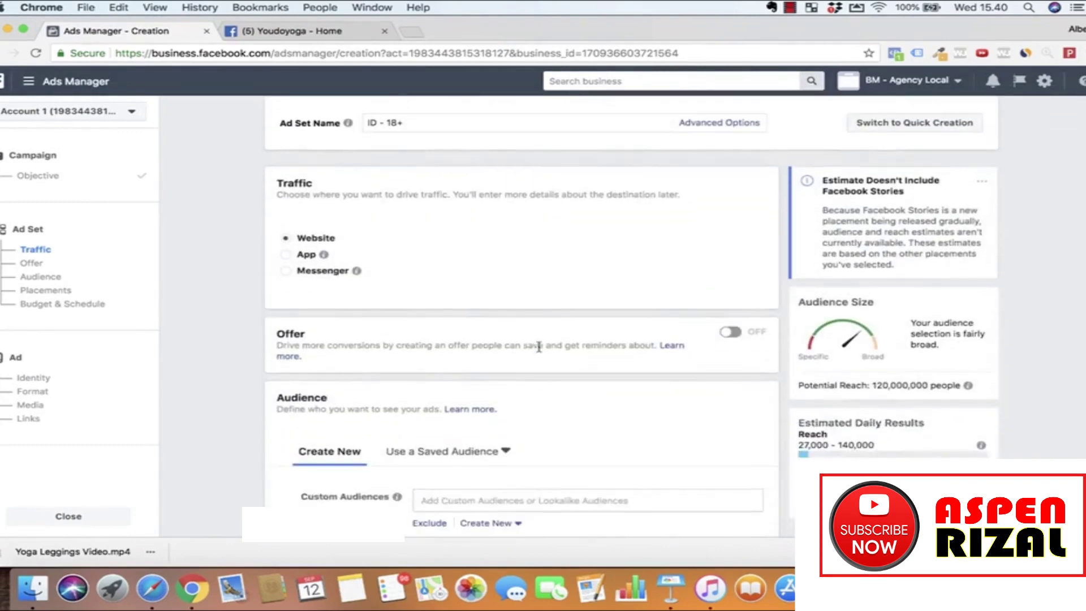
scroll(539, 347, "down", 15)
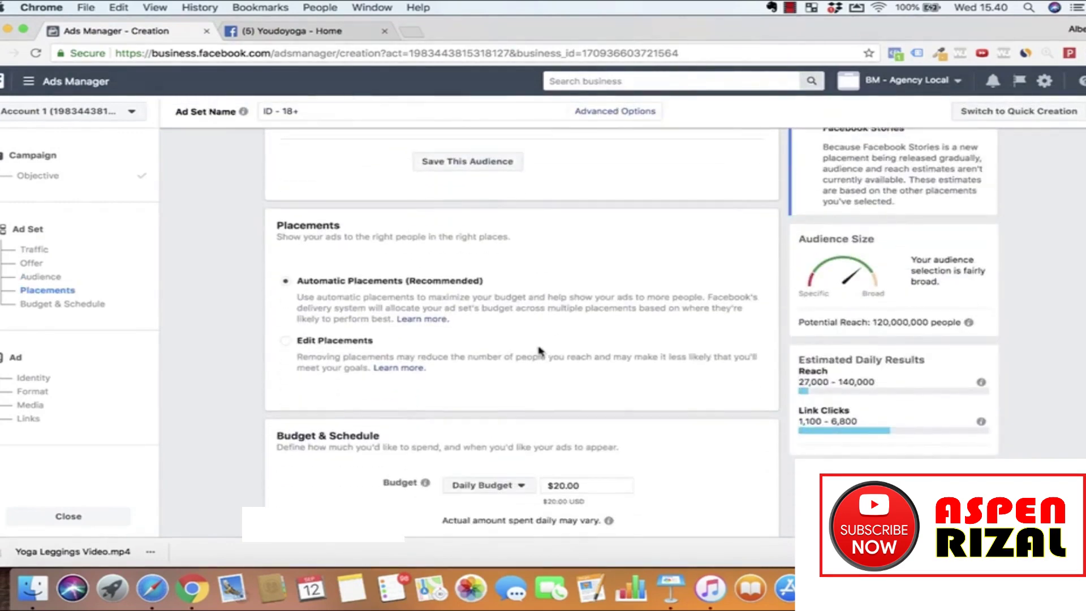
left_click(283, 342)
scroll(565, 431, "down", 5)
left_click(558, 346)
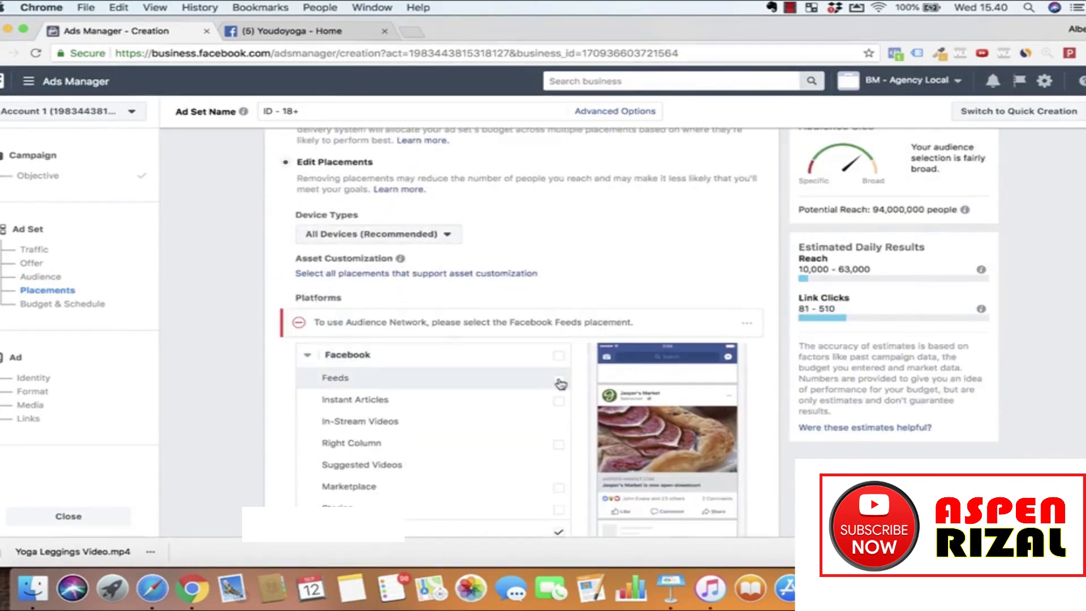
left_click(559, 384)
- Remove the Instagram Stories and Audience Network placements from the ad set, and continue to the ad
scroll(558, 383, "down", 4)
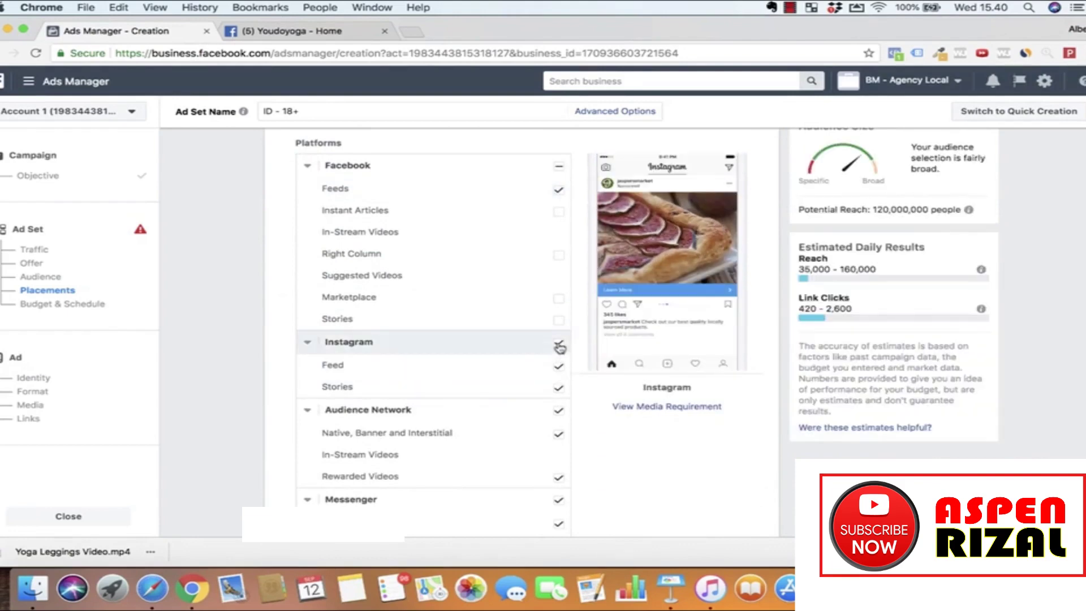
left_click(558, 388)
left_click(559, 411)
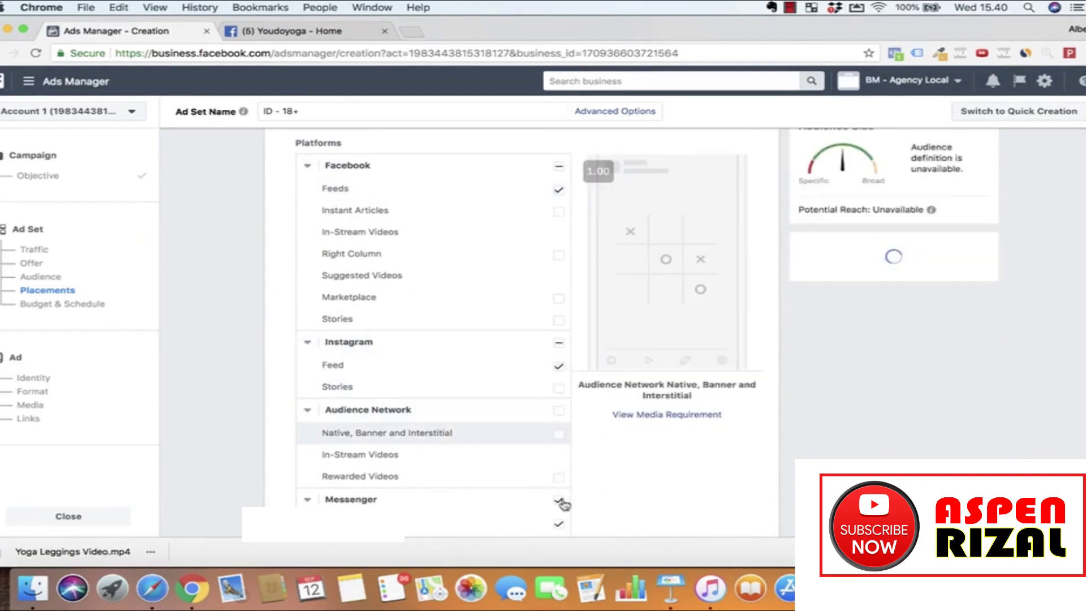
scroll(501, 388, "down", 8)
scroll(501, 388, "down", 10)
left_click(743, 515)
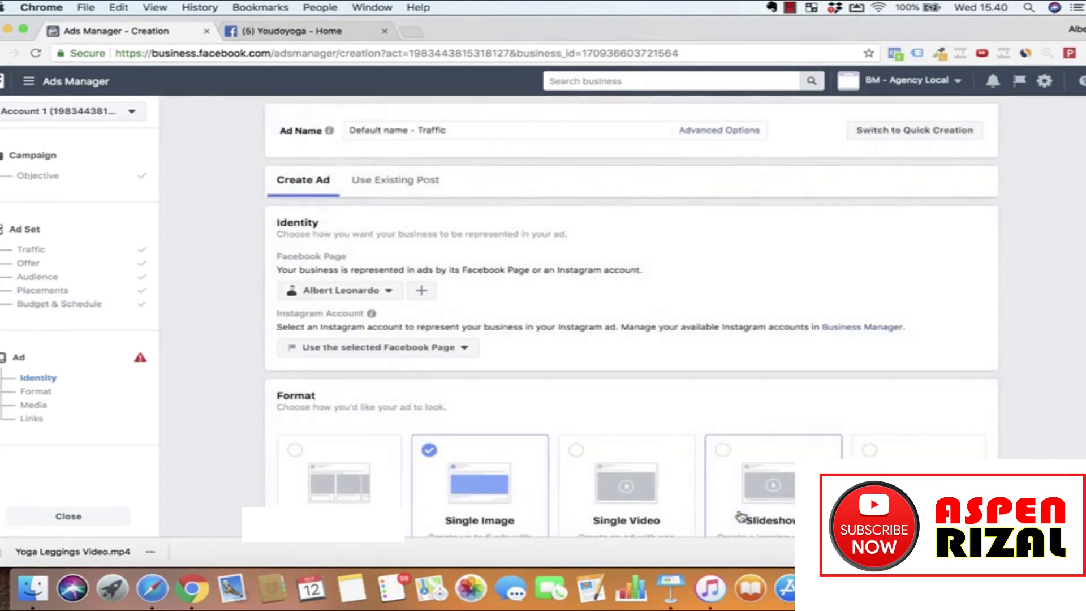
- Compare the existing-post option, return to creating a new ad, and choose Youdoyoga as its Facebook Page
left_click(401, 181)
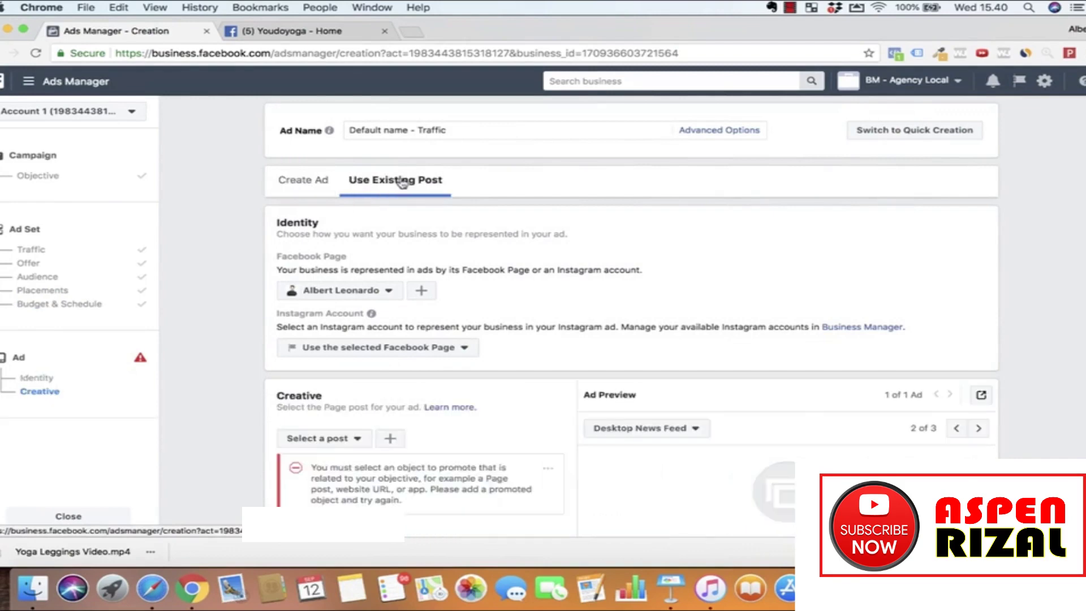
left_click(317, 186)
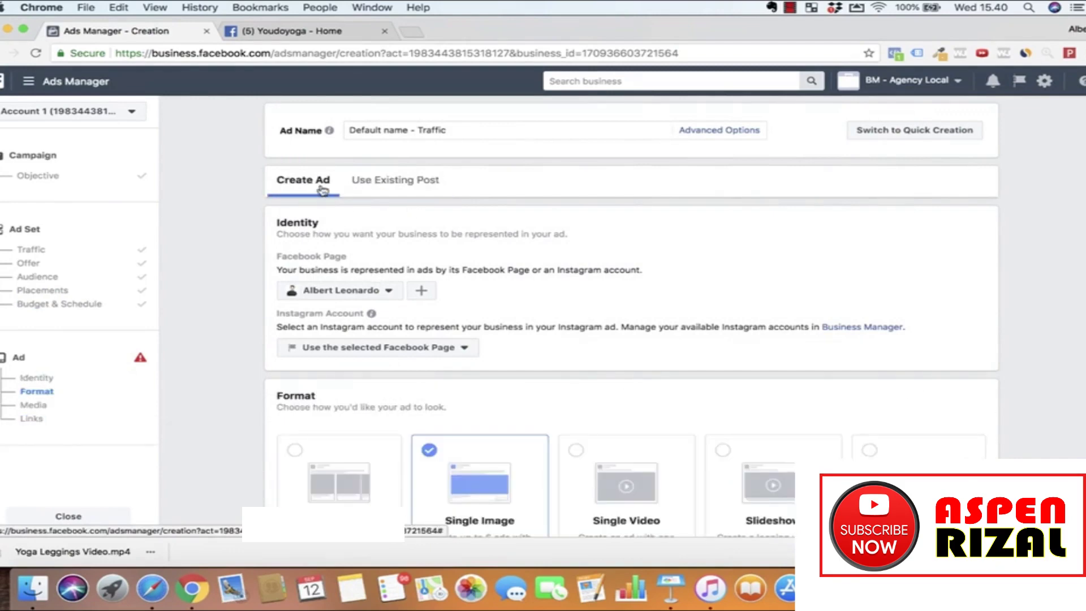
left_click(369, 291)
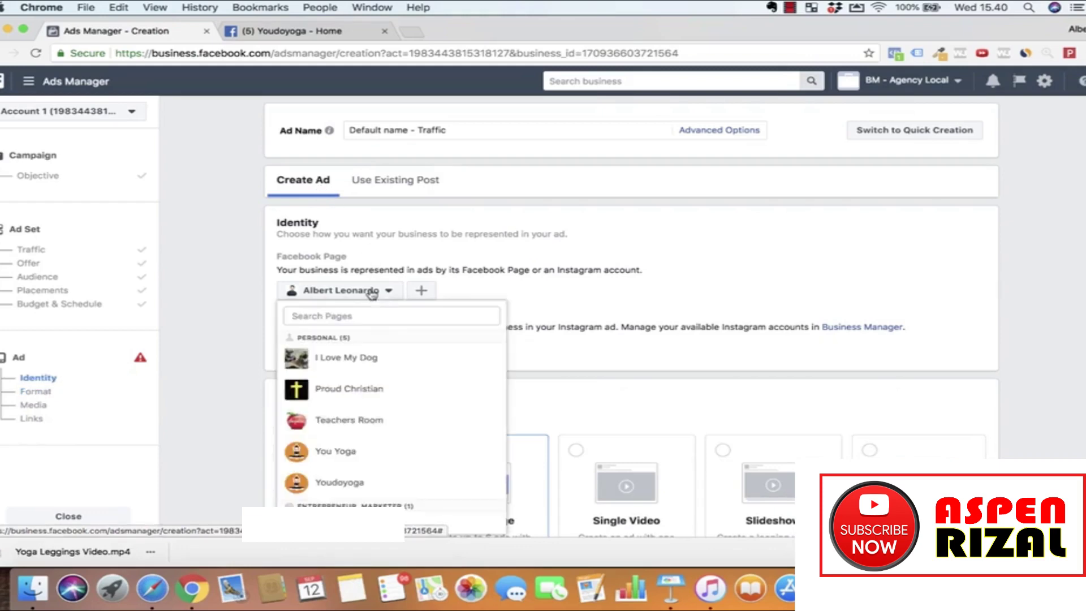
left_click(342, 482)
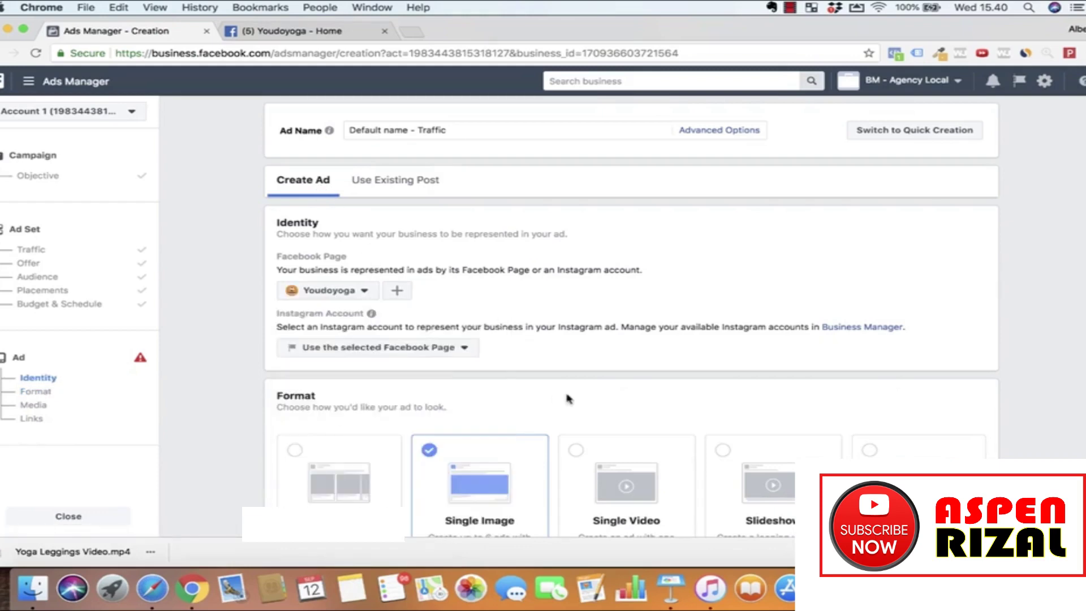
- Set the ad format to Single Video and upload Yoga Leggings Video.mp4 from the YouDoYoga folder
scroll(566, 400, "down", 2)
scroll(566, 405, "down", 2)
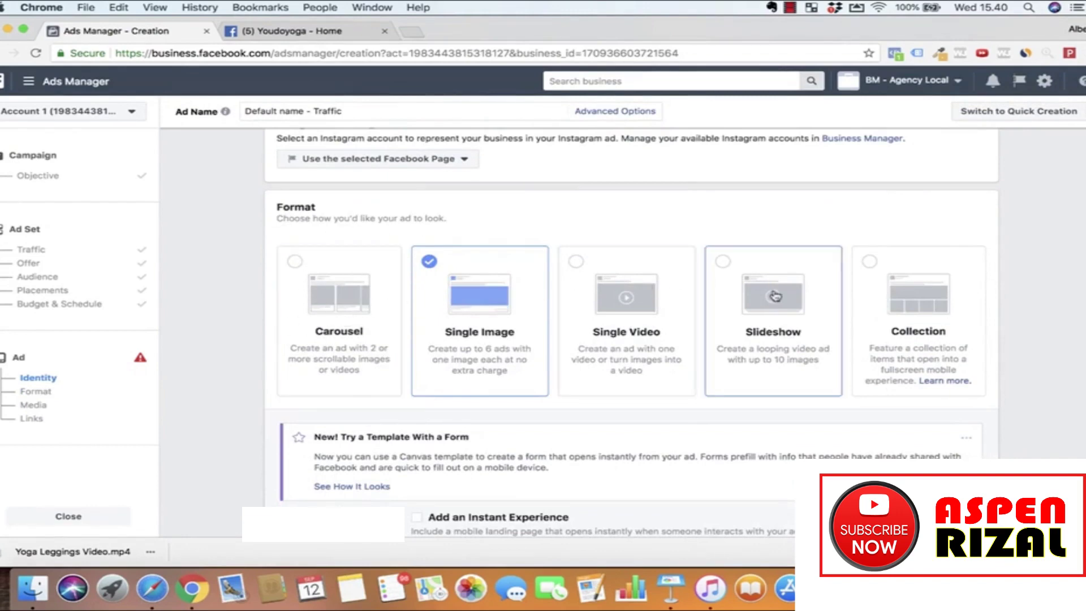
left_click(575, 265)
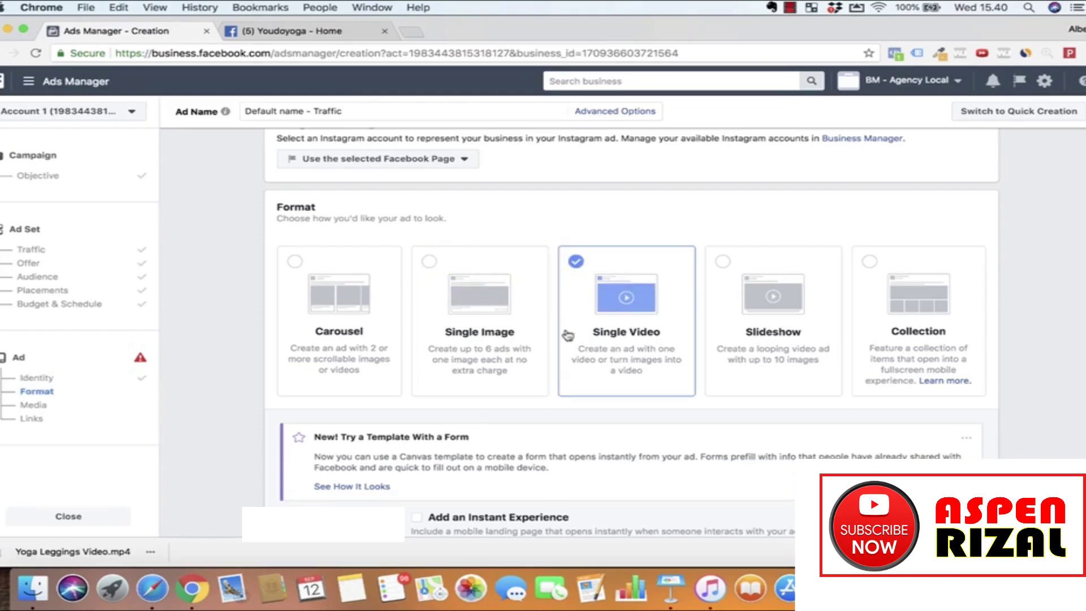
scroll(567, 335, "down", 7)
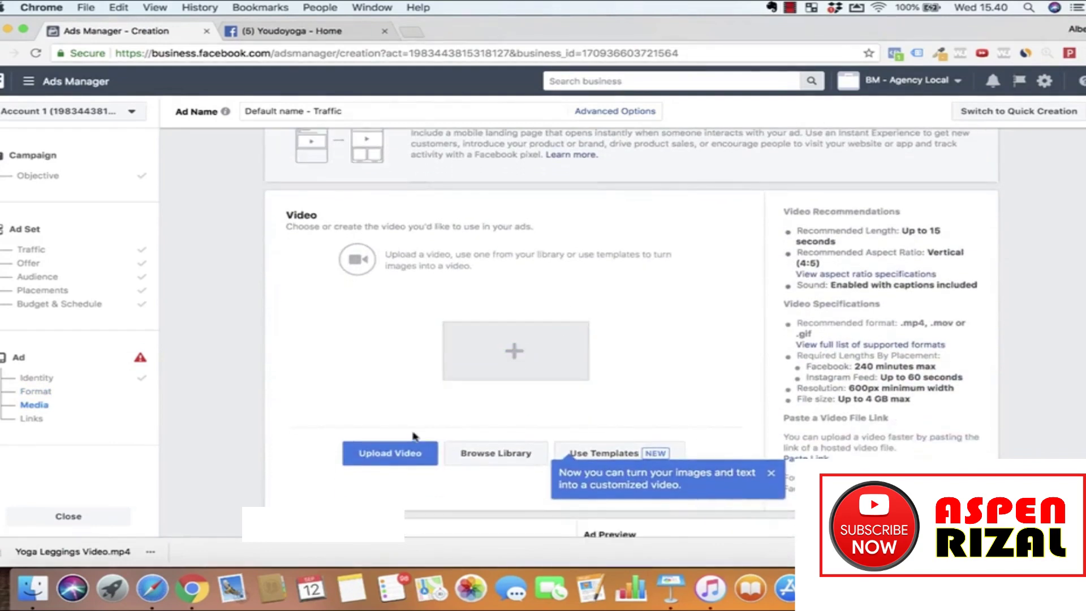
left_click(402, 452)
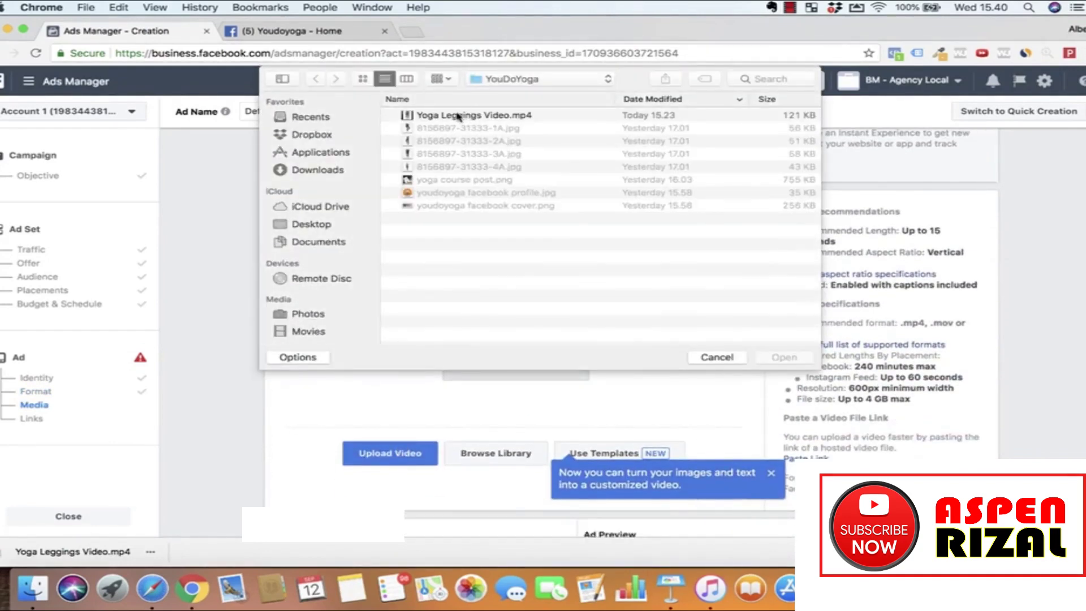
double_click(459, 116)
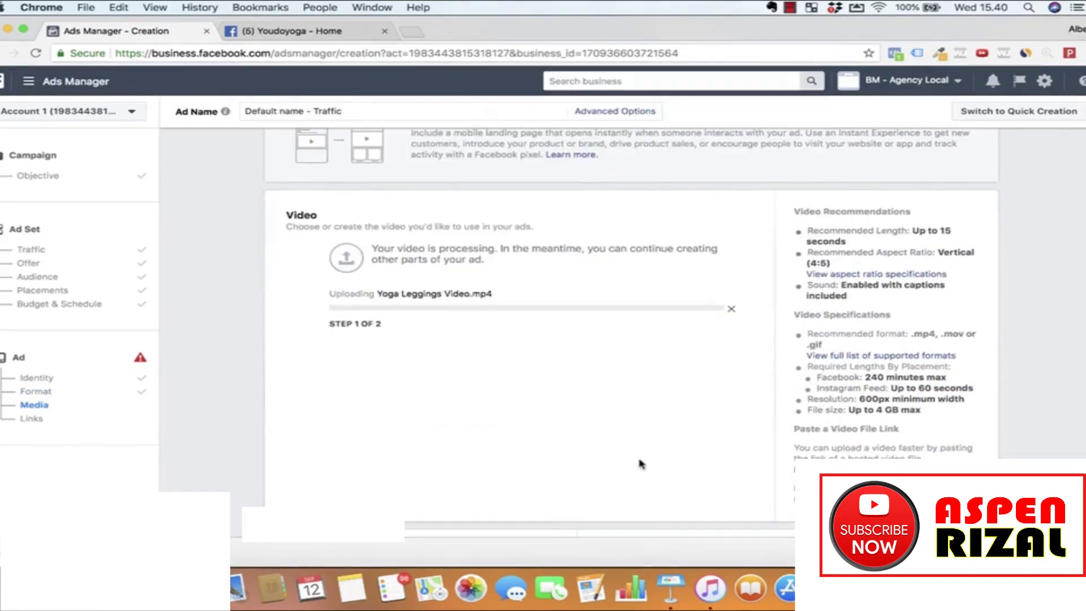
- Set the ad's website URL to yogastore.com/leggings and check the ad preview
scroll(524, 409, "down", 3)
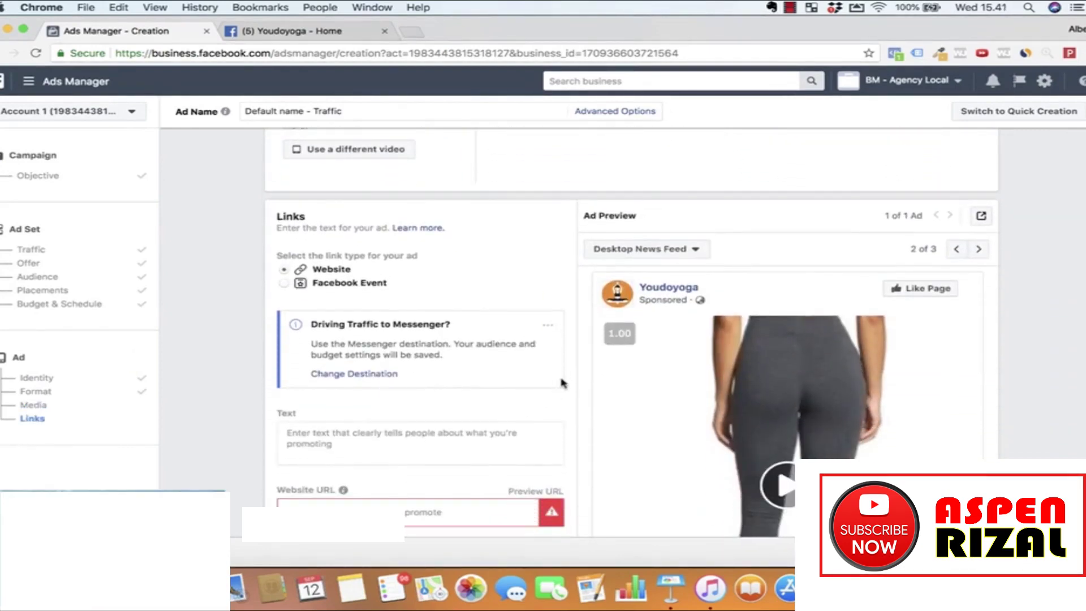
scroll(602, 416, "down", 3)
scroll(700, 415, "down", 5)
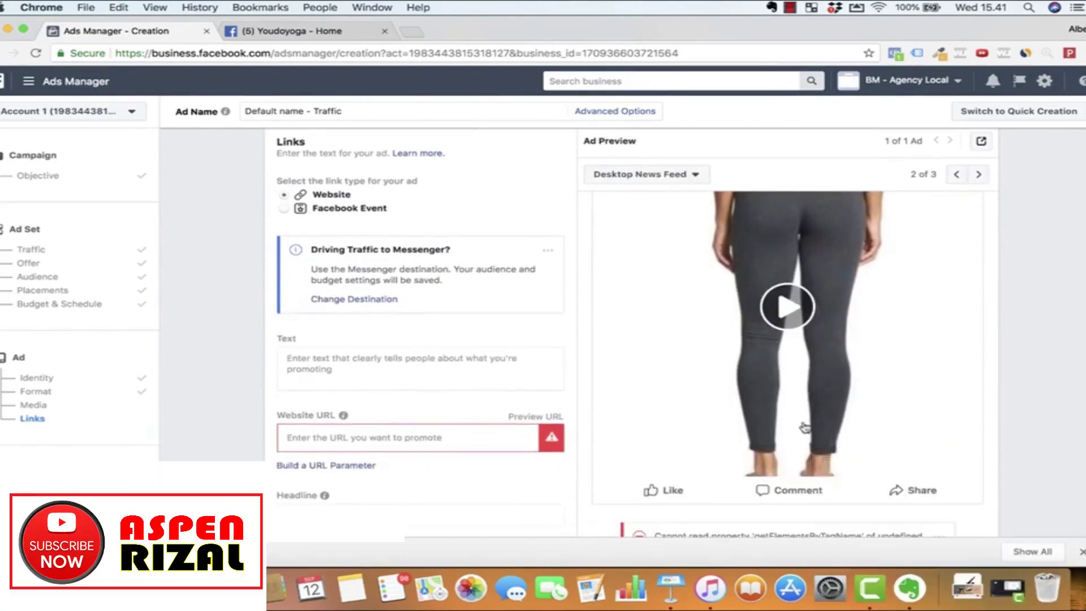
scroll(579, 409, "up", 1)
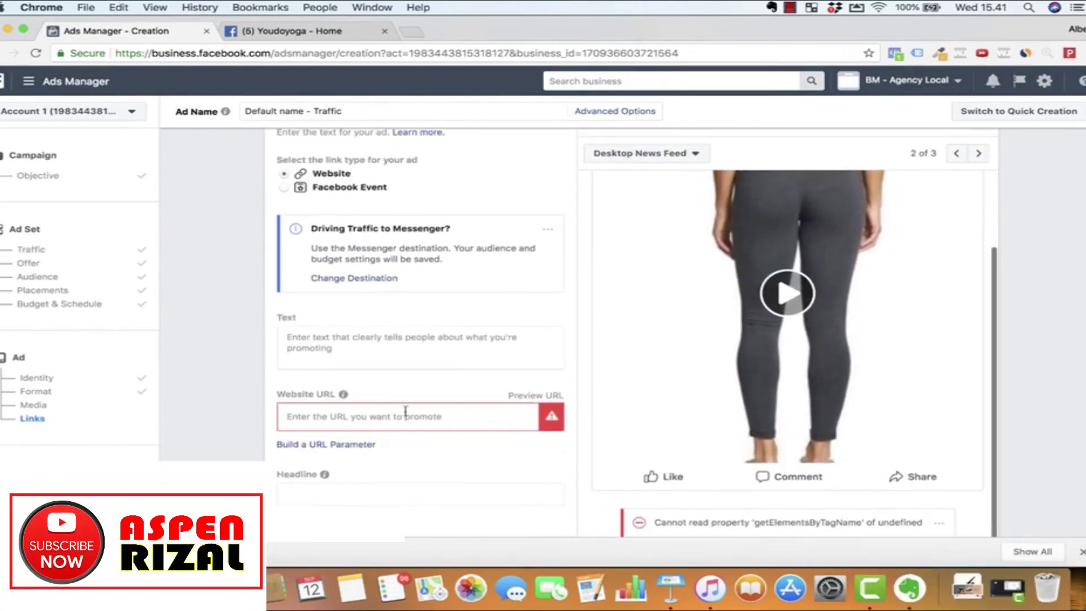
left_click(373, 415)
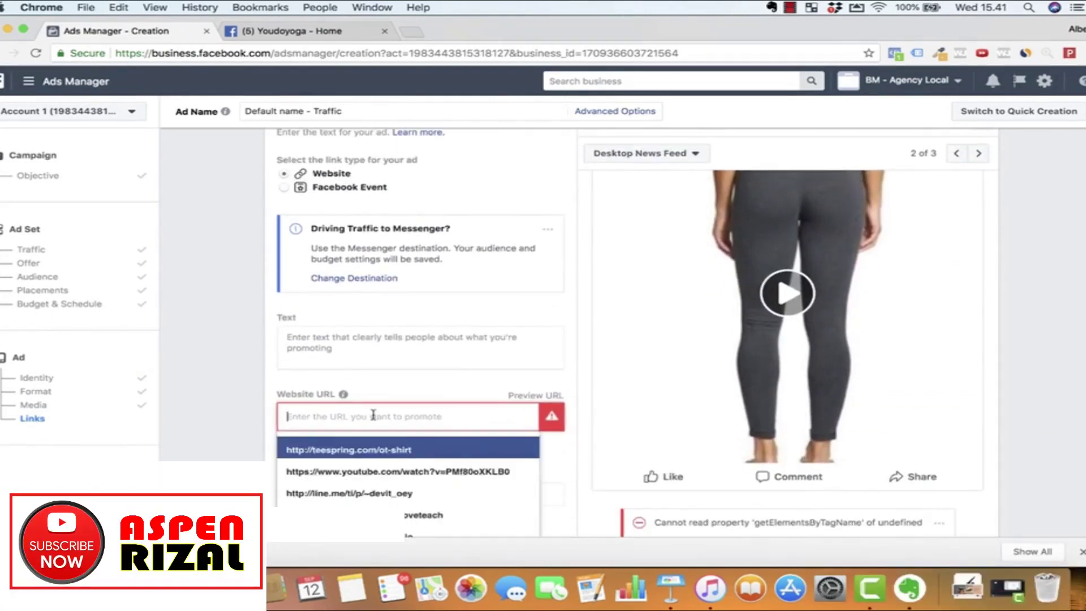
type("yogastore.com/leggings")
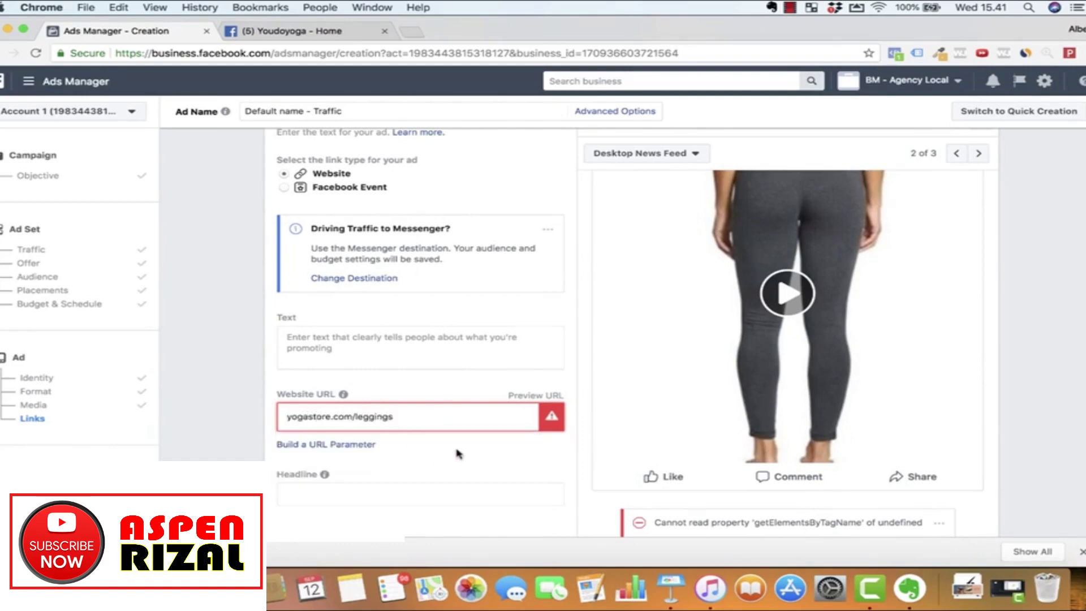
left_click(459, 454)
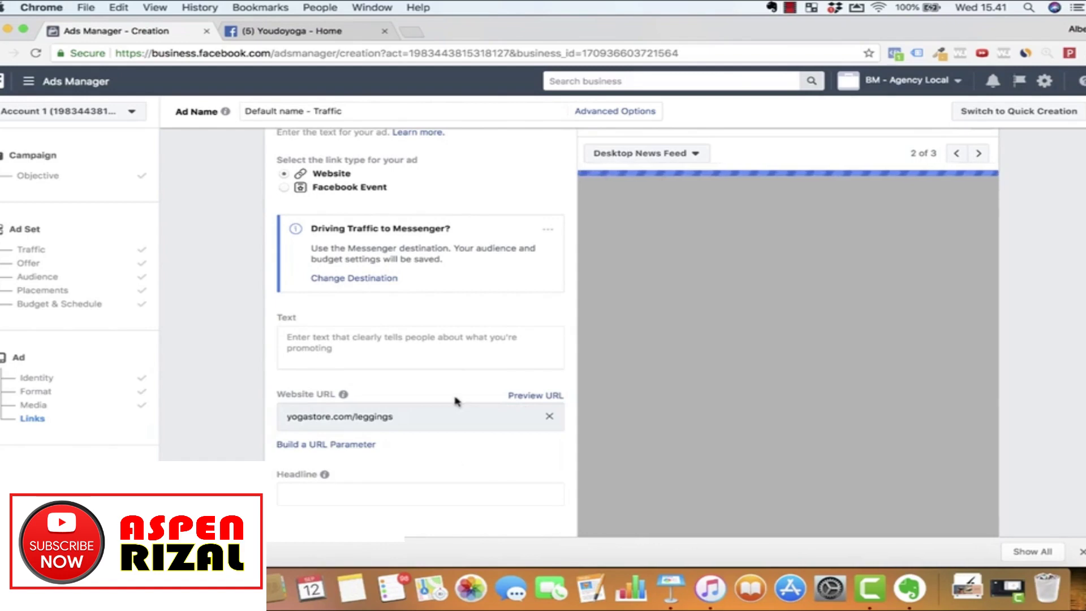
scroll(693, 433, "down", 1)
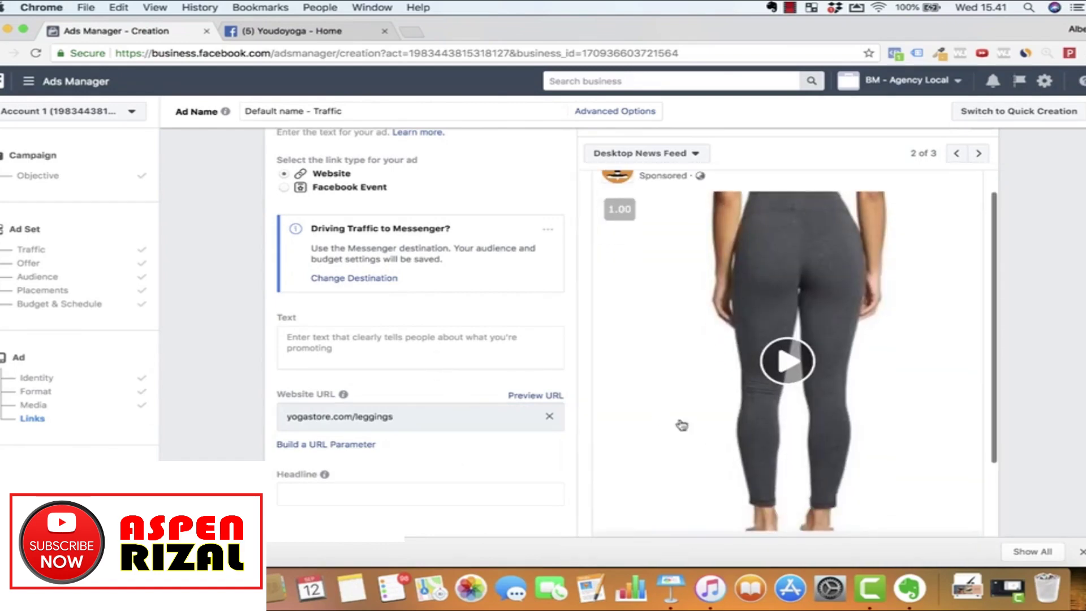
- Enter the ad text "Get our new leggings at 40% discount. Promo only in Sept."
left_click(343, 340)
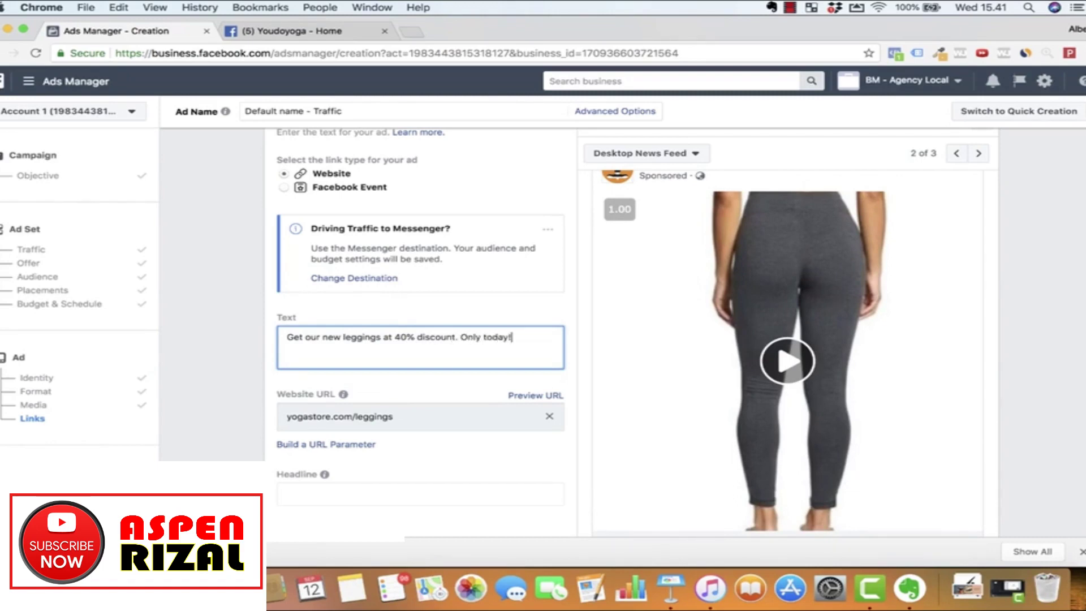
key("BackSpace")
key("BackSpace")
key("BackSpace")
key("BackSpace")
key("BackSpace")
key("BackSpace")
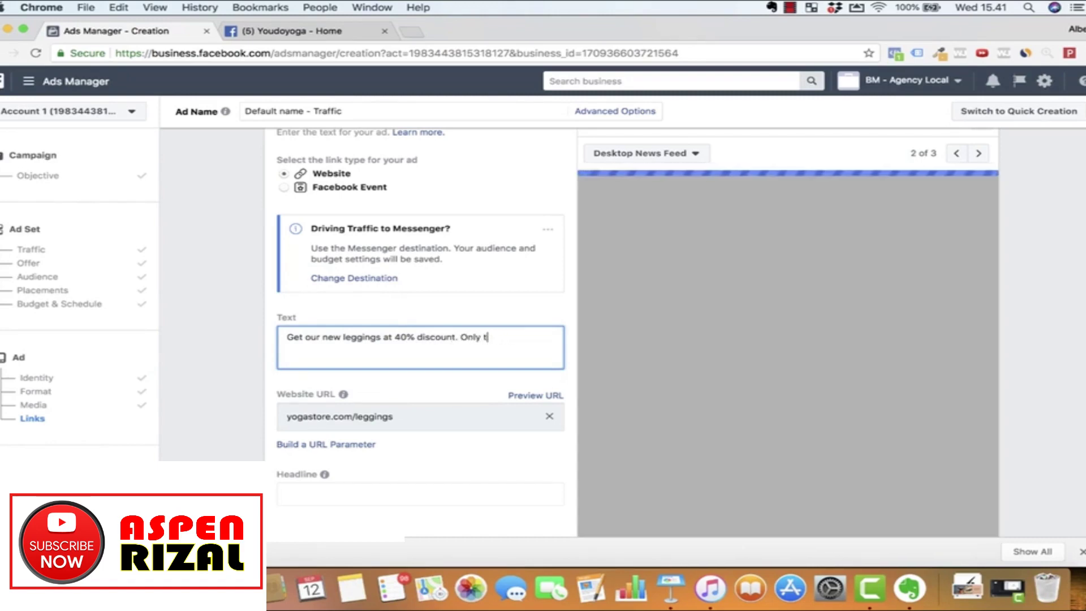
key("BackSpace")
key("BackSpace")
key("BackSpace")
type("Promo on")
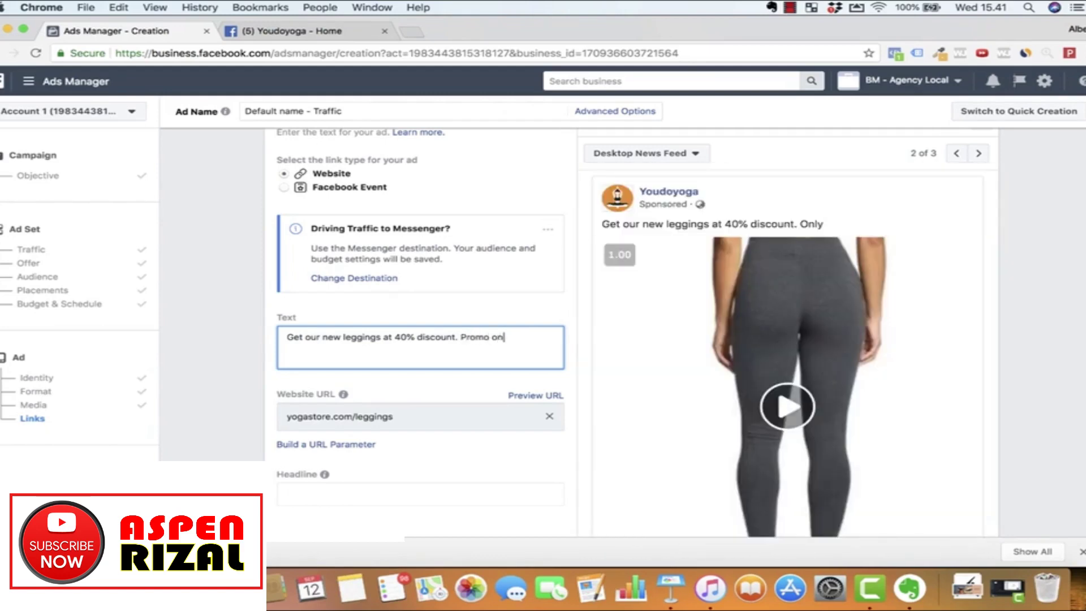
type("ly in Sept.")
- Add a second line to the ad text reading "Get yours now => yogastore.com/leggings"
key("Return")
type("Get")
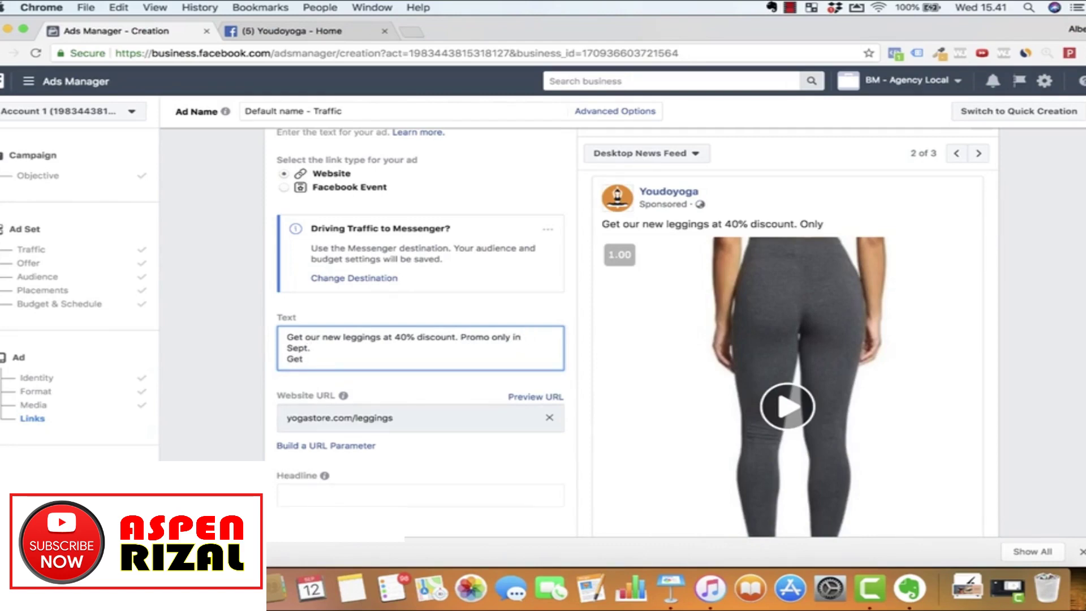
type(" yours now => y")
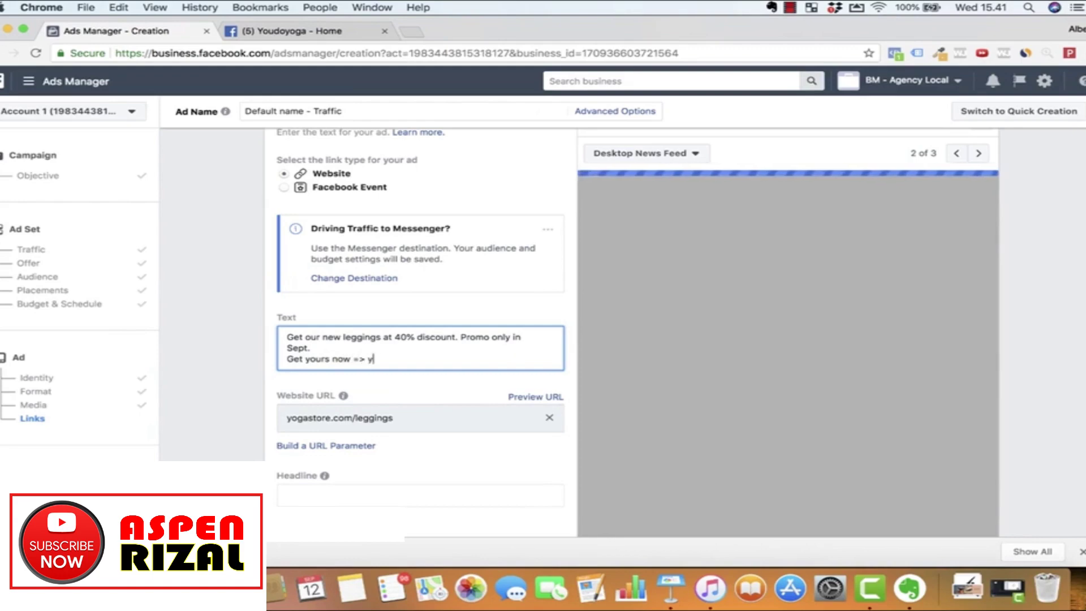
type("ogastore.com/leggings")
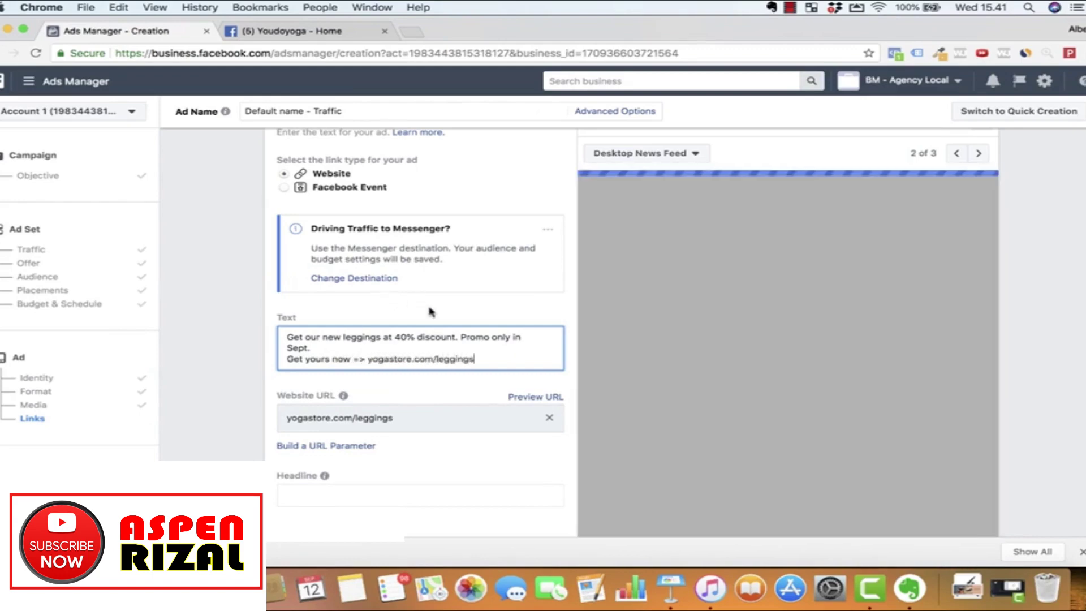
left_click(430, 311)
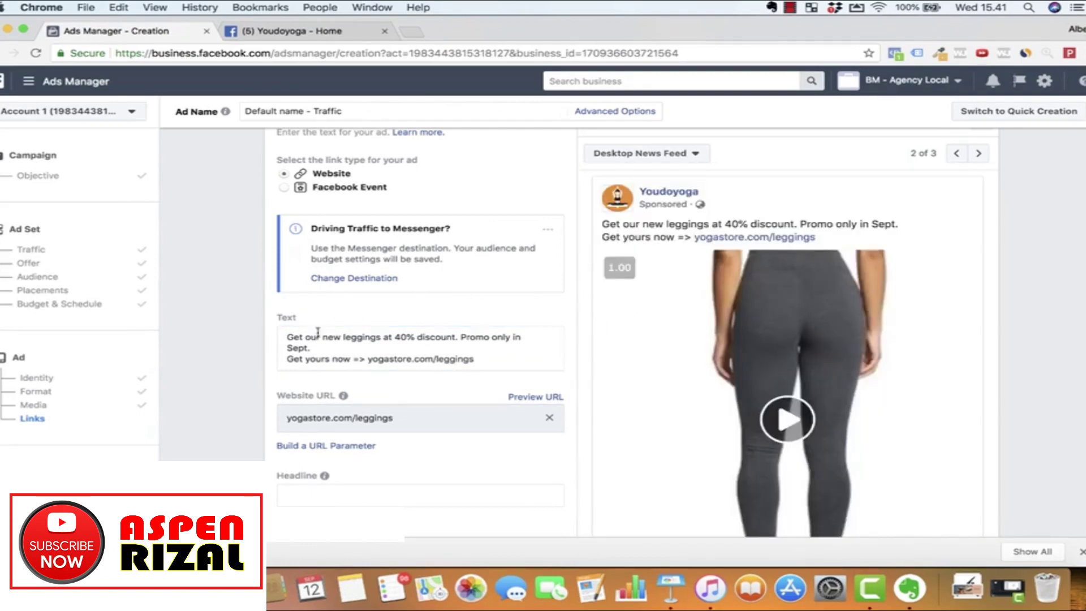
- Review the Desktop News Feed preview and change the ad's call to action to Shop Now
scroll(737, 403, "down", 2)
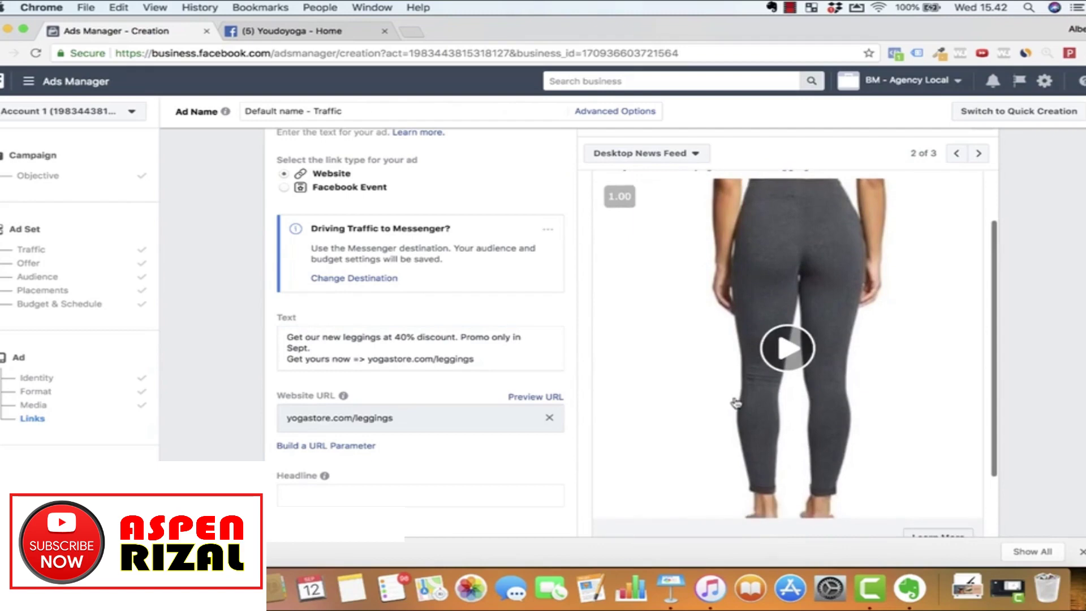
scroll(635, 332, "up", 2)
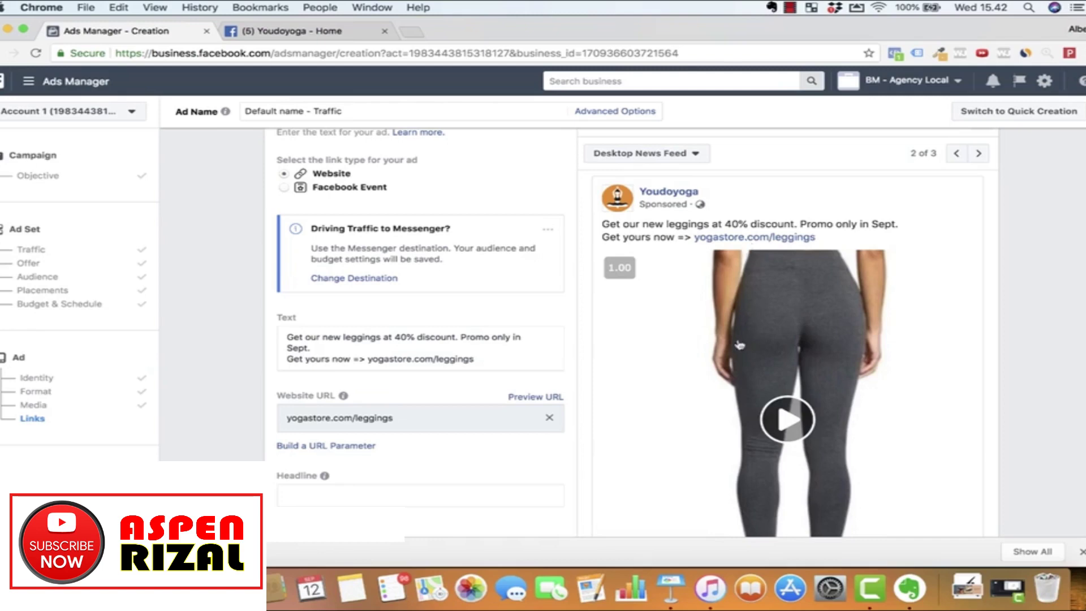
scroll(740, 345, "down", 4)
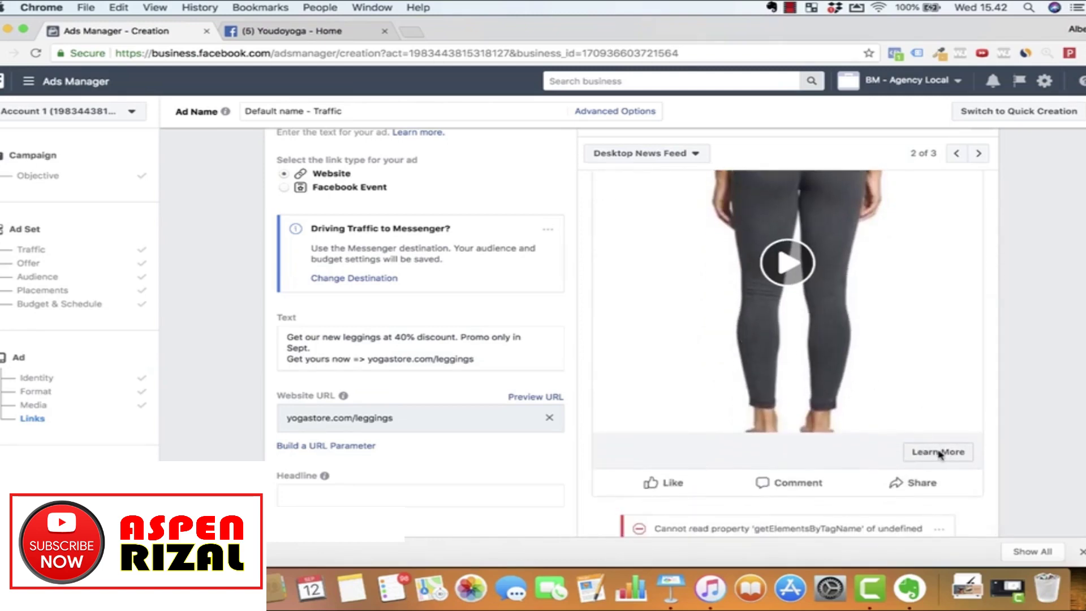
scroll(365, 339, "down", 5)
left_click(339, 328)
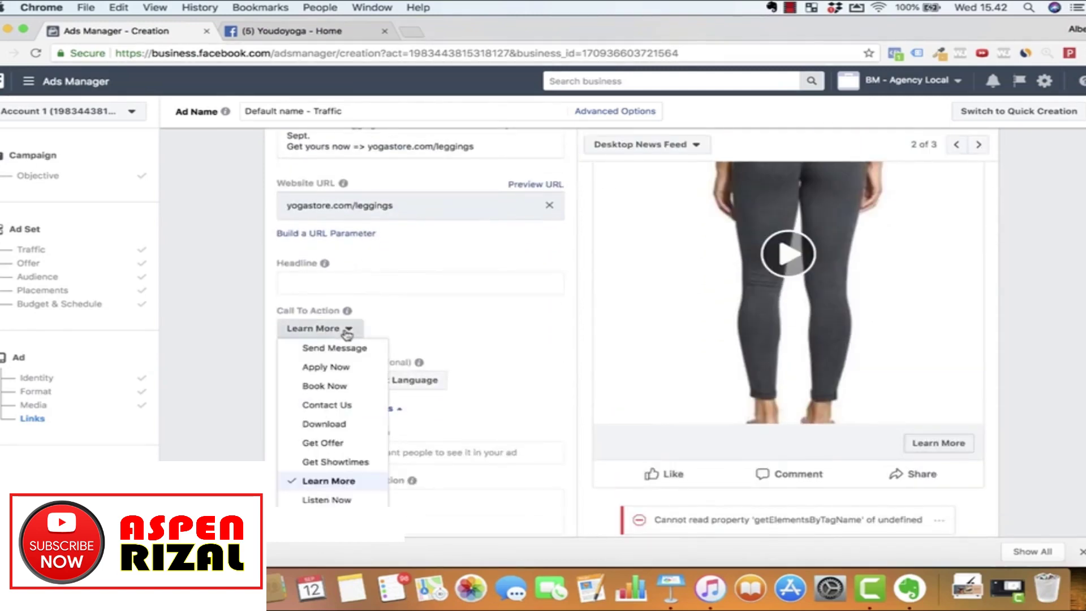
scroll(348, 405, "down", 4)
scroll(347, 425, "down", 1)
scroll(323, 388, "up", 3)
scroll(326, 388, "down", 3)
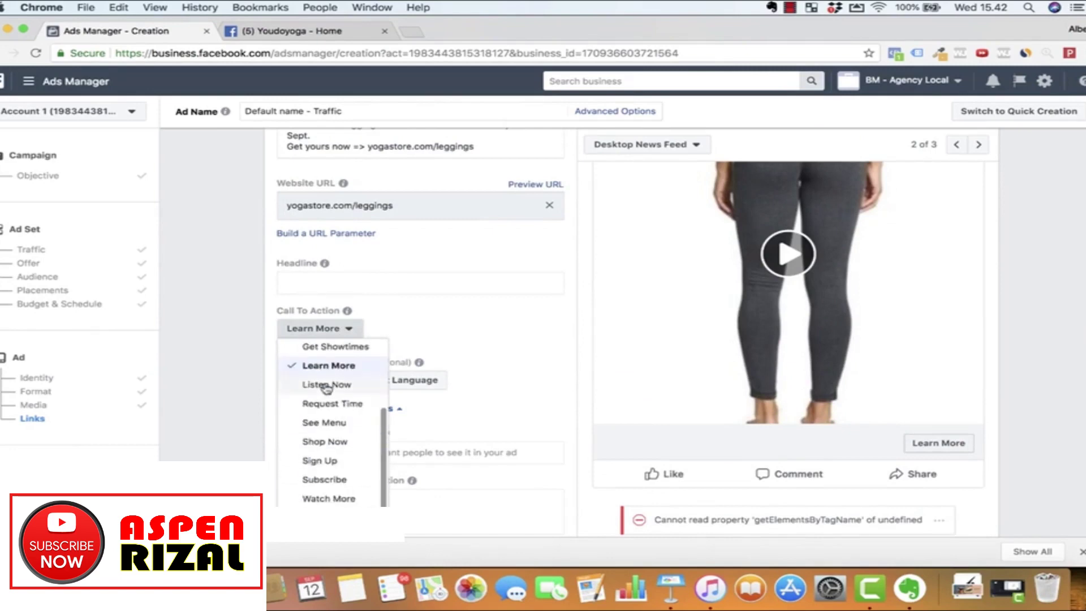
left_click(325, 442)
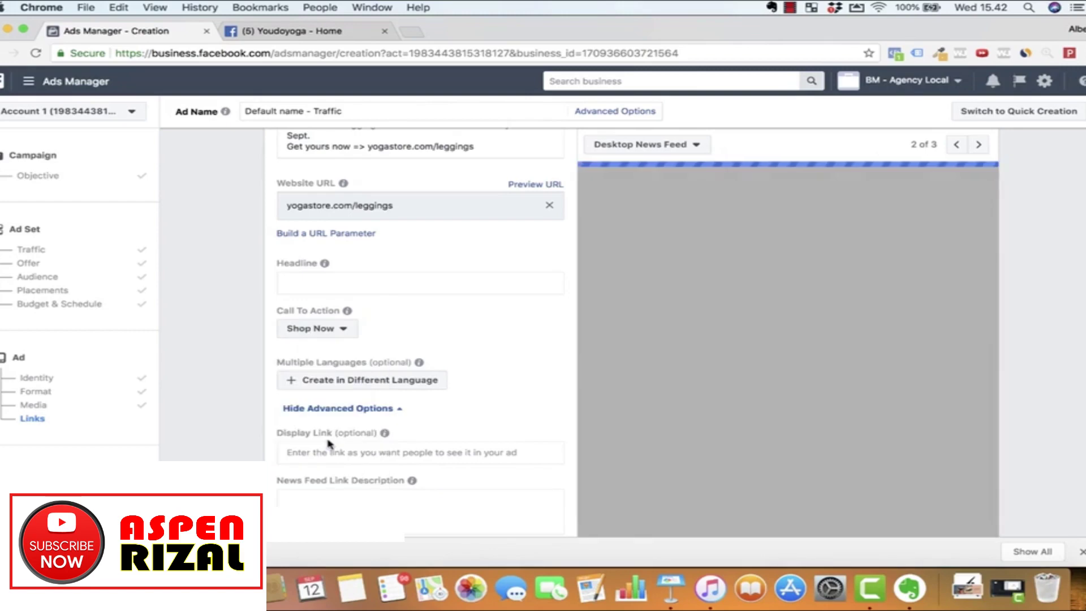
- Review the advanced link options and the Desktop News Feed preview, and check the reference ad in the Keynote slide
mouse_move(385, 432)
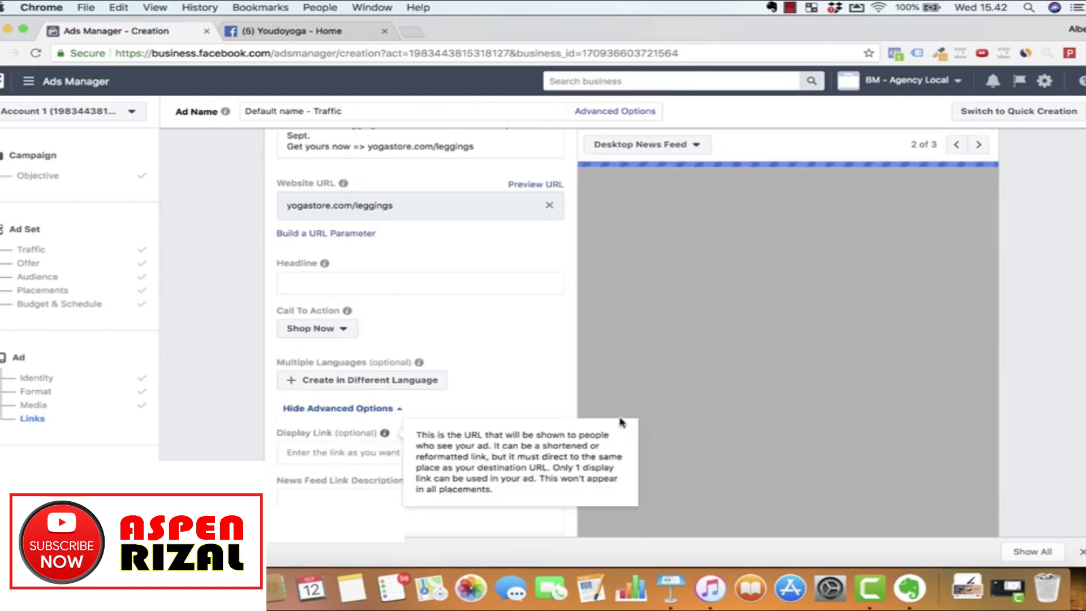
scroll(831, 435, "down", 3)
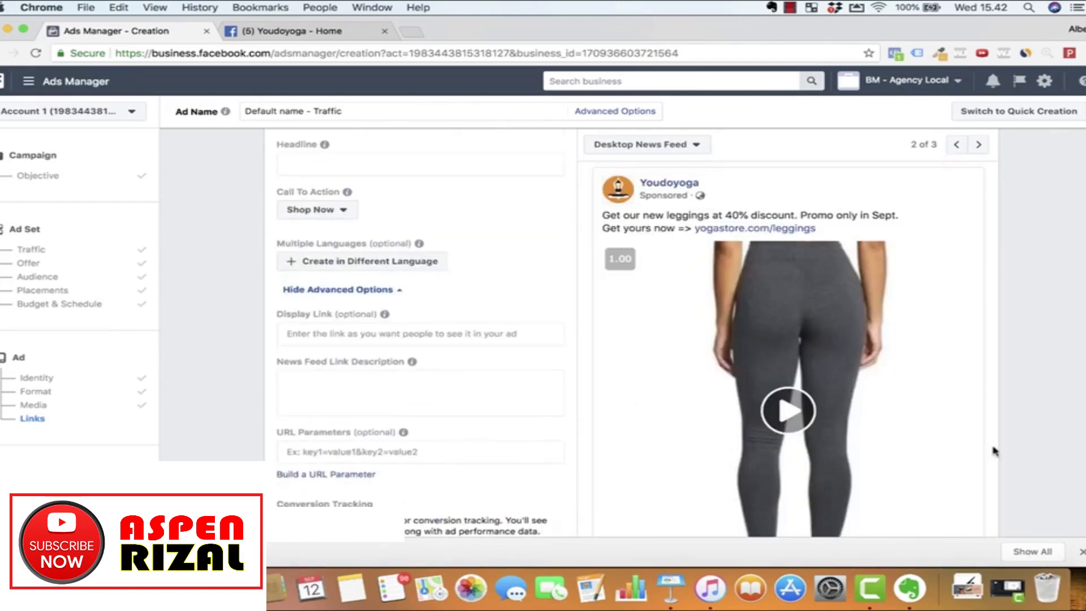
scroll(994, 451, "down", 12)
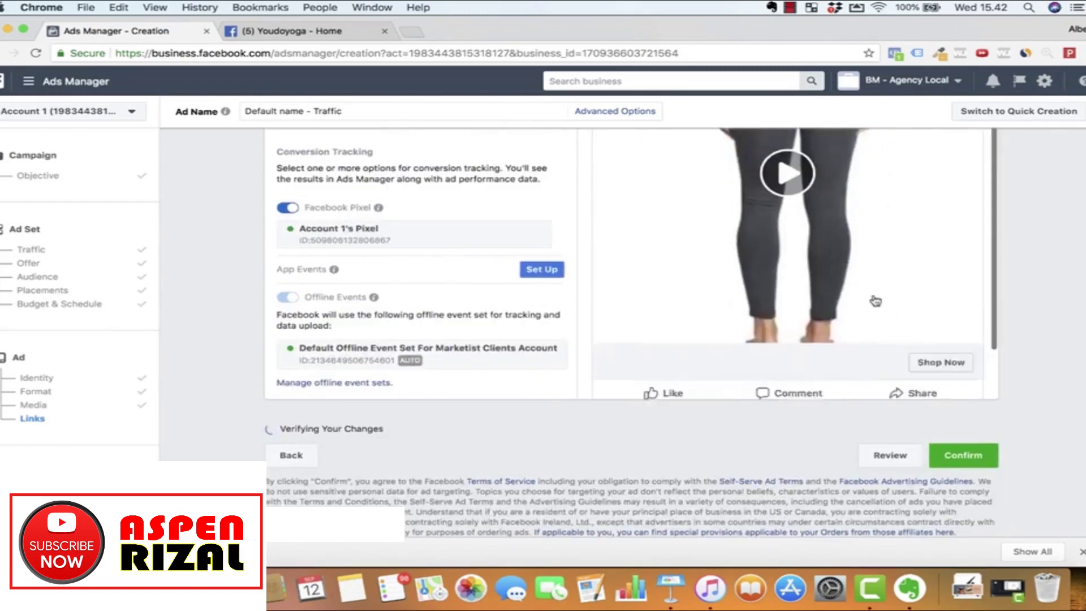
scroll(432, 332, "up", 4)
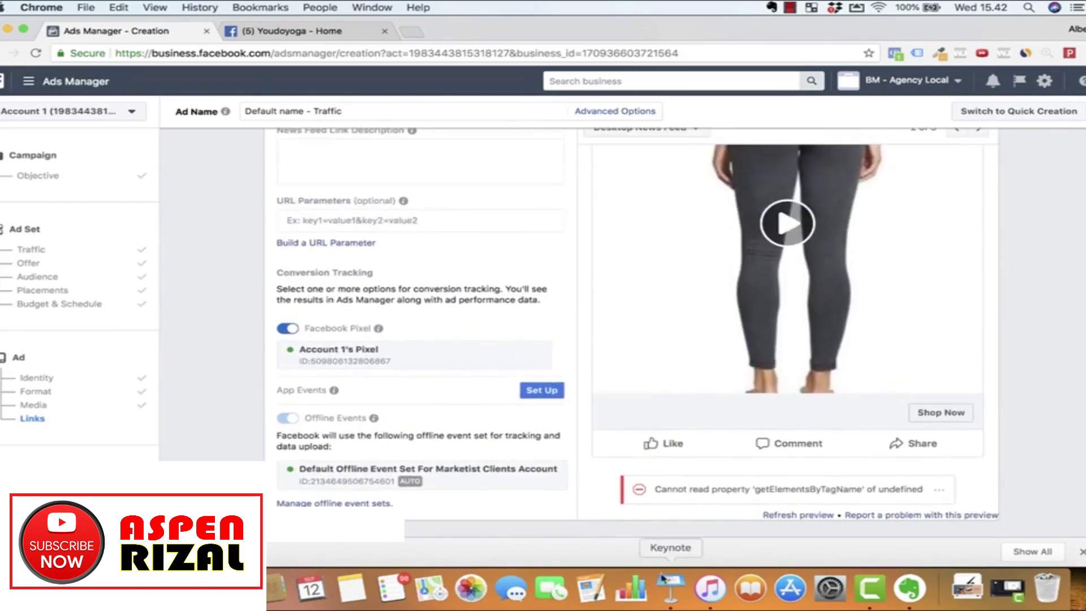
left_click(662, 575)
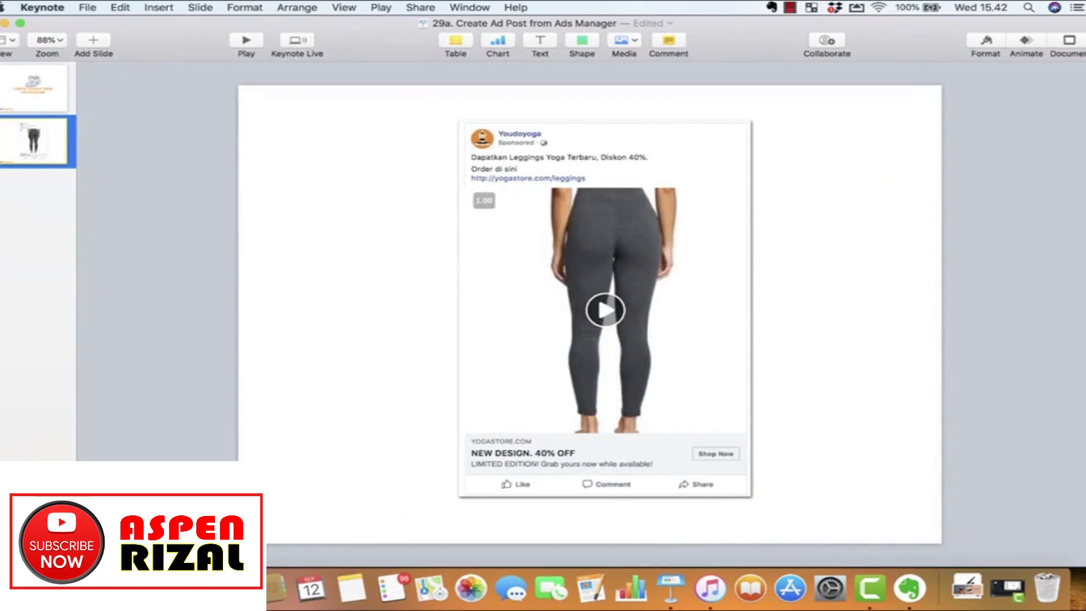
key("super+Tab")
- Return to Ads Manager, set the ad's headline to "NEW DESIGN! 40% OFF!" and check it in the preview
scroll(297, 289, "up", 4)
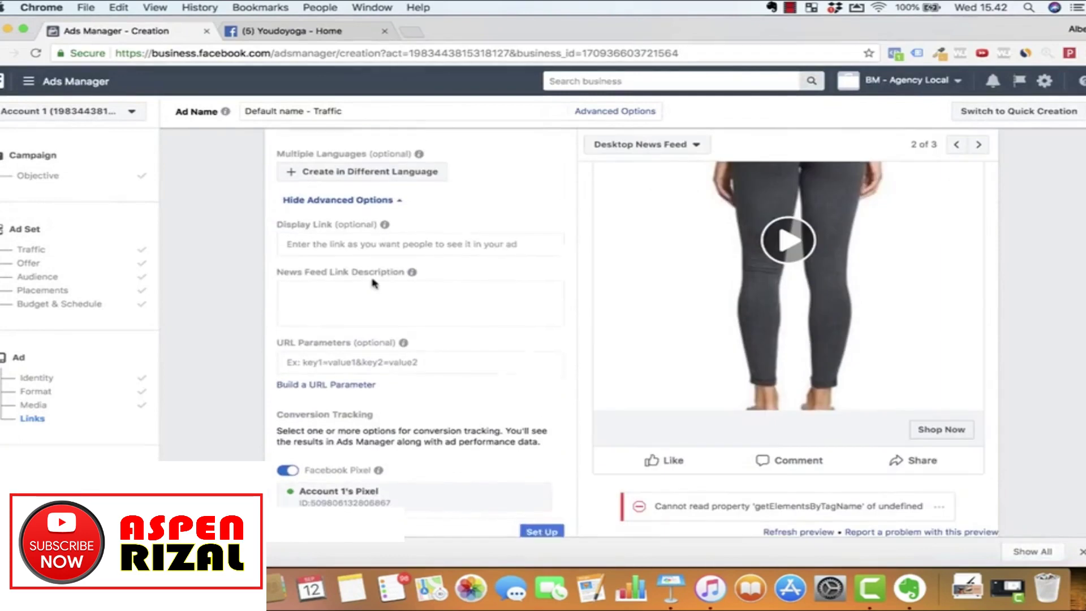
scroll(333, 246, "up", 5)
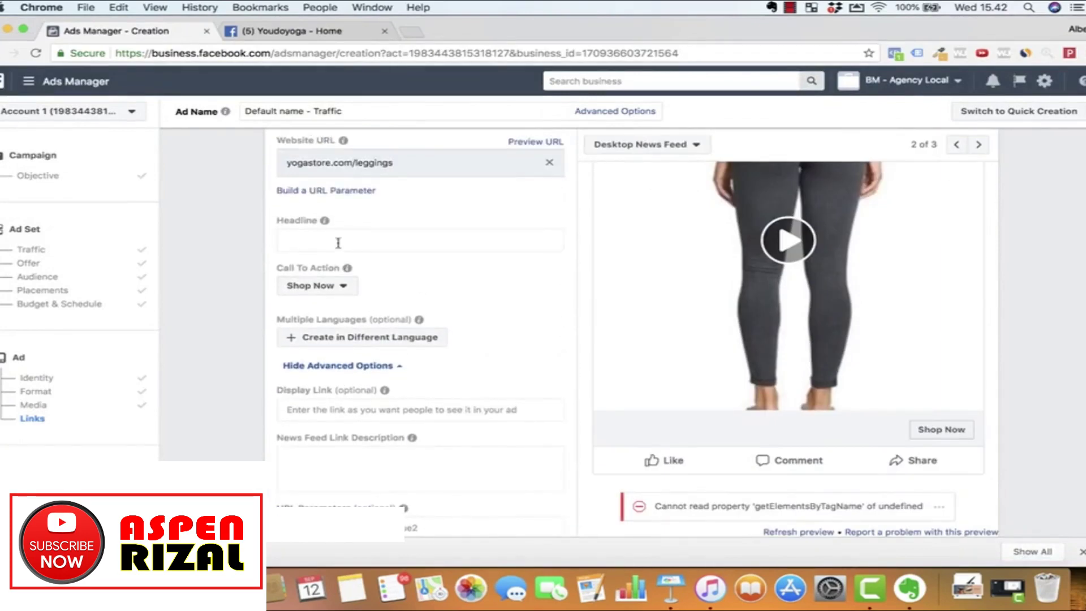
left_click(319, 241)
type("NEW ")
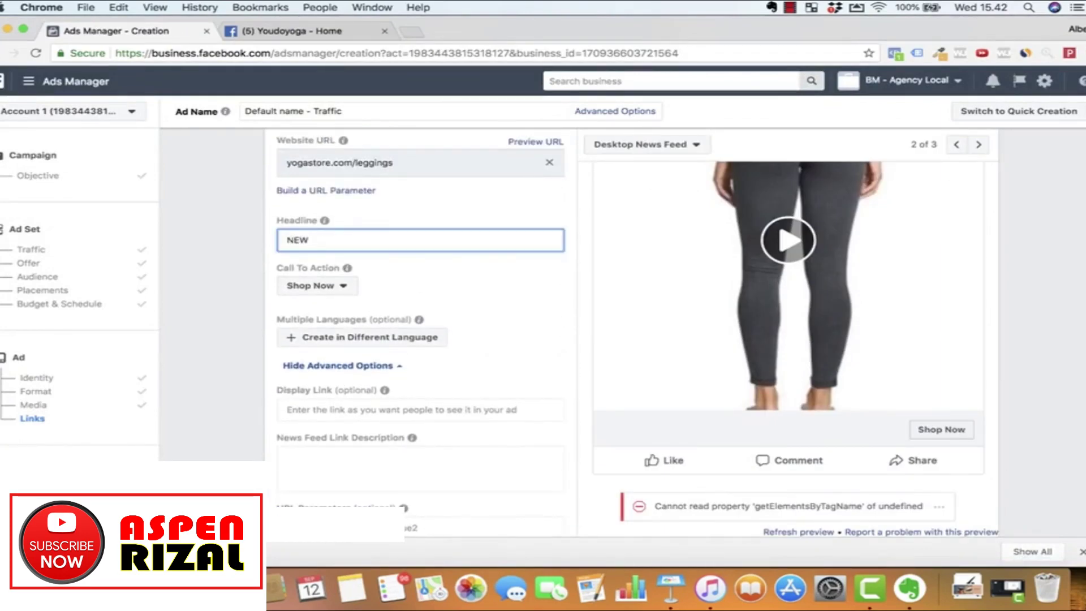
type("DESIGN! 40% OFF!")
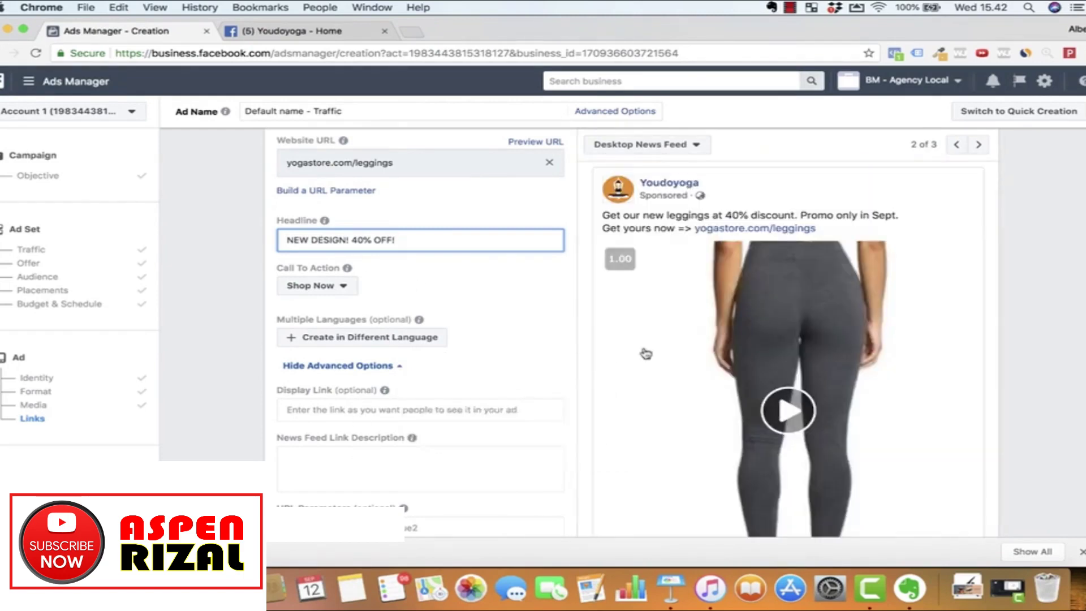
scroll(657, 419, "down", 2)
scroll(984, 396, "down", 10)
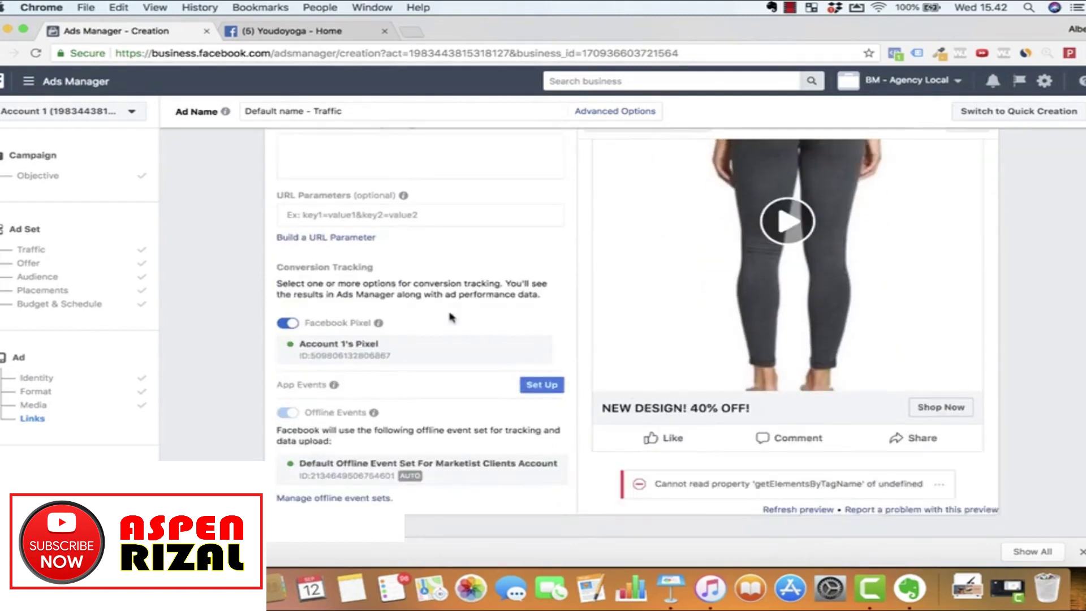
- Enter the News Feed link description "Limited Edition. Grab yours now while available!"
scroll(671, 410, "up", 2)
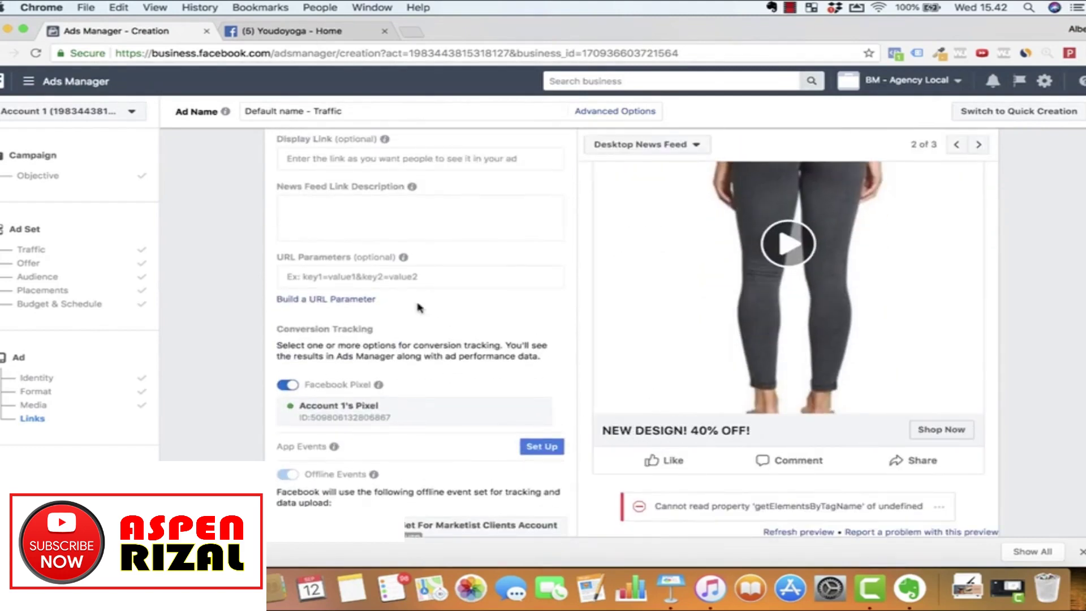
scroll(417, 307, "up", 2)
left_click(321, 265)
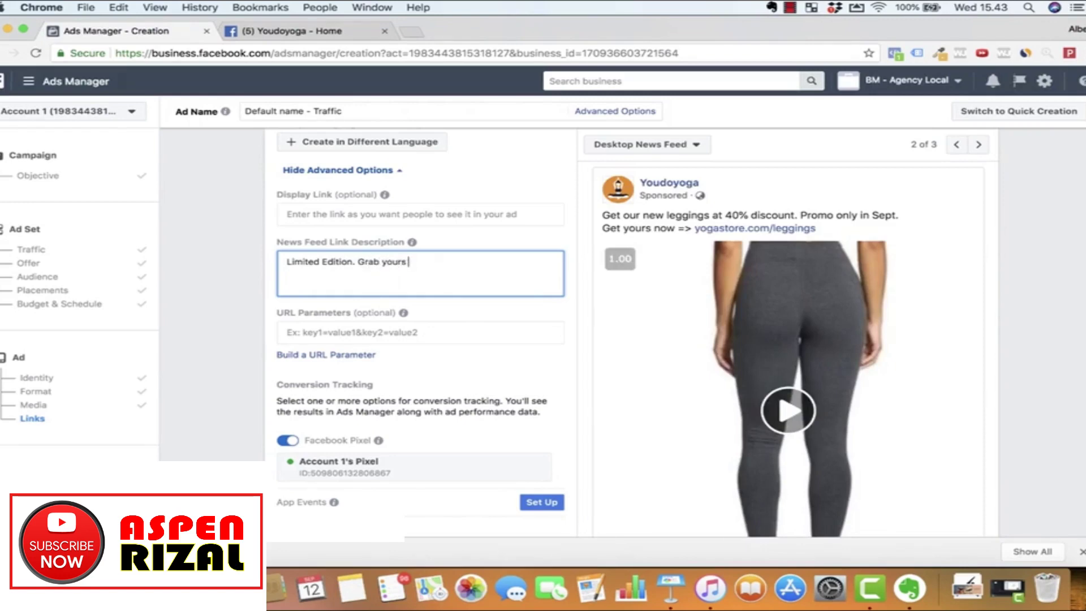
type("ailable!")
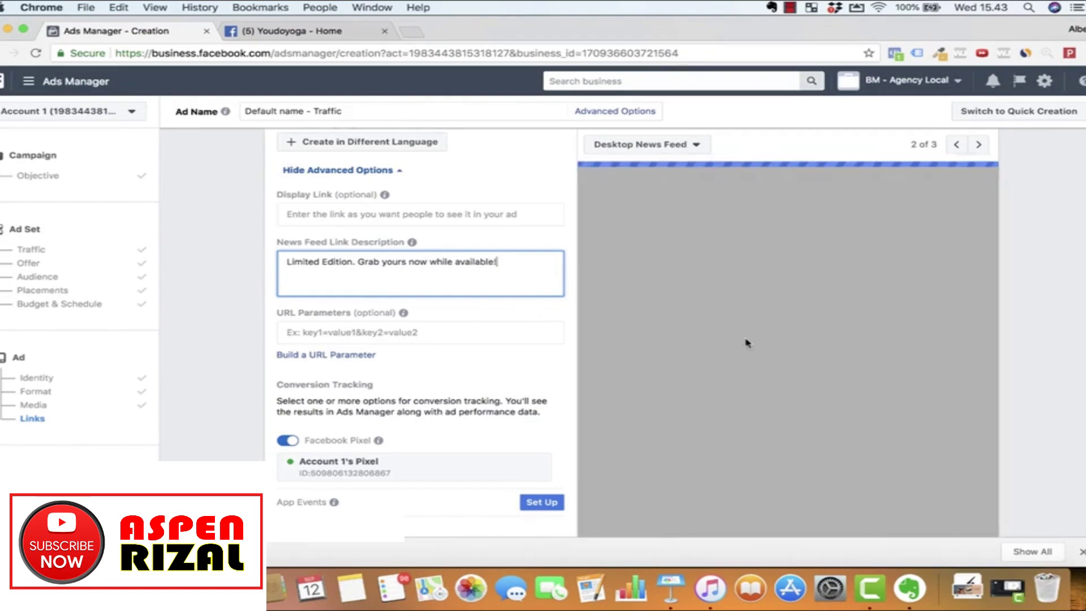
- Reduce the page zoom to 80% and examine the whole Desktop News Feed preview of the ad
key("super+minus")
key("super+minus")
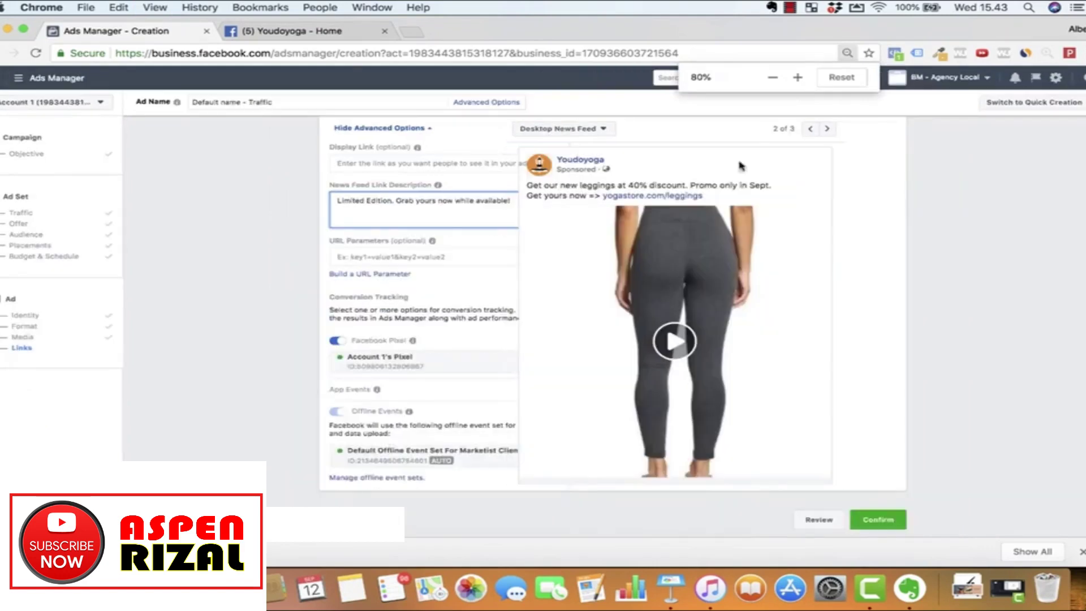
scroll(756, 274, "down", 2)
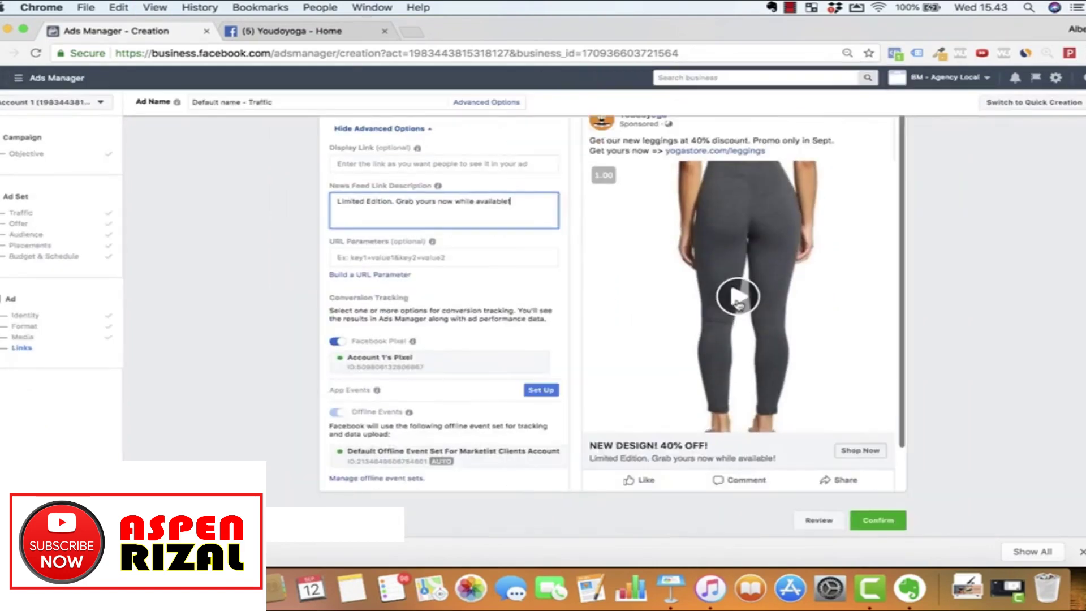
scroll(736, 297, "up", 2)
scroll(722, 223, "up", 1)
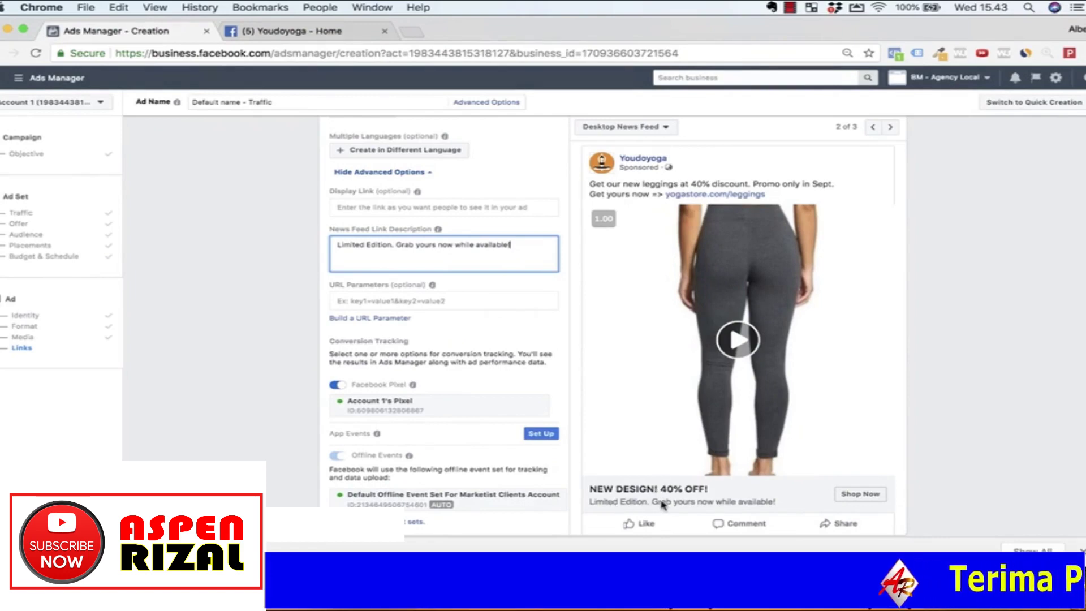
- Set the ad's display link to yogastore.com and check it in the Desktop News Feed preview
mouse_move(386, 190)
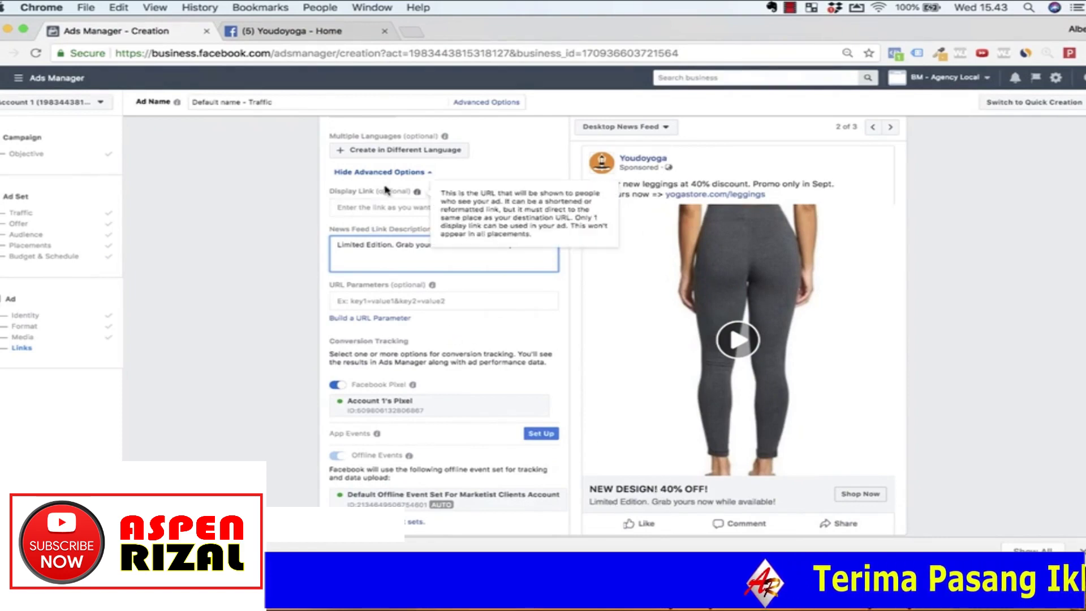
left_click(357, 208)
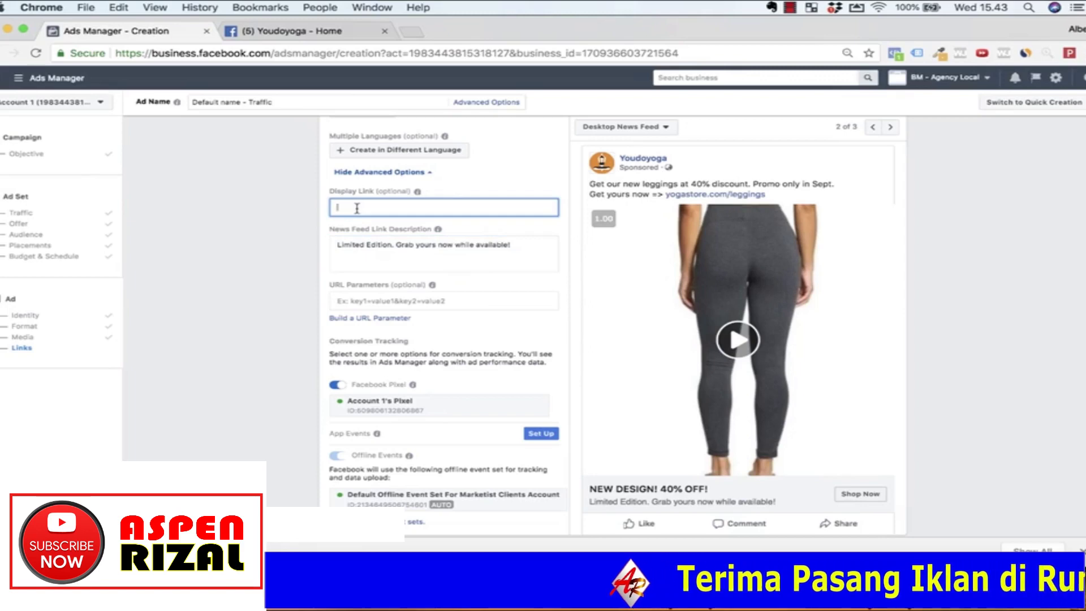
type("yogastore.com")
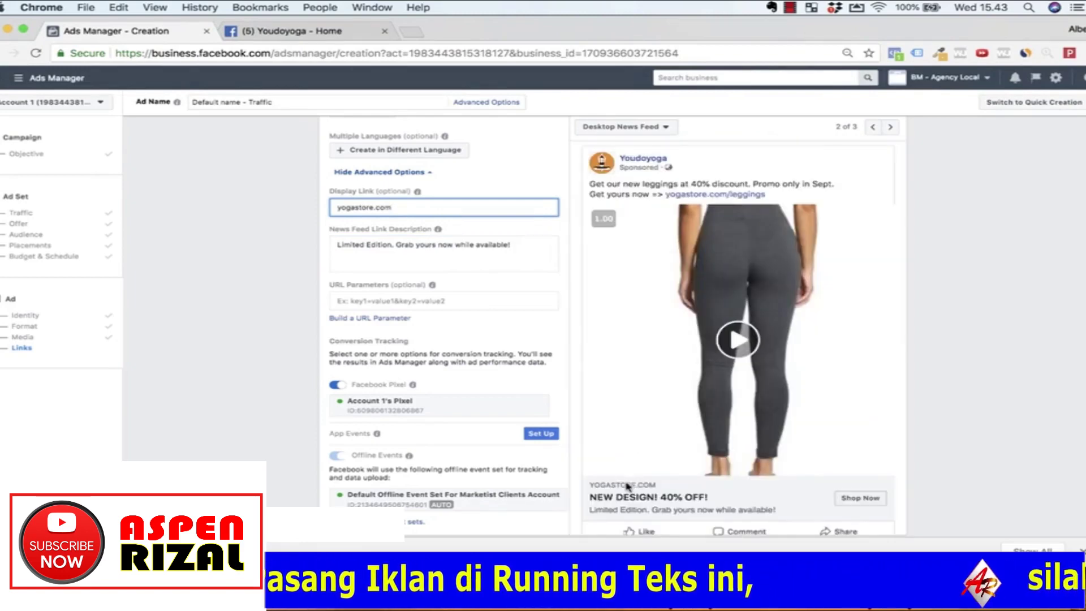
scroll(704, 468, "down", 1)
scroll(715, 464, "up", 1)
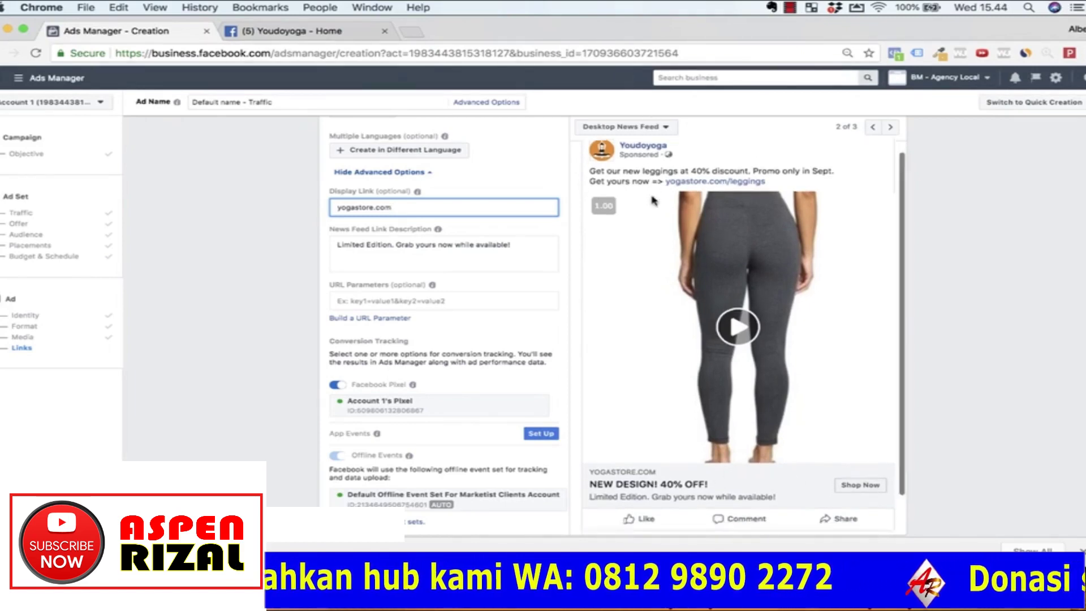
- Compare the ad's Mobile News Feed and Instagram Feed previews, ending on Mobile News Feed, and review the link settings
left_click(668, 130)
left_click(683, 158)
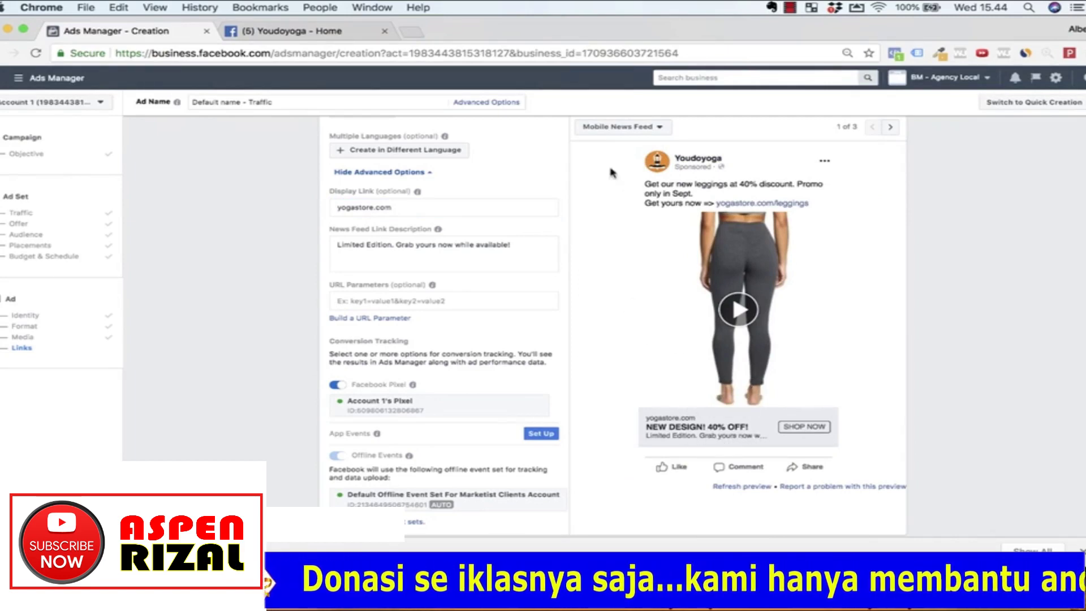
left_click(631, 129)
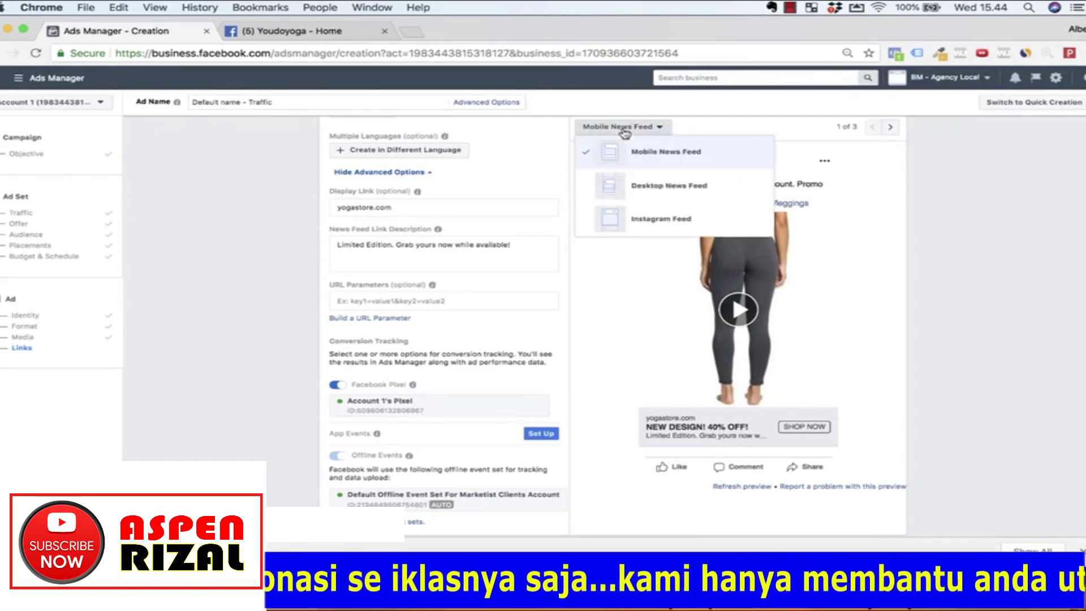
left_click(643, 222)
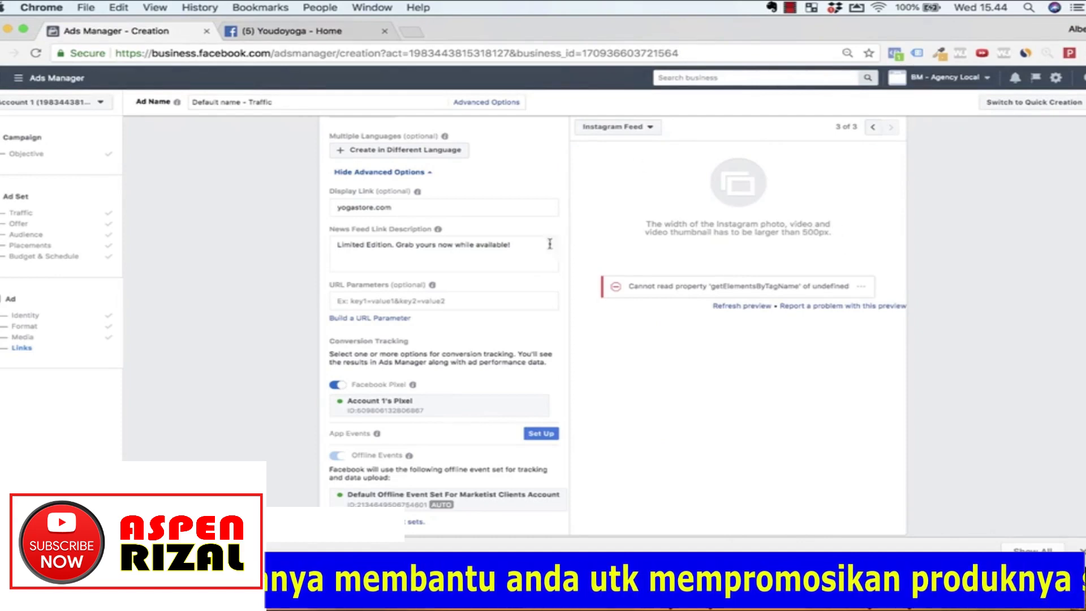
left_click(647, 128)
left_click(674, 155)
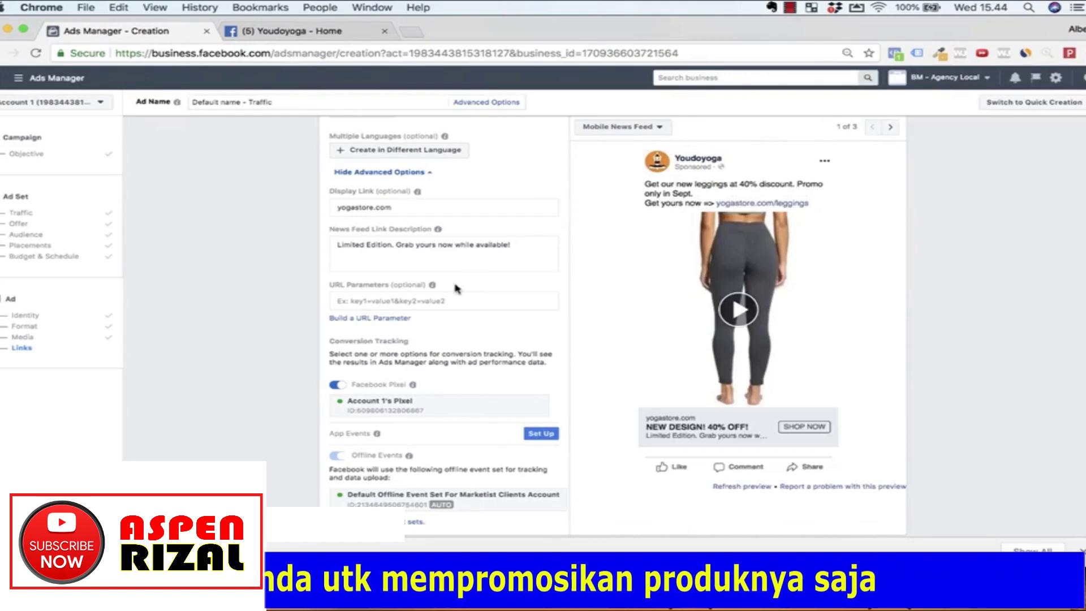
scroll(702, 317, "up", 3)
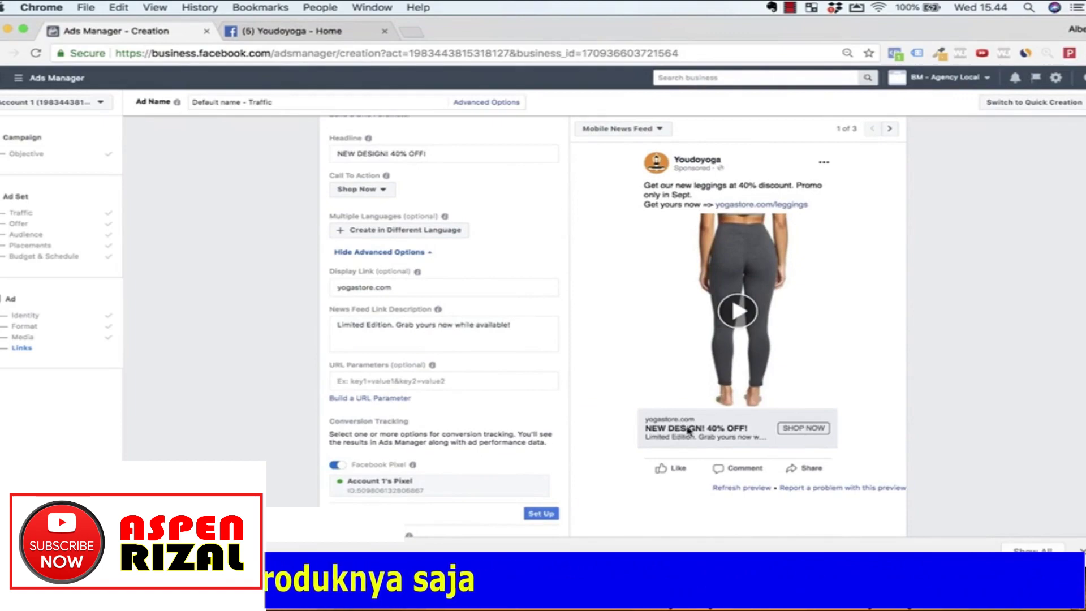
scroll(713, 411, "up", 1)
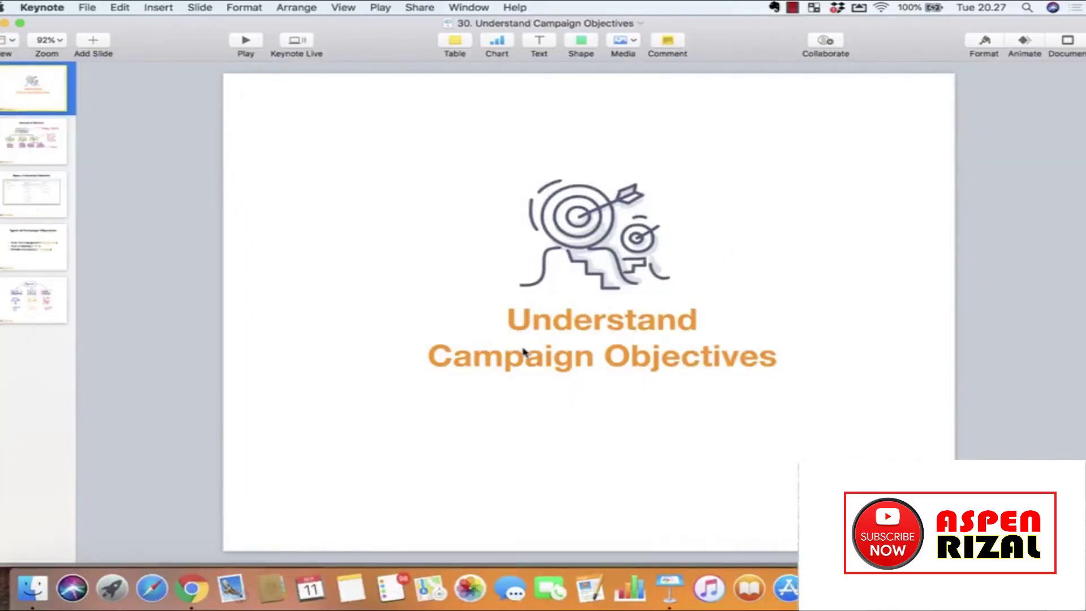
- Show the Campaign Structure slide of the Understand Campaign Objectives presentation in Keynote
left_click(21, 133)
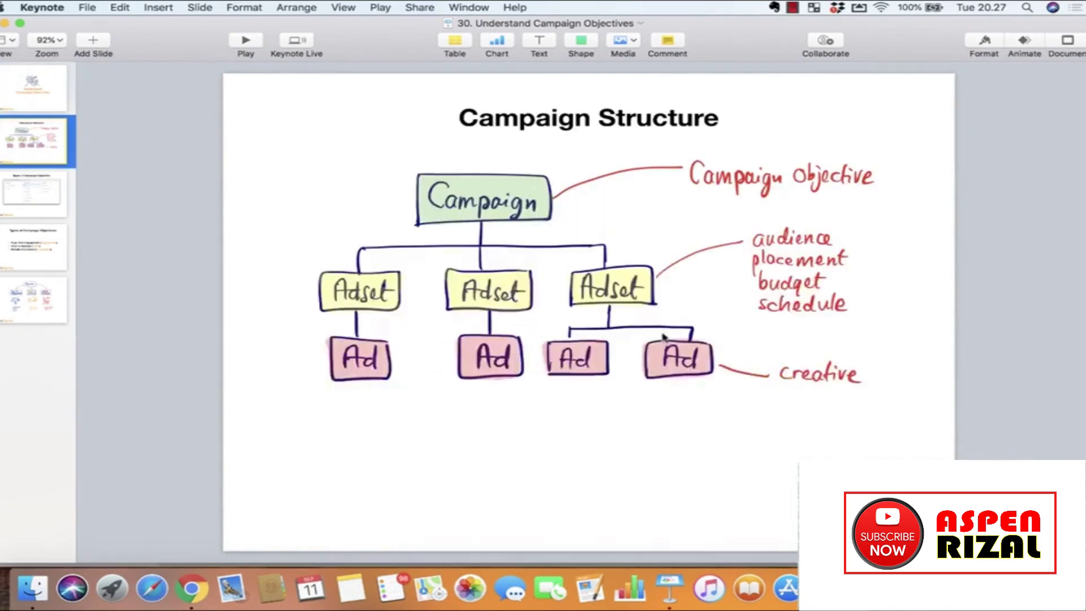